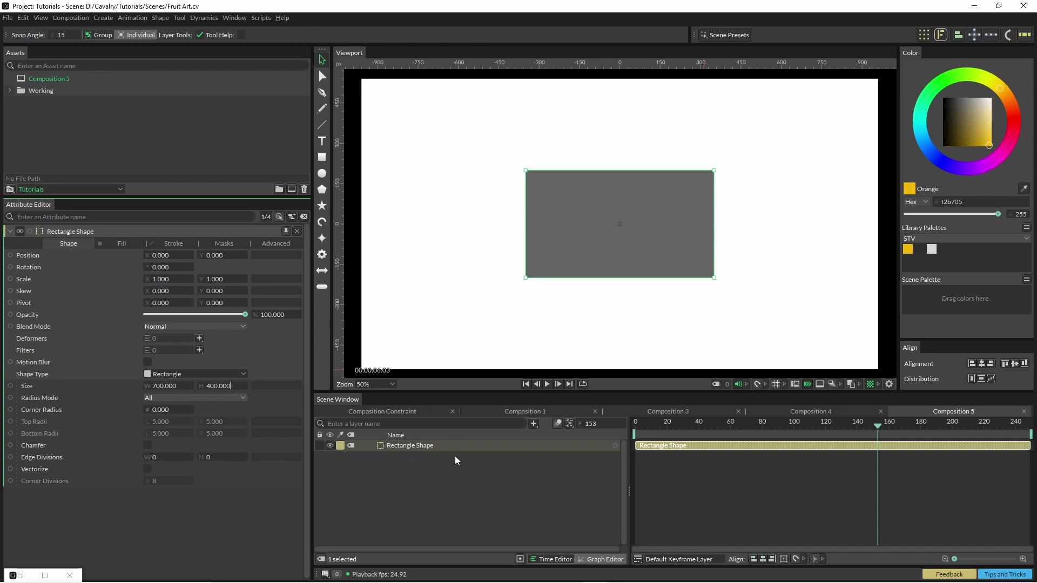
Rename the rectangle layer Master and fill it with the light grey library colour d7d7d7.
double_click(442, 444)
text(Master)
key(Return)
click(932, 249)
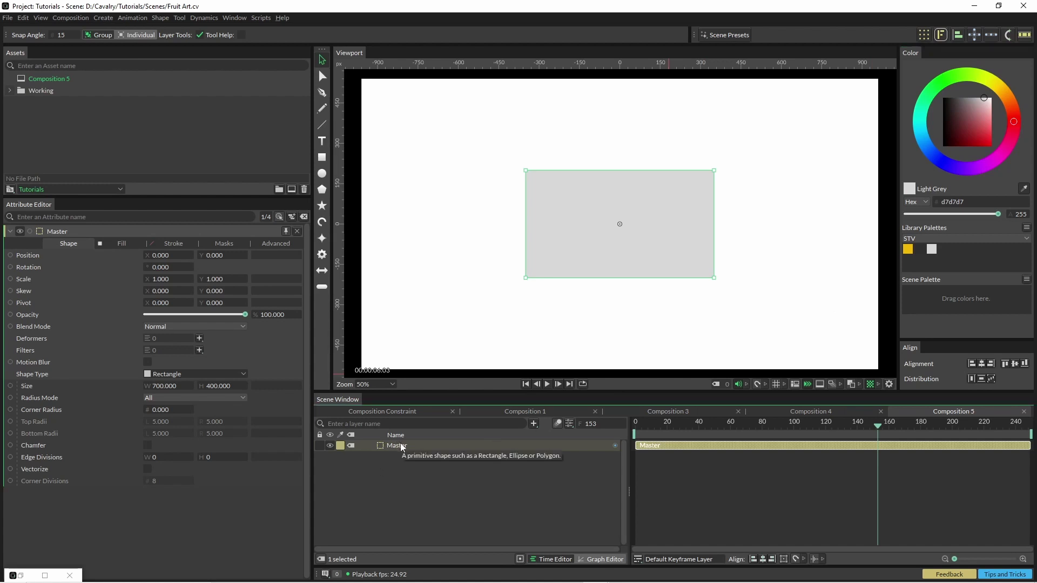
Duplicate the Master rectangle, name the copy Header and fill it with the orange library colour f2b705.
key(ctrl+d)
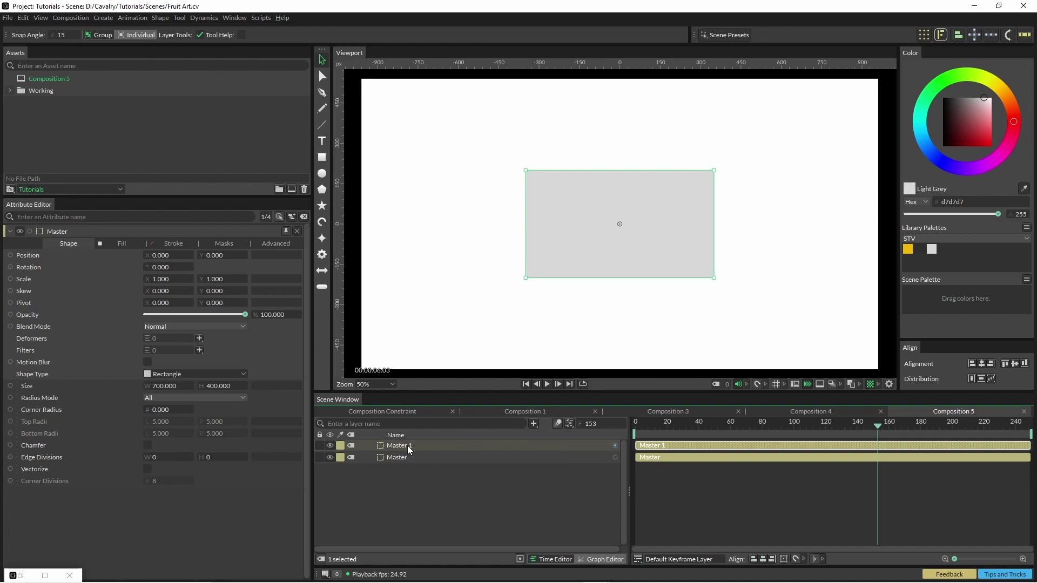
double_click(399, 445)
text(Header)
click(907, 249)
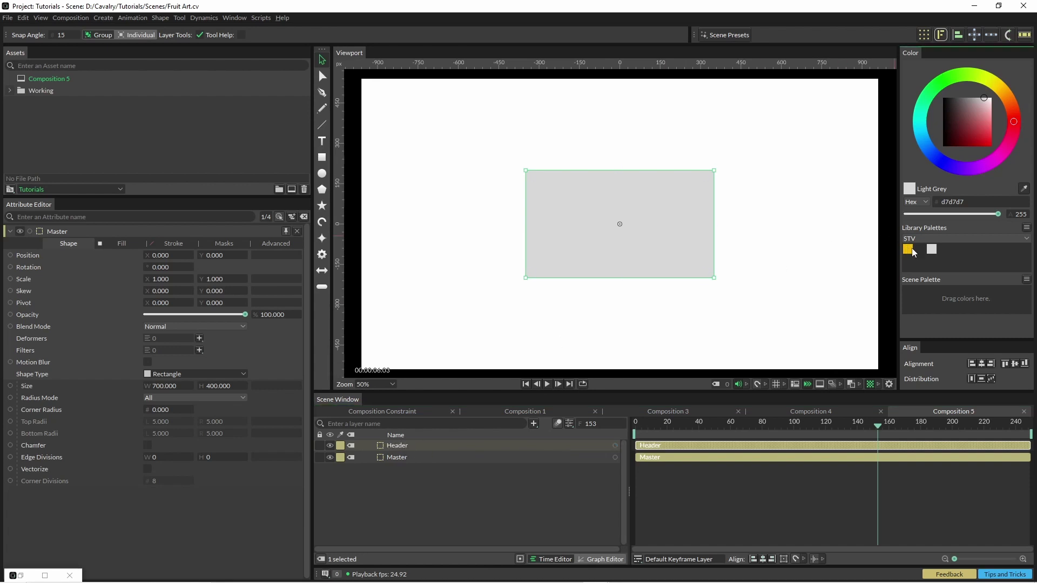
Reduce the Header's height to a thin bar and give it an Align deformer with Y set to -1.
click(397, 447)
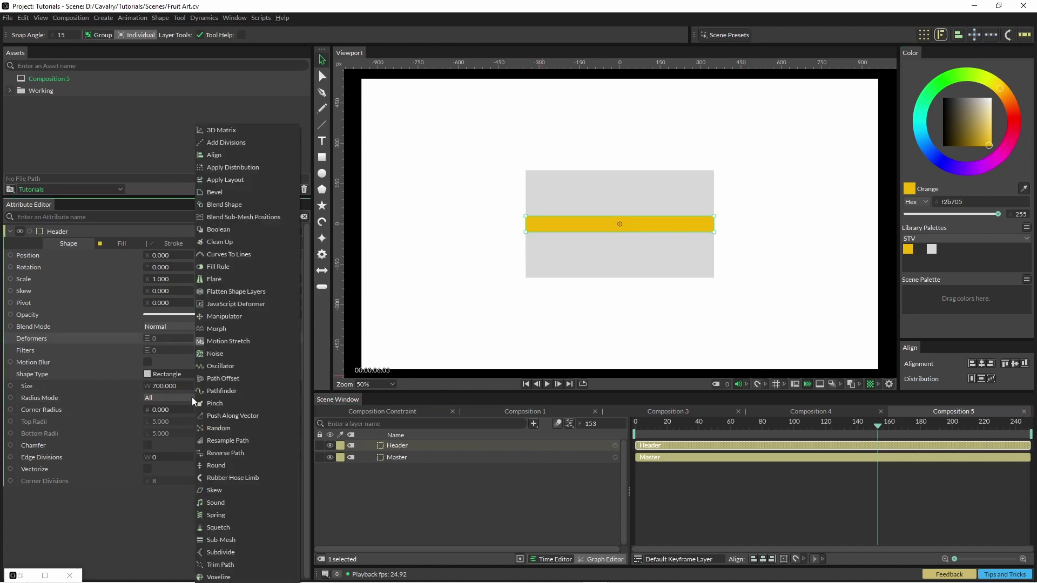
click(128, 377)
click(199, 338)
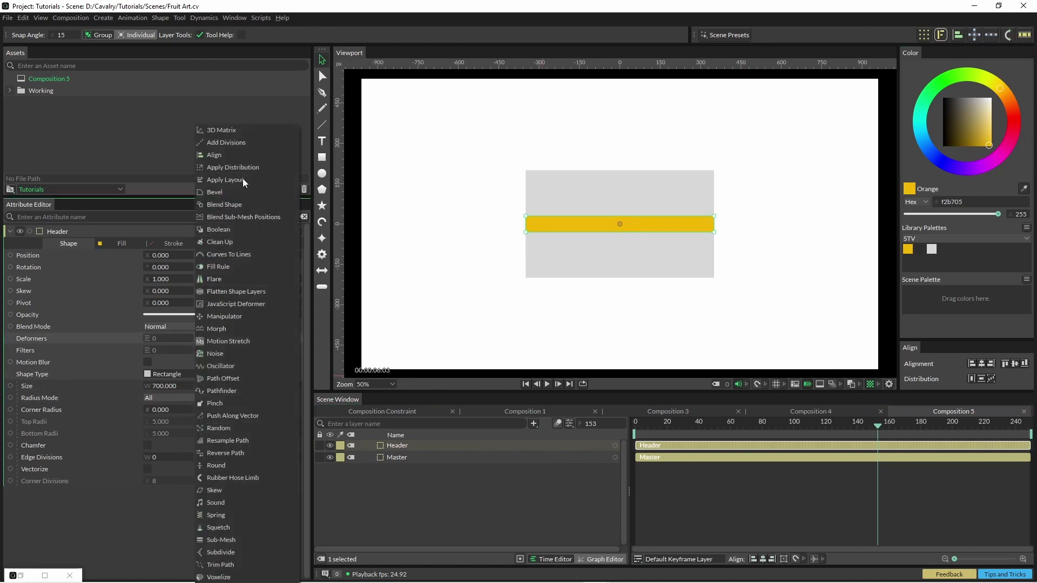
click(239, 152)
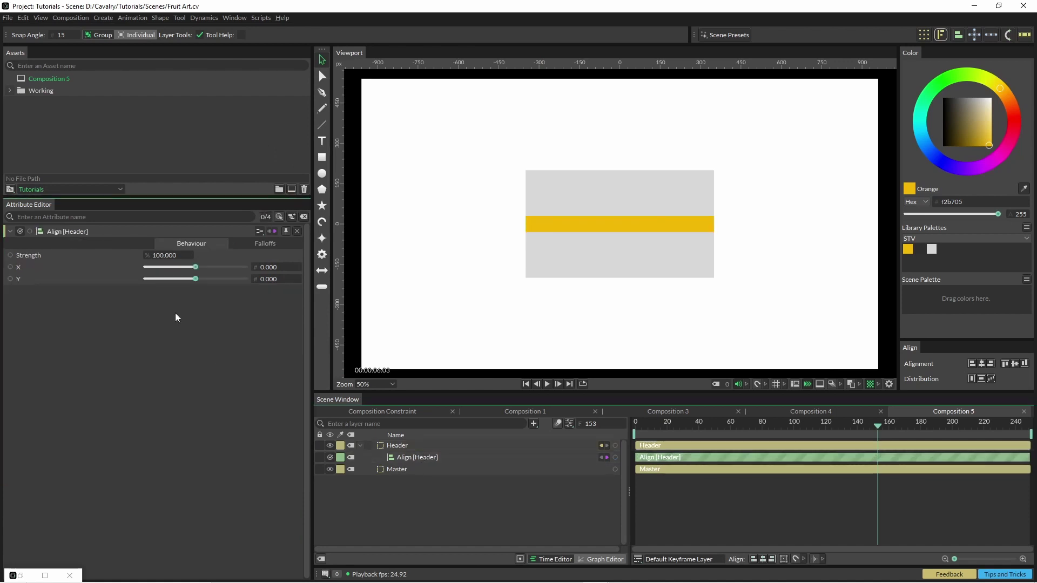
drag(196, 278, 124, 278)
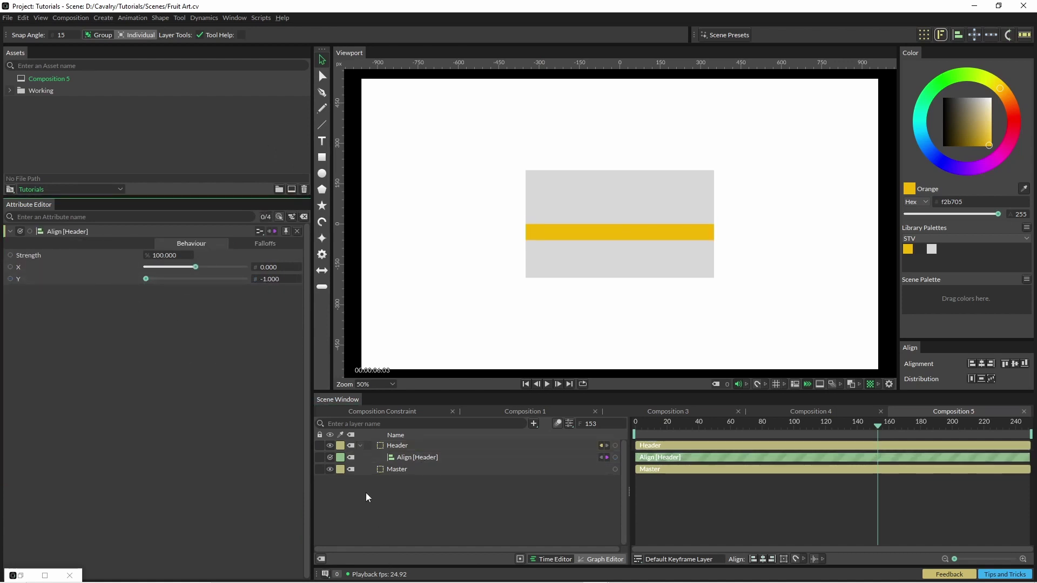
Apply the Header's existing Align deformer to the Master rectangle as well.
click(403, 468)
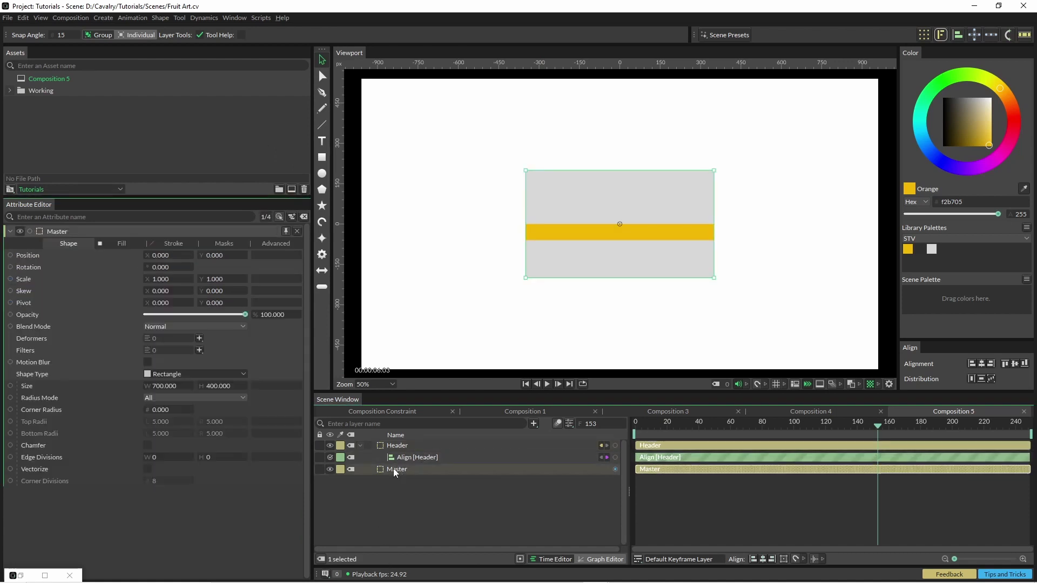
drag(398, 457, 171, 335)
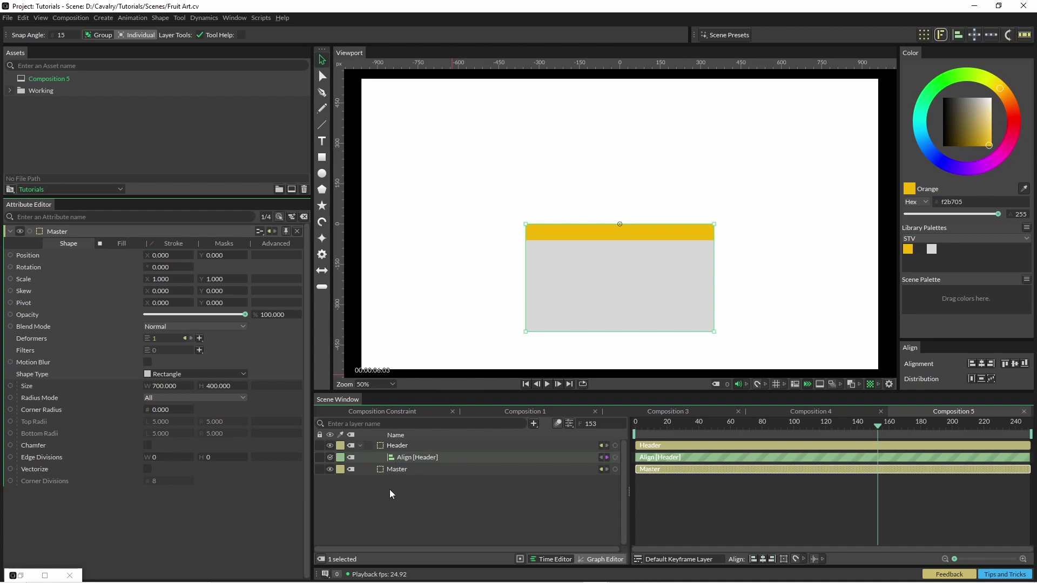
key(ctrl+a)
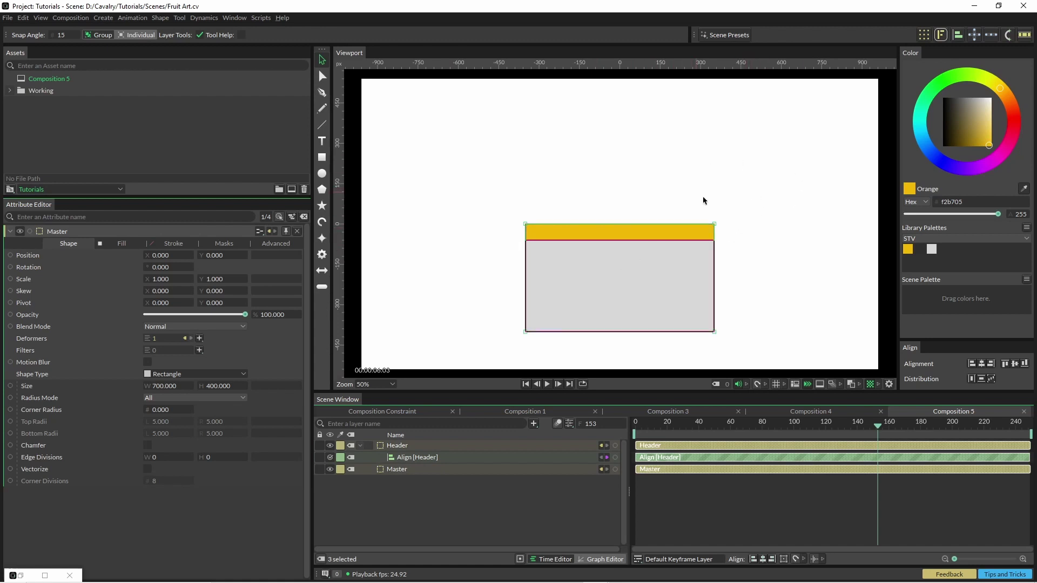
click(781, 203)
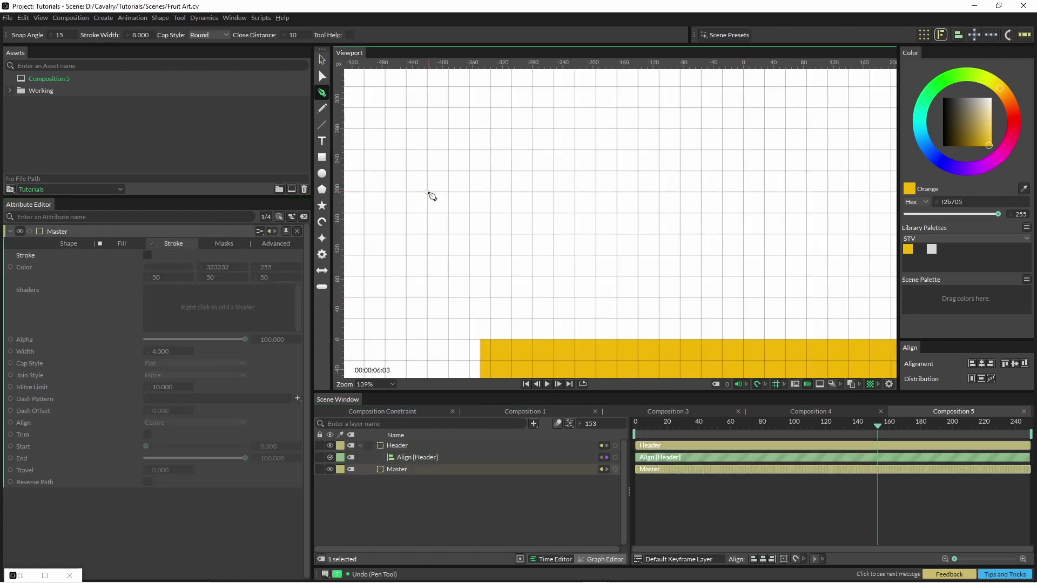
Draw a short horizontal line above the header with the Pen tool and a closed square beside it as a separate contour.
click(428, 193)
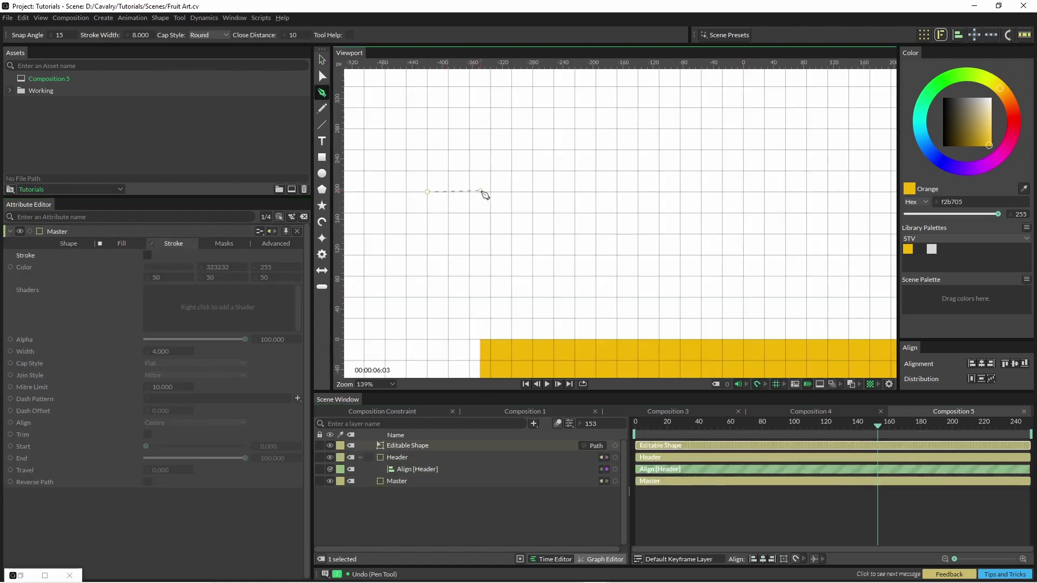
click(491, 192)
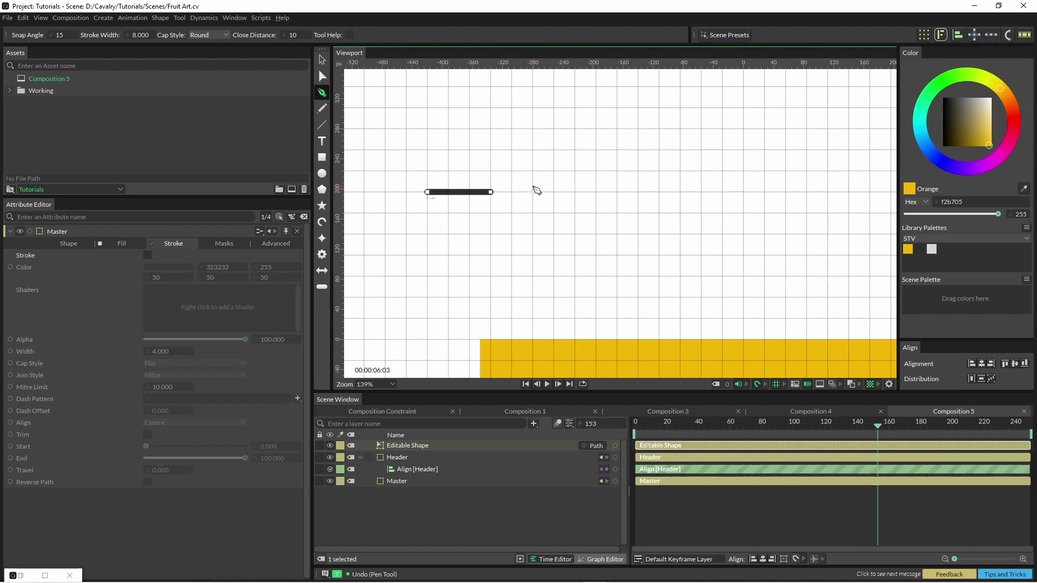
key(Escape)
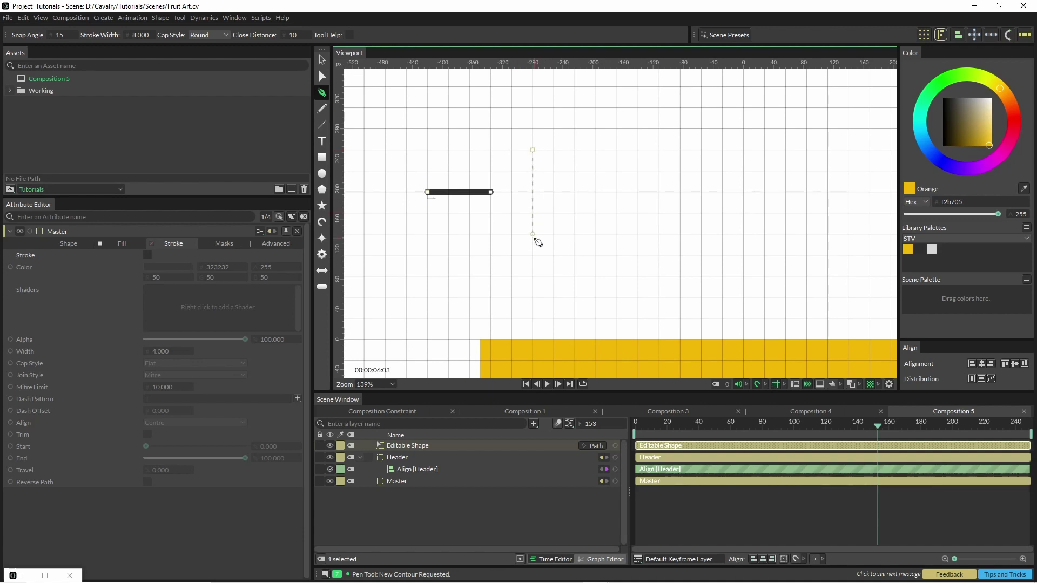
click(533, 234)
click(617, 234)
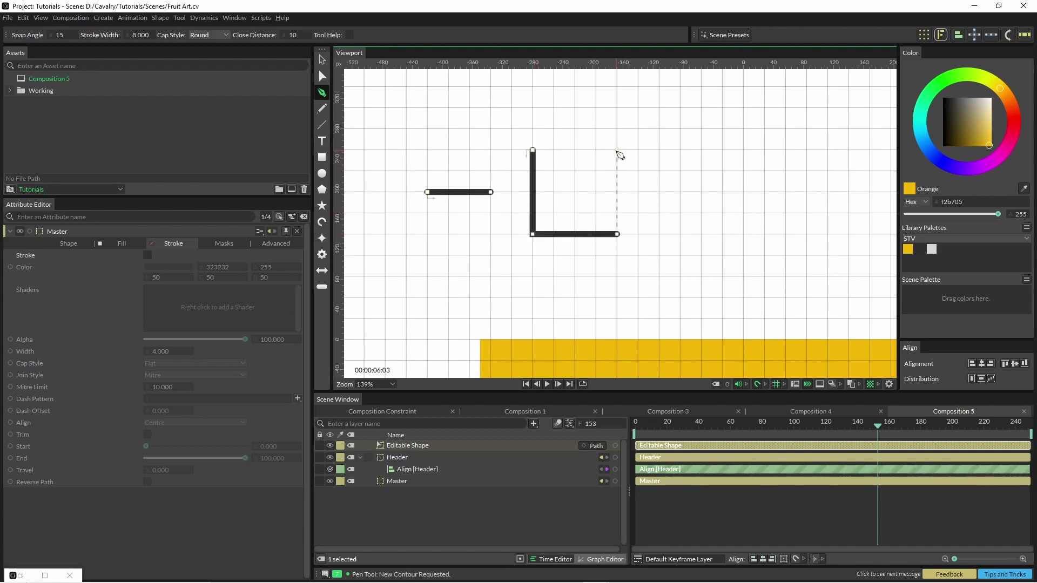
click(617, 149)
click(532, 150)
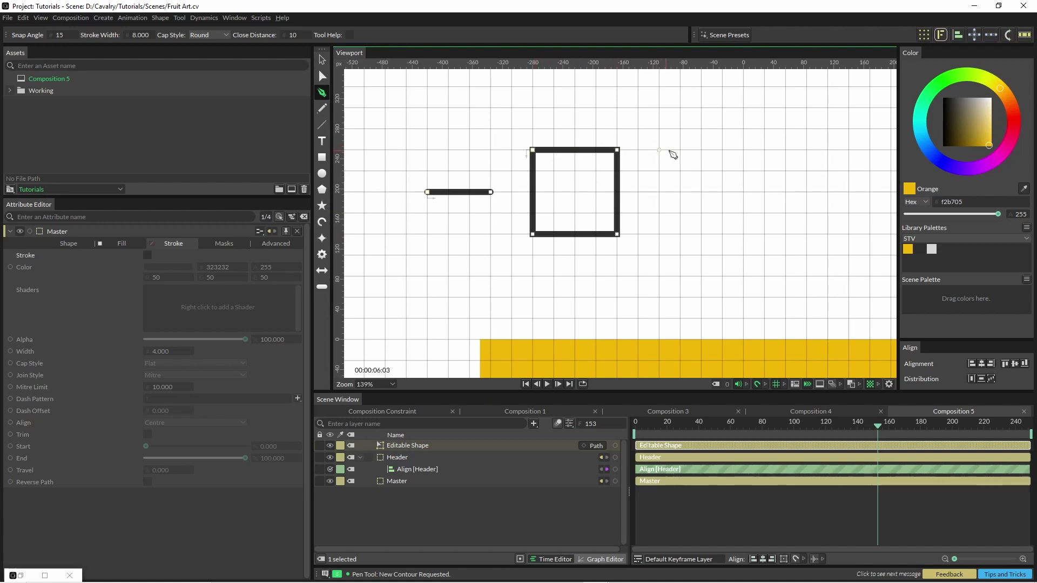
Draw an X beside the square from two crossing diagonal contours, matching the square's height and width.
click(659, 149)
click(744, 234)
key(n)
click(659, 234)
double_click(744, 150)
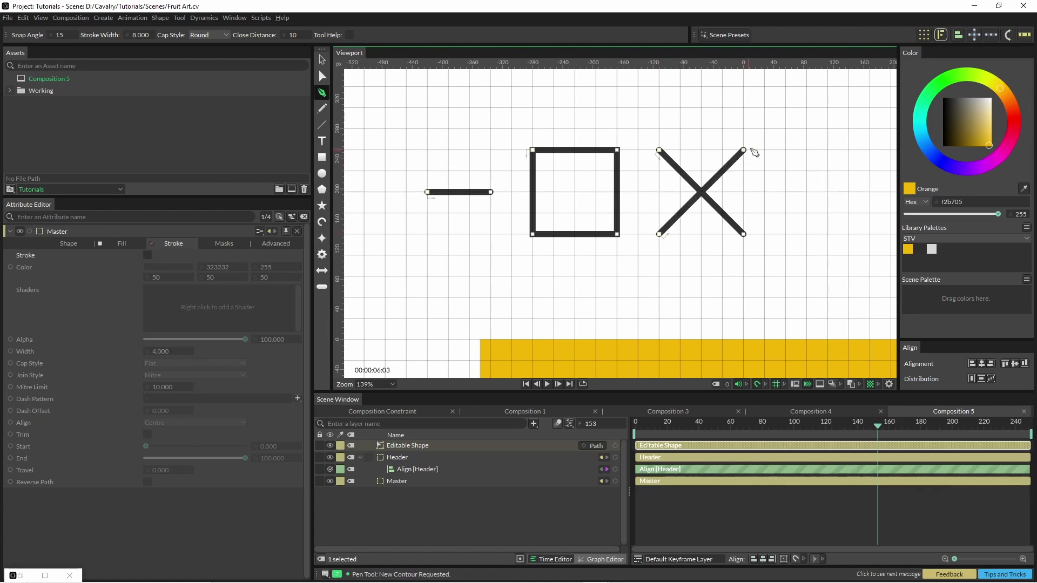
Extend the outer end of the horizontal line so it is as wide as the square, keeping it horizontal.
key(w)
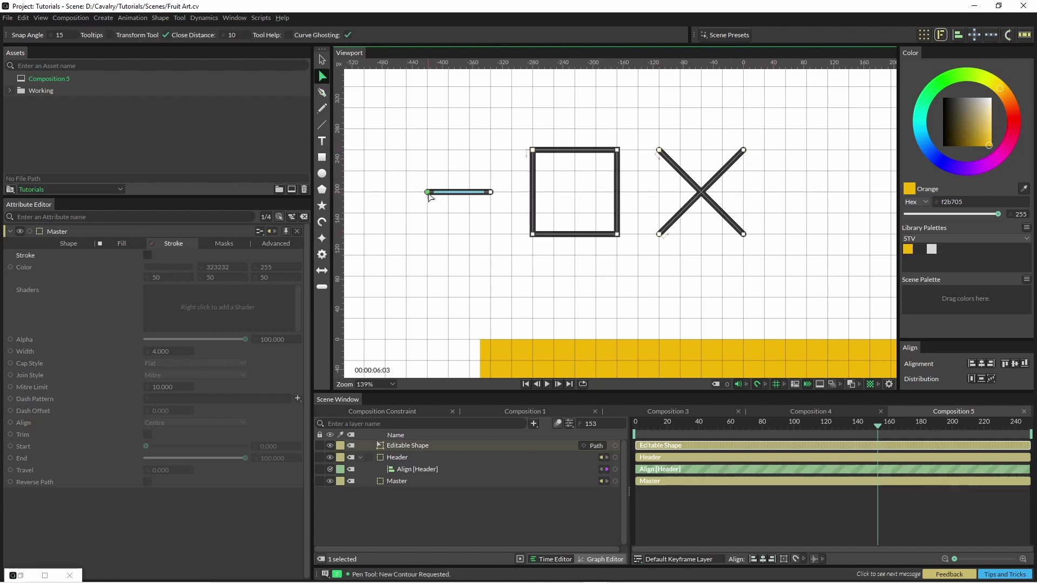
drag(428, 193, 407, 193)
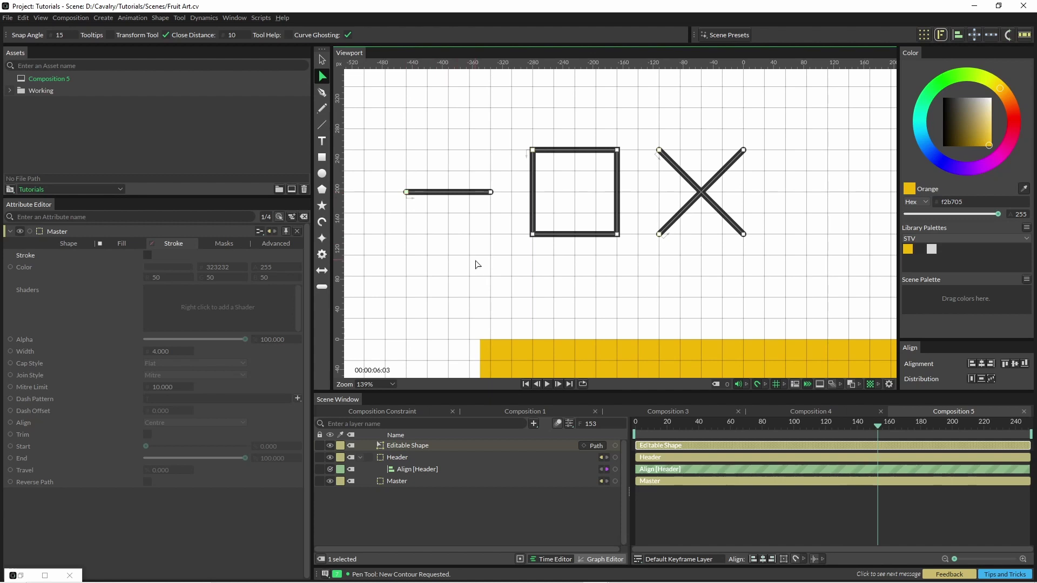
click(322, 61)
click(538, 108)
scroll(565, 145, down, 5)
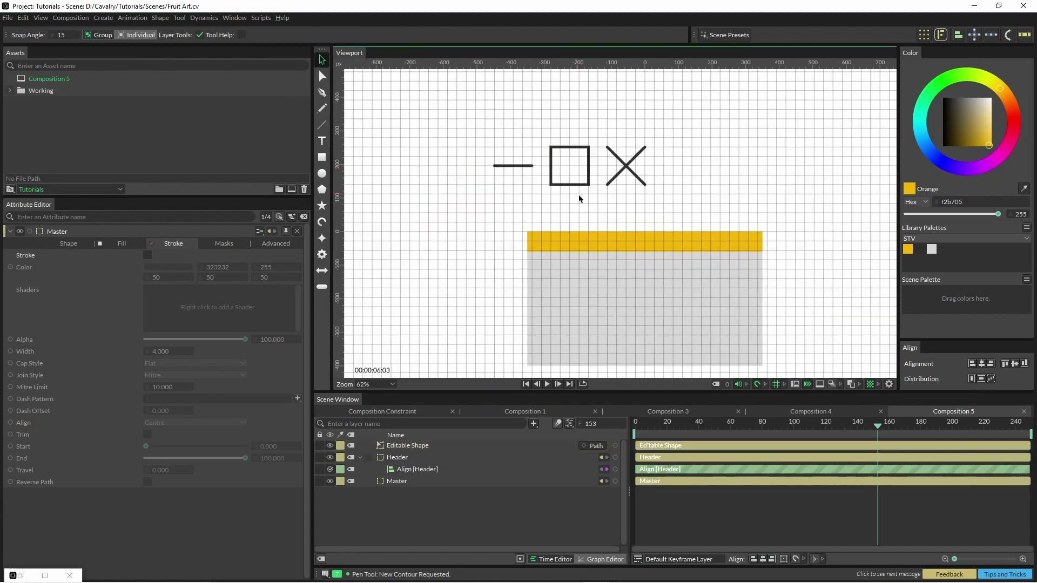
Rename the drawn editable shape Icons and set its stroke width to 14.7.
click(402, 447)
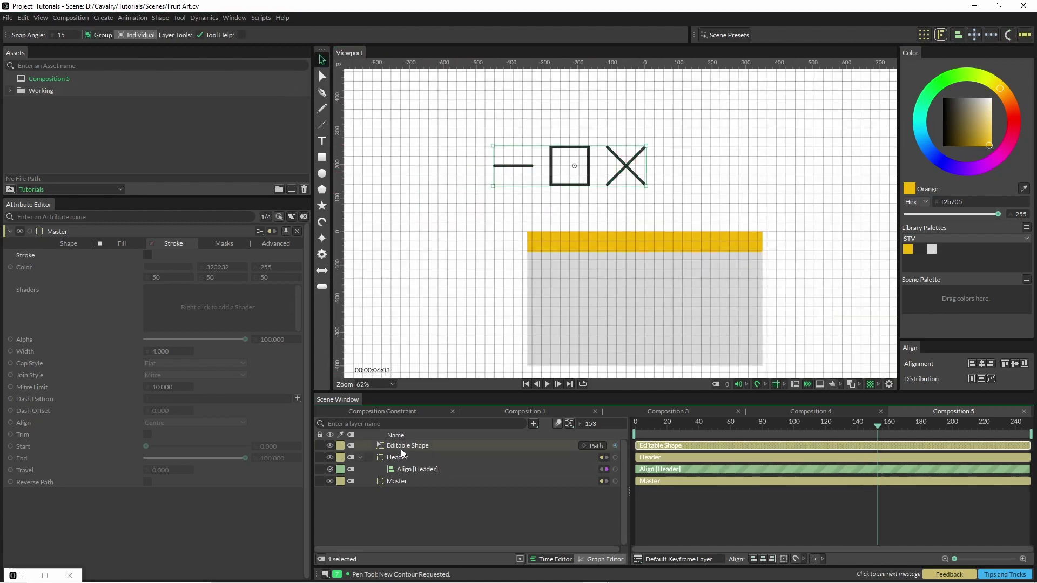
double_click(401, 448)
text(Icons)
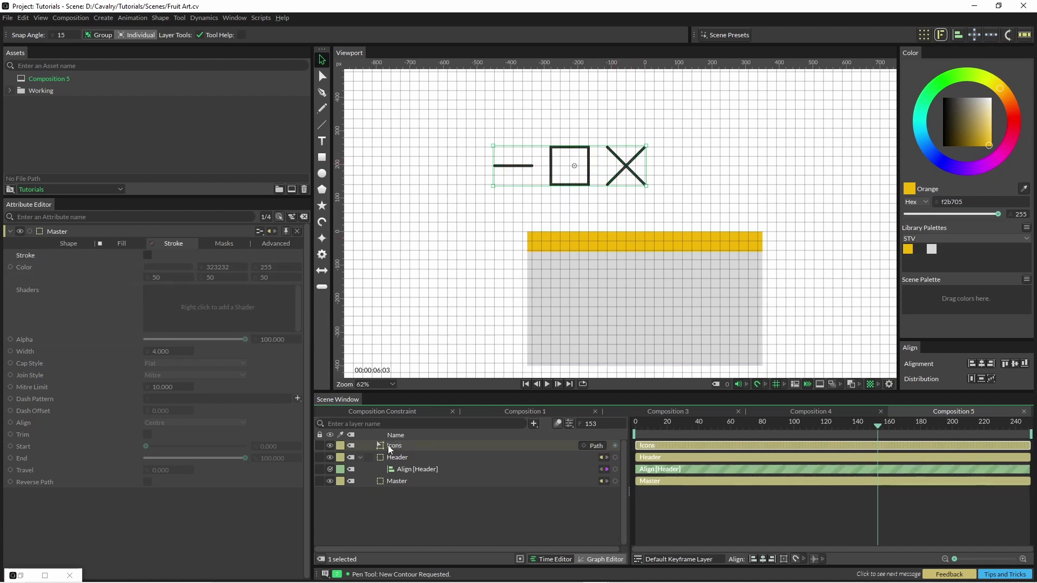
drag(389, 446, 183, 351)
click(164, 243)
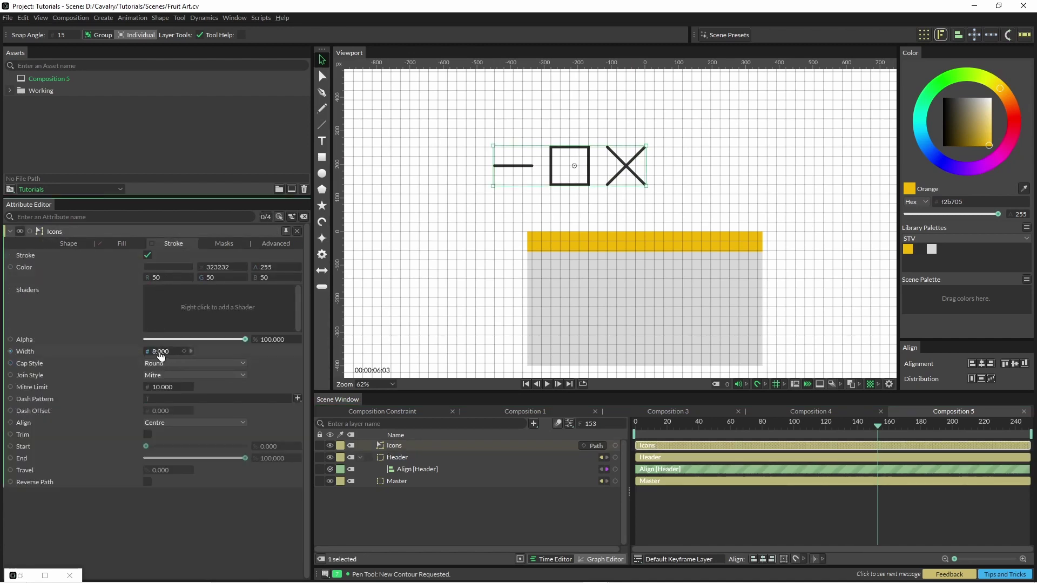
mouse_move(160, 353)
mouse_down()
mouse_move(217, 353)
mouse_move(196, 353)
mouse_up()
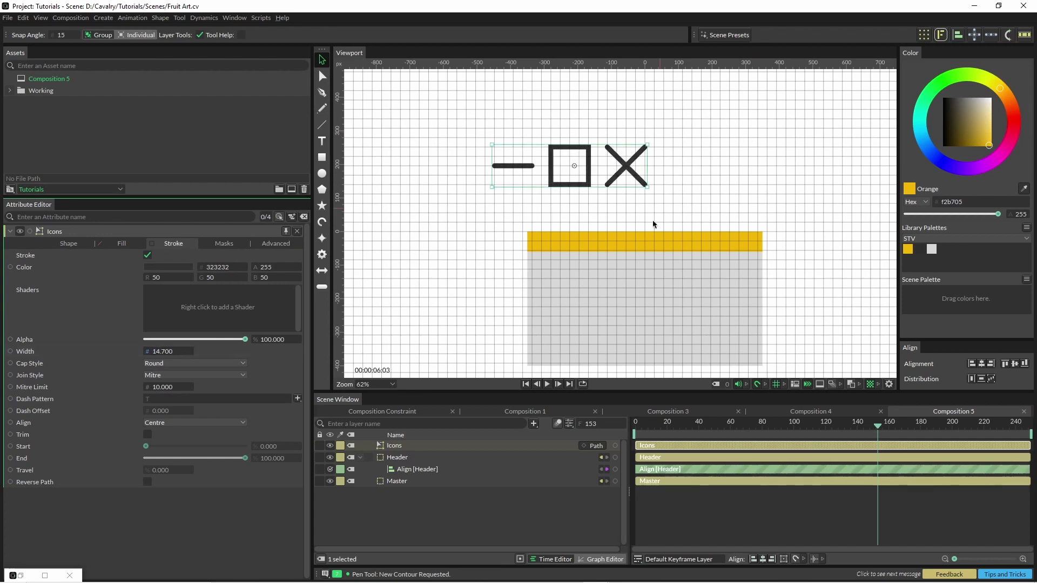
Duplicate the Icons layer.
key(ctrl+d)
drag(809, 314, 781, 285)
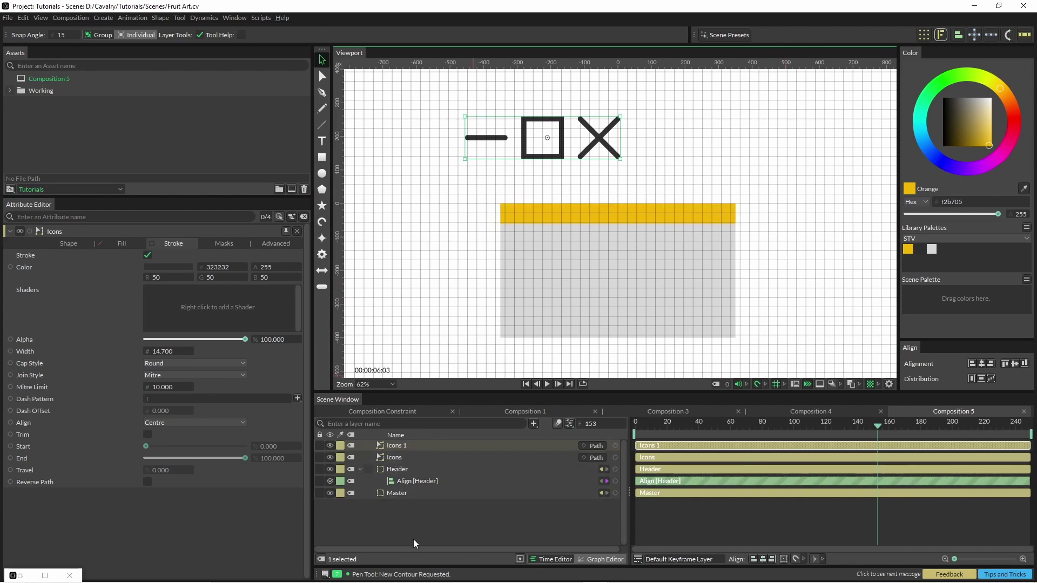
Set the Master rectangle's radius mode to Individual, with top radii of 0 and slightly rounded bottom corners.
click(400, 495)
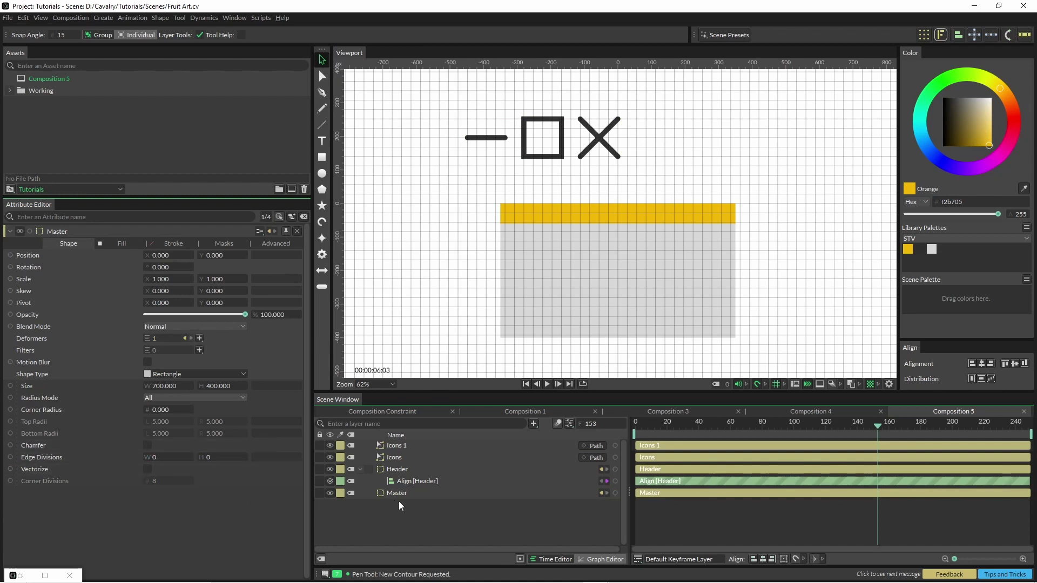
click(166, 399)
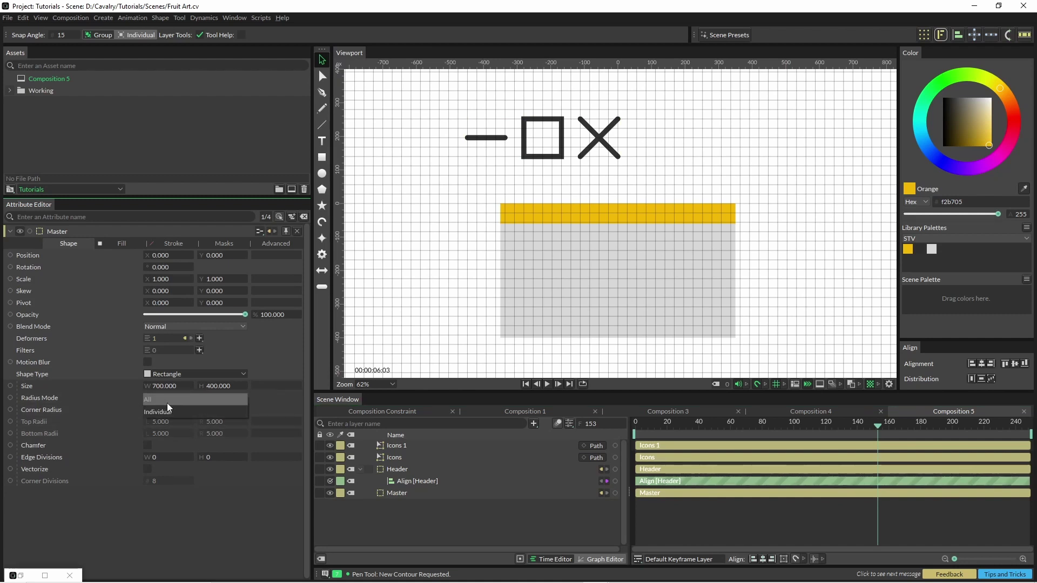
click(166, 412)
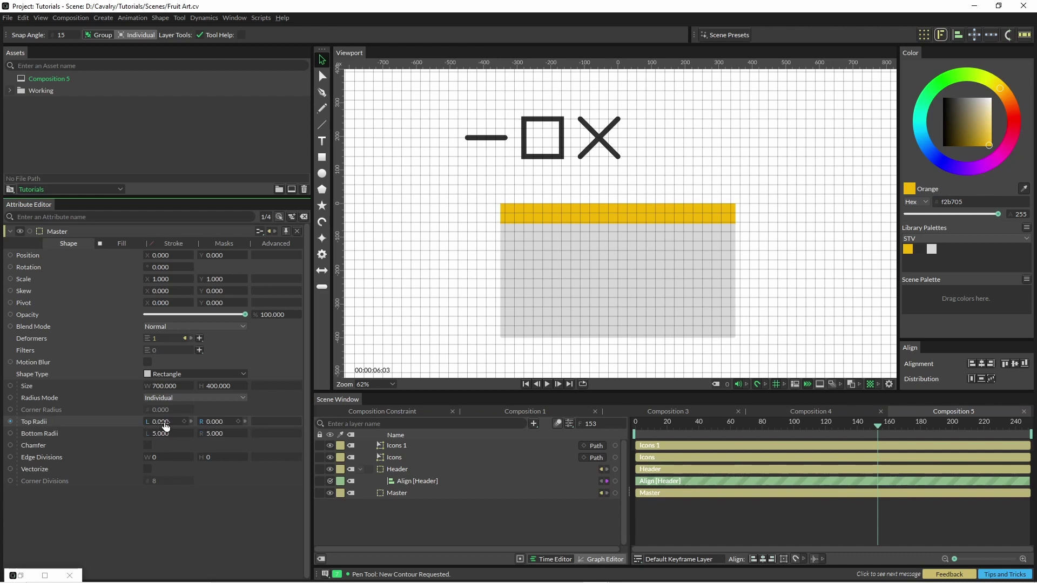
drag(161, 434, 165, 434)
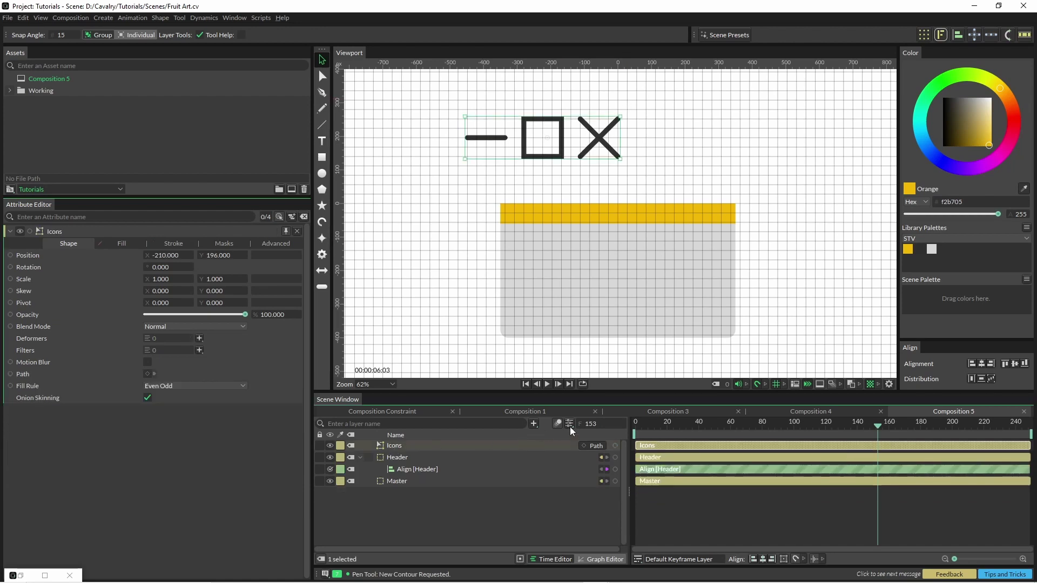
Add a Component Constraint to the scene and use the Master rectangle as its target.
click(534, 426)
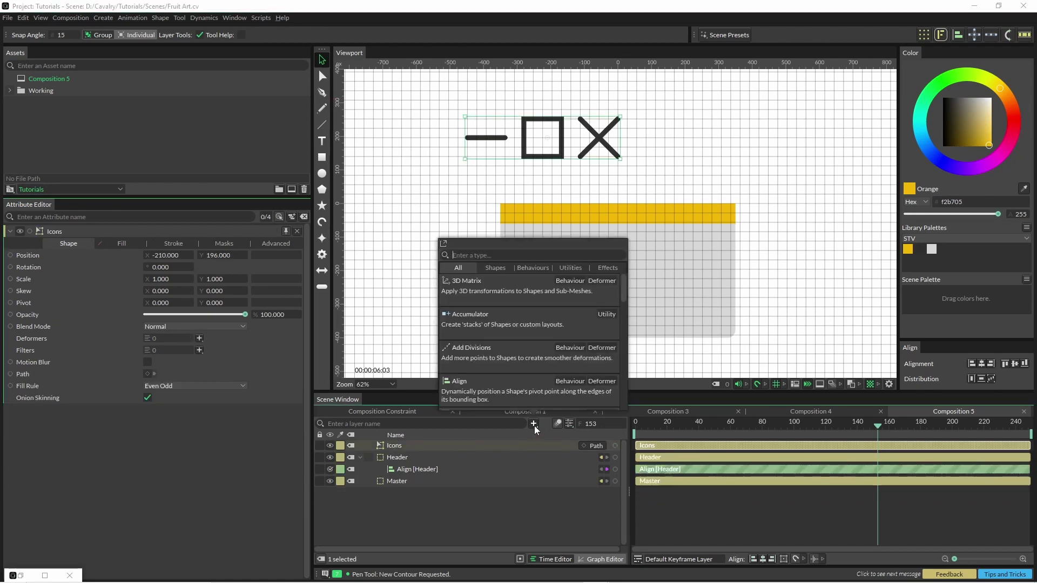
text(compo)
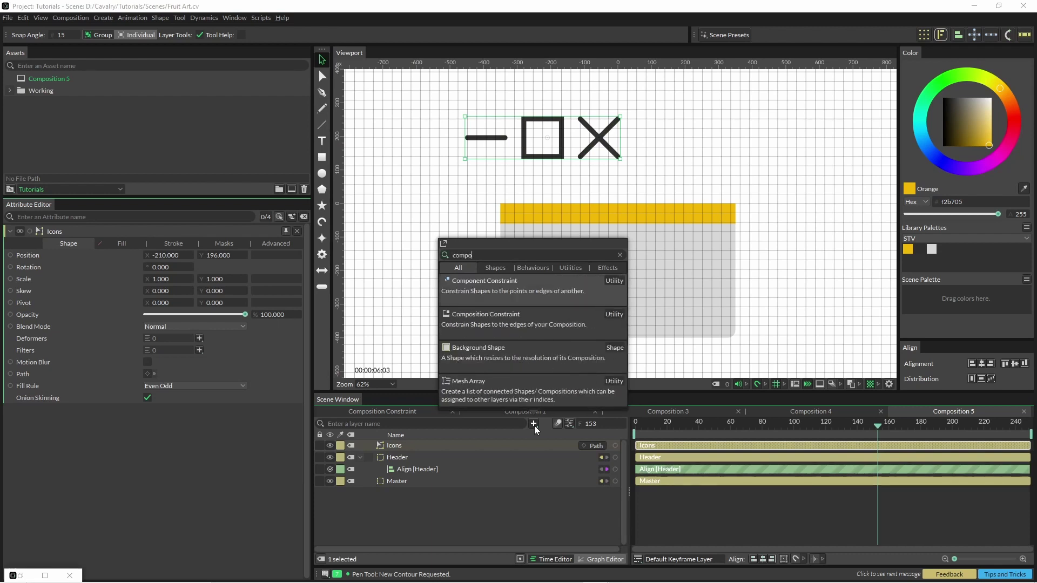
key(Return)
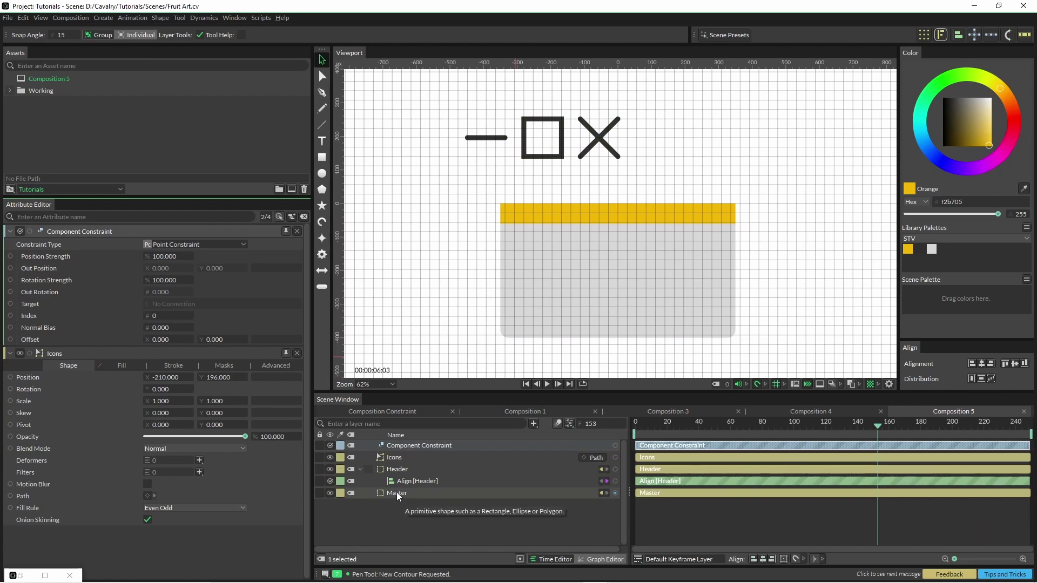
drag(397, 491, 204, 301)
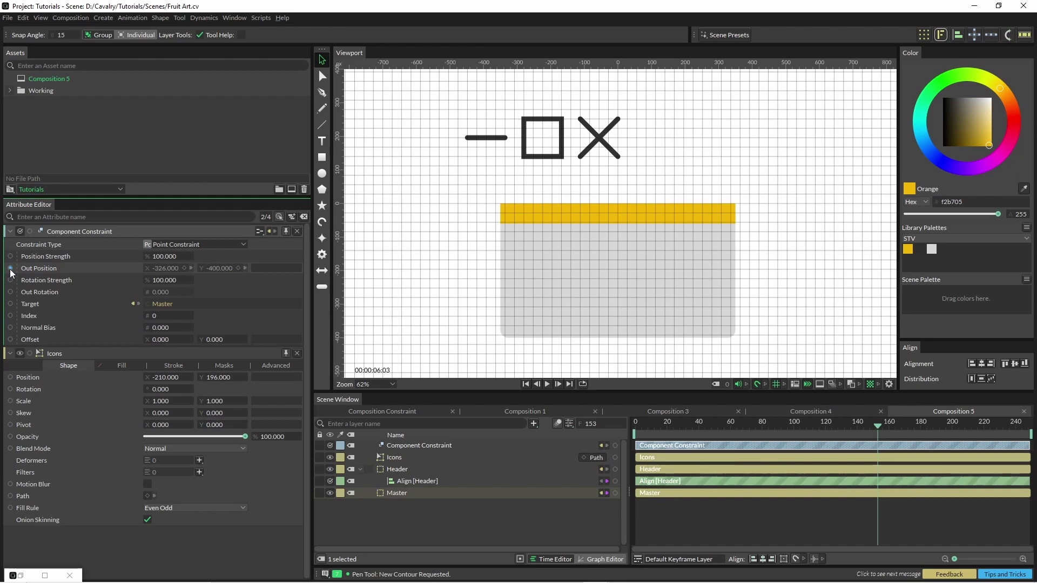
Connect the Component Constraint's Out Position to the Icons' Position and set the constraint's Index to 3.
drag(11, 272, 33, 381)
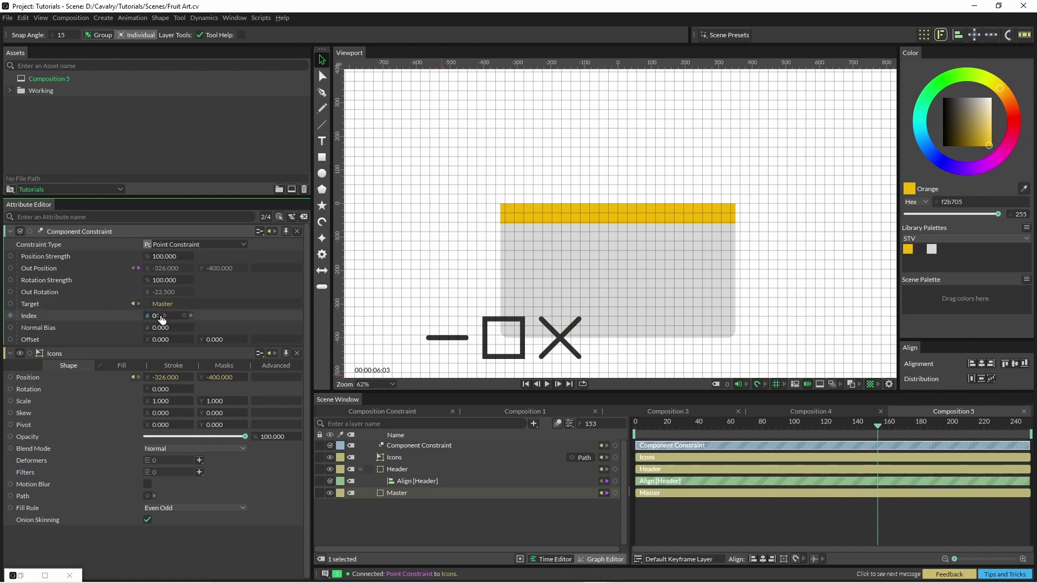
click(152, 315)
key(Up)
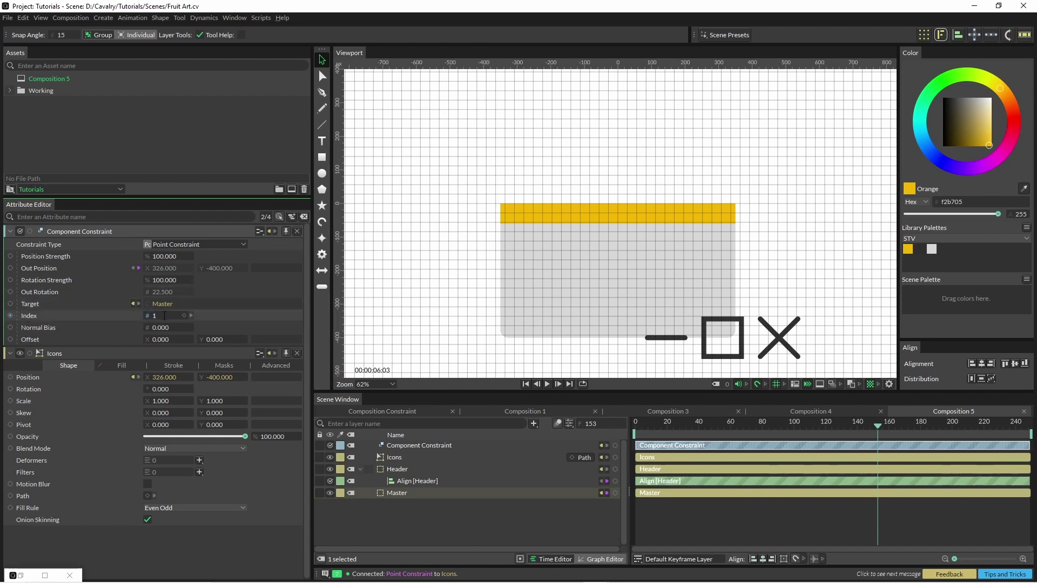
key(Return)
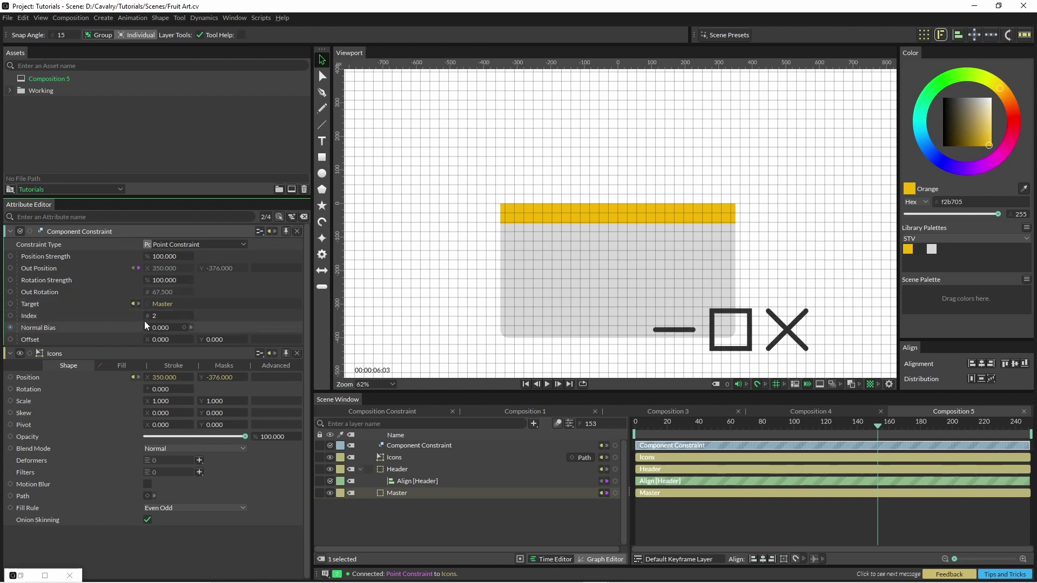
key(Return)
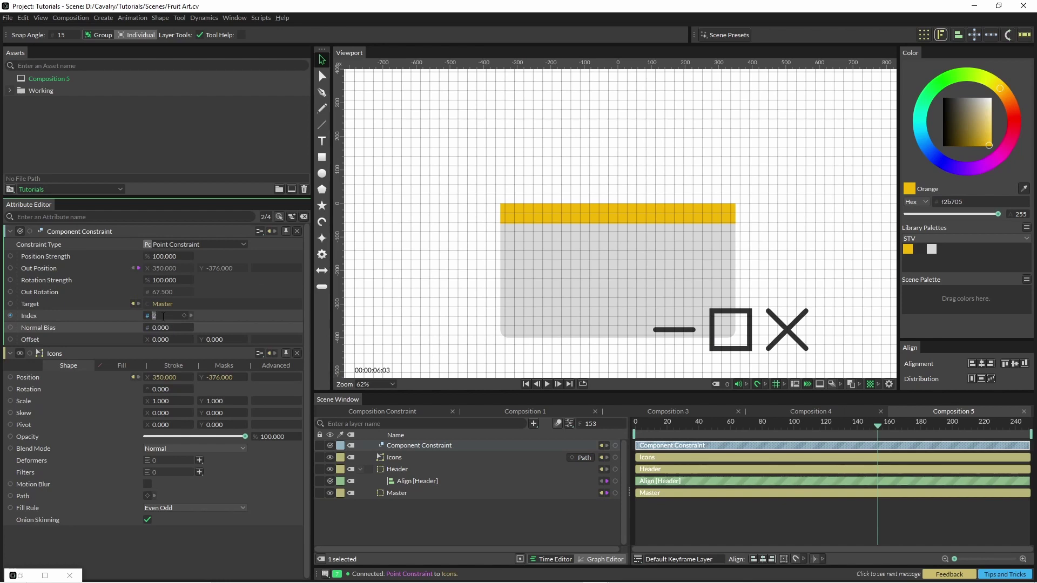
double_click(163, 316)
text(3)
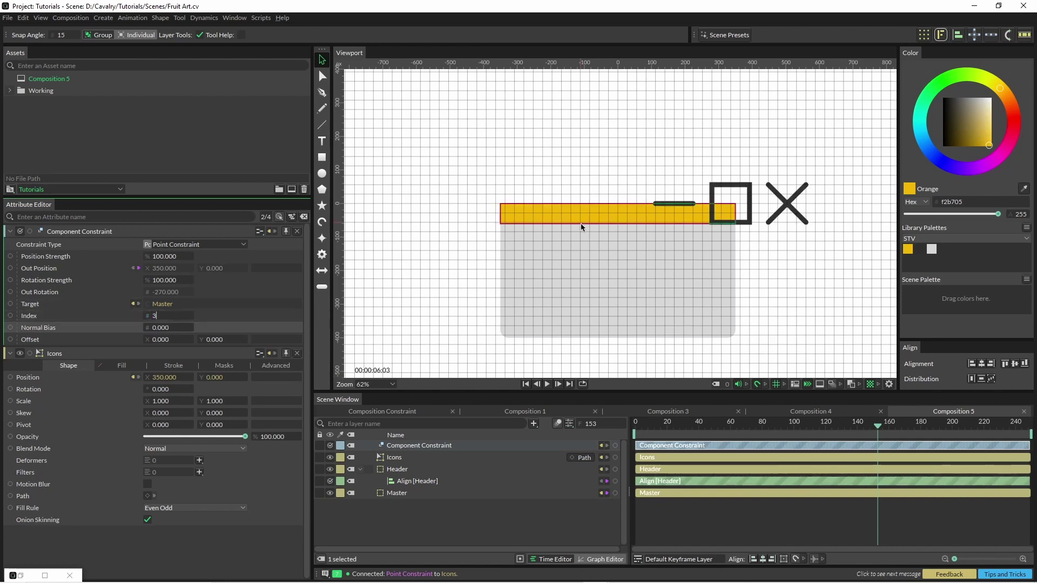
key(Return)
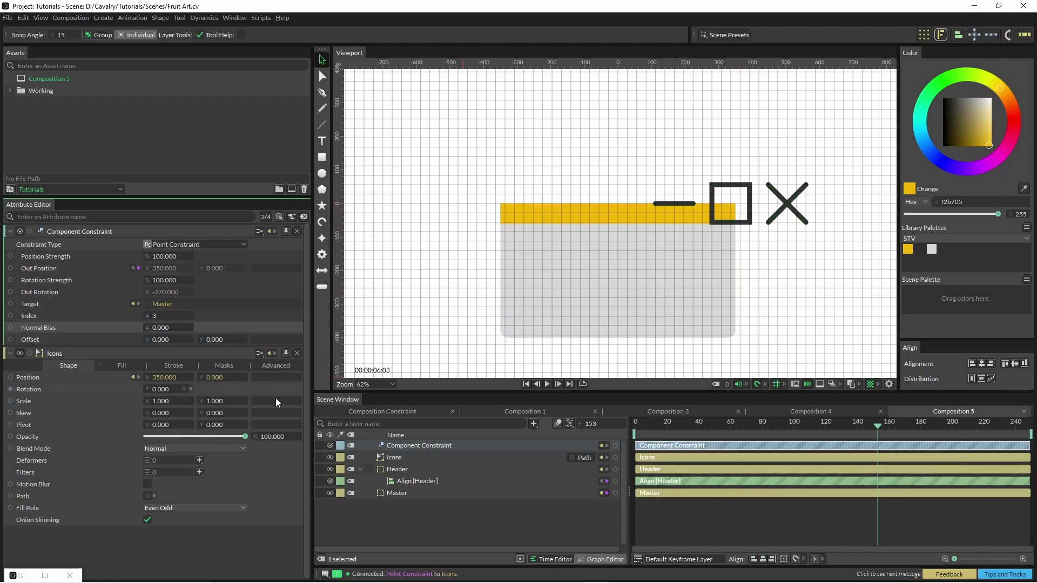
Scale the Icons uniformly to 0.25 and set their Component Constraint's Offset to -68 in X and -30 in Y.
click(400, 458)
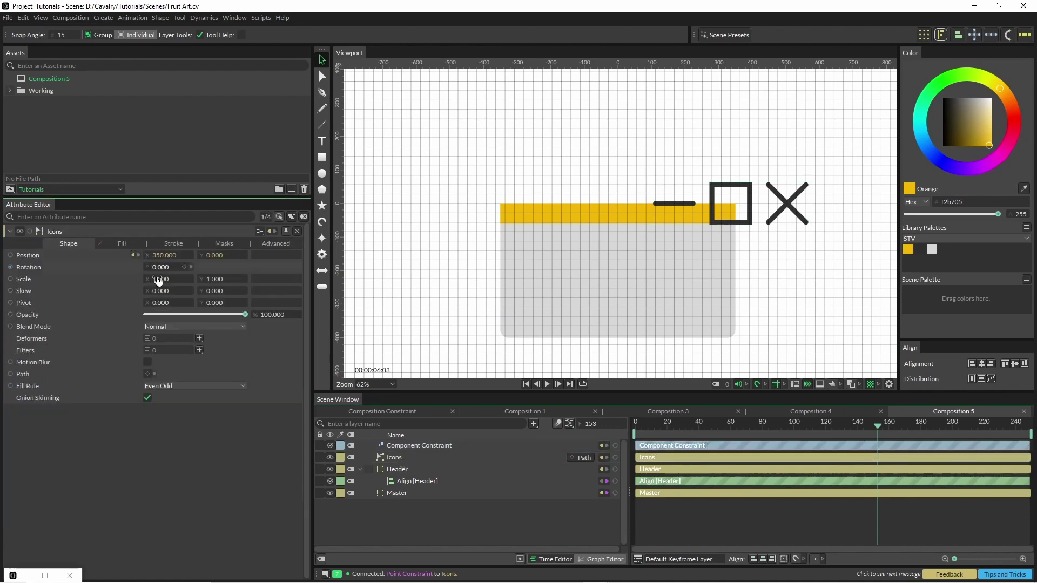
drag(165, 280, 130, 279)
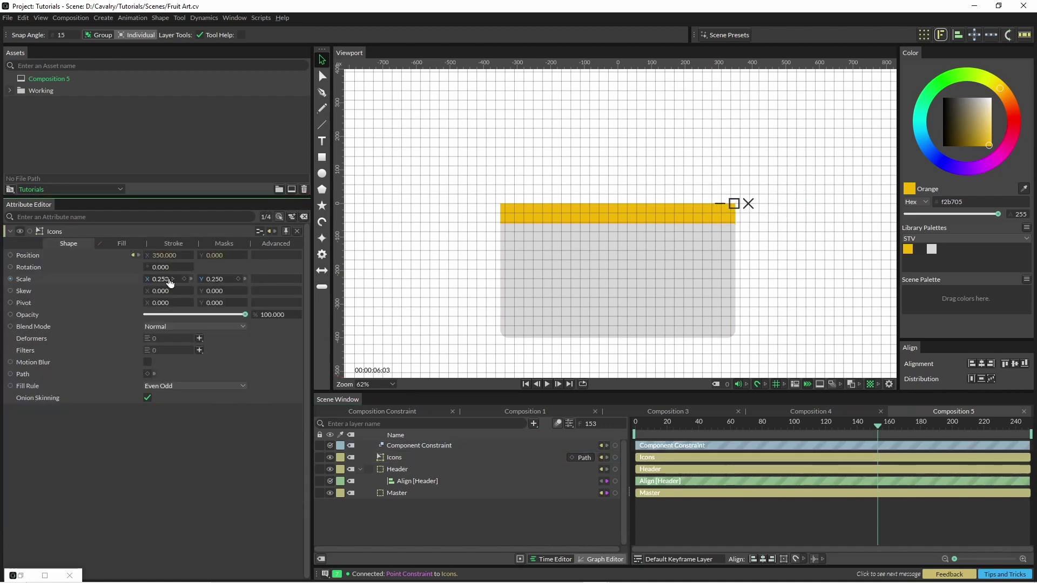
click(415, 446)
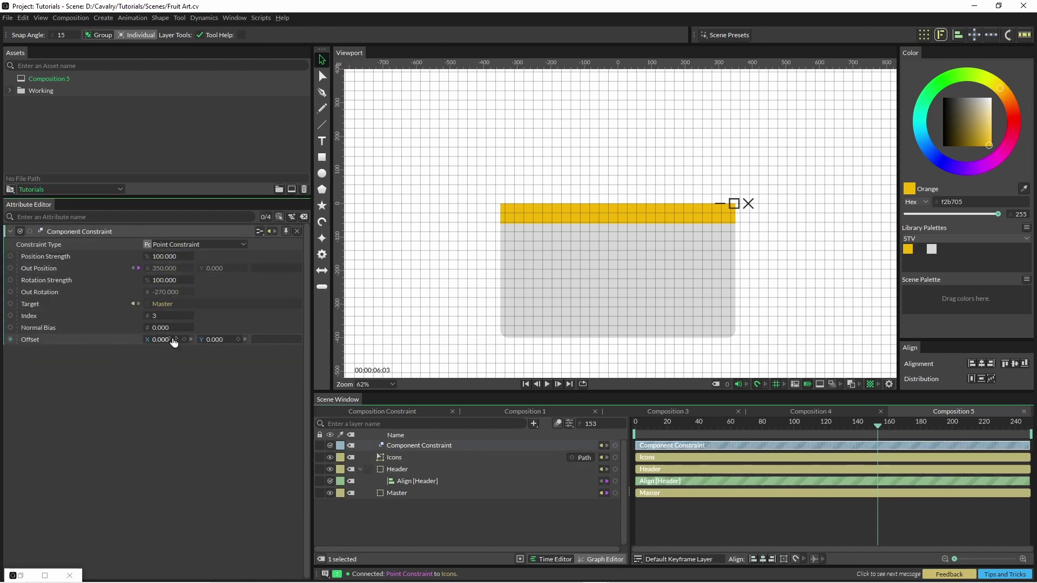
drag(173, 344, 200, 339)
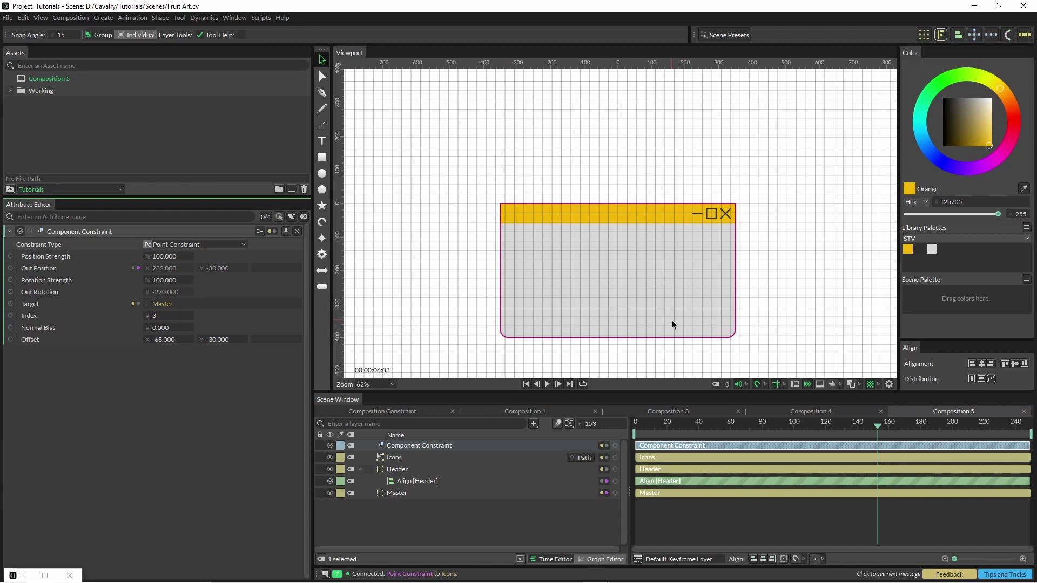
drag(676, 319, 706, 324)
key(ctrl+z)
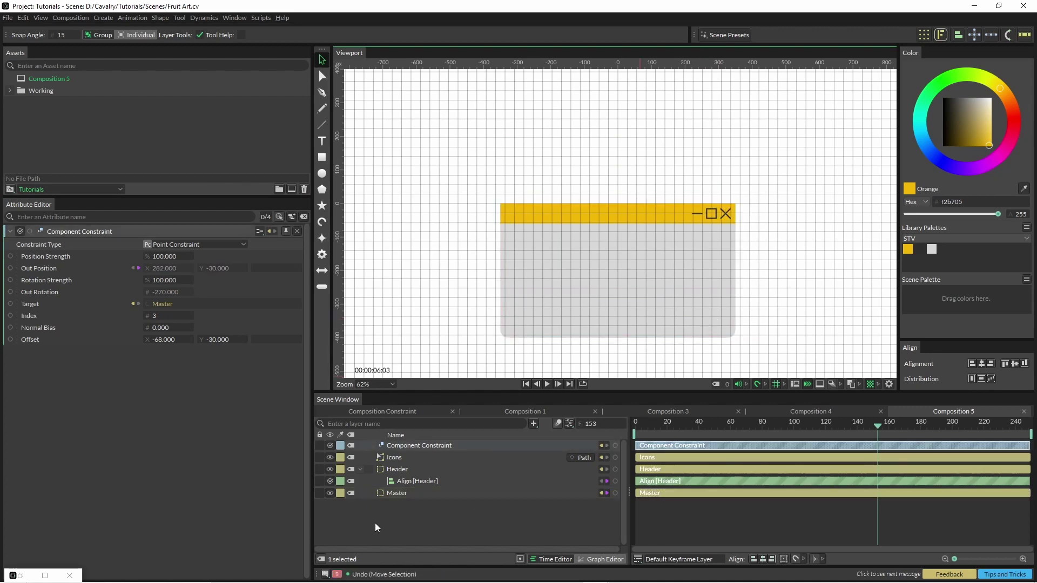
Connect the Master rectangle's width to the Header's width and set the Master's width to 685.
click(398, 493)
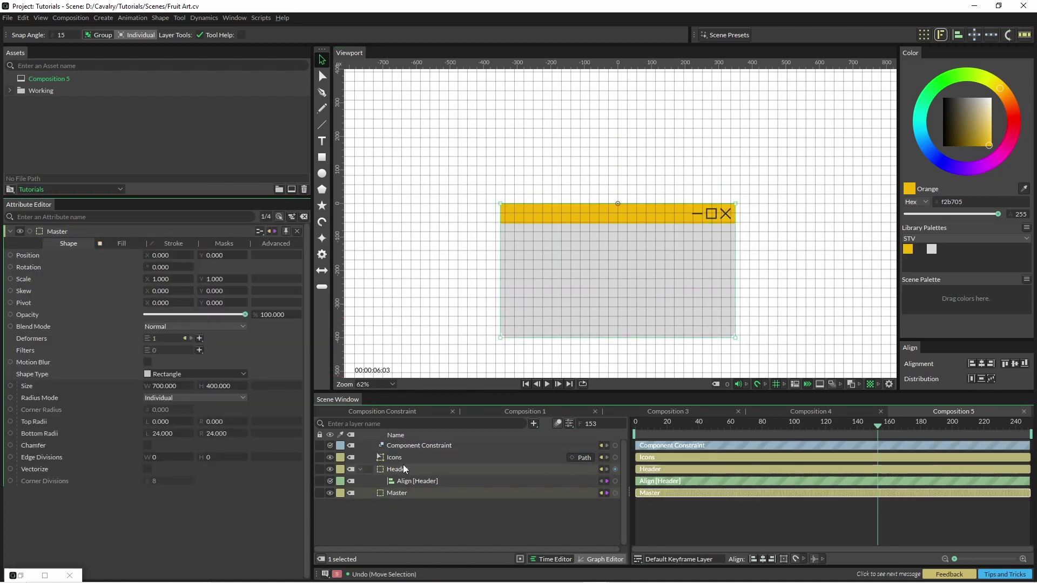
click(400, 469)
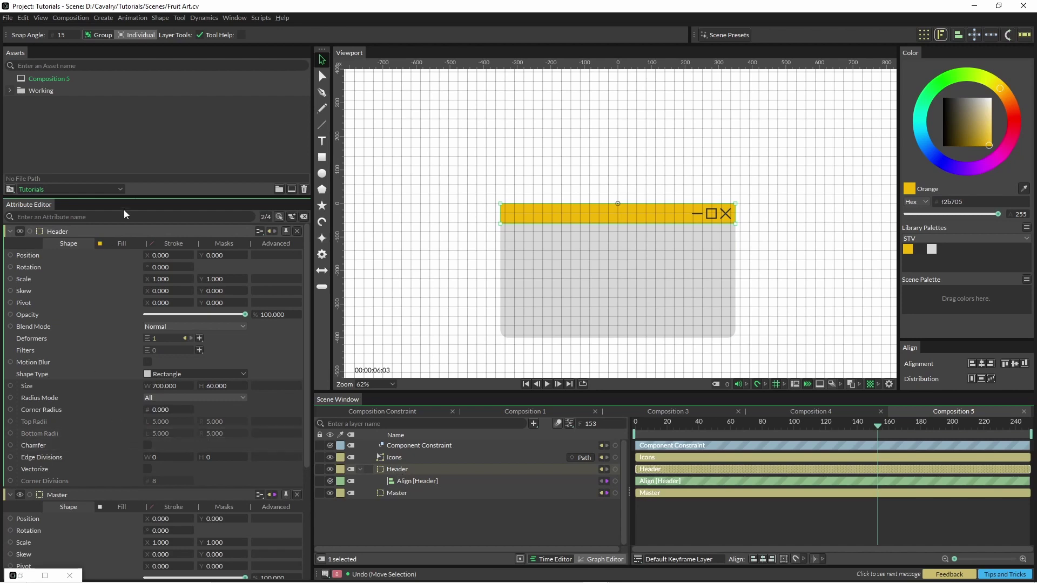
drag(155, 197, 150, 90)
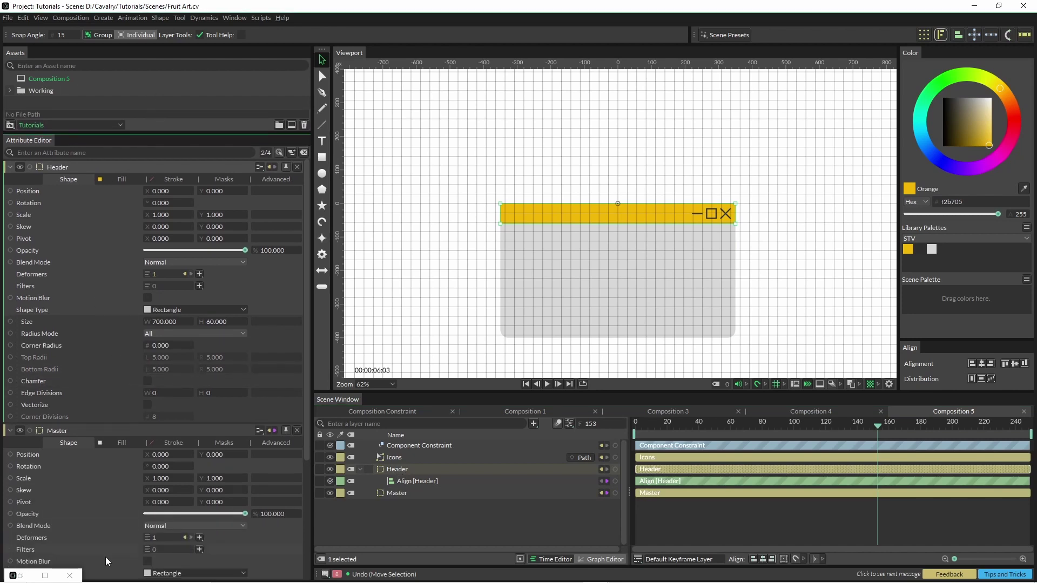
scroll(107, 564, down, 5)
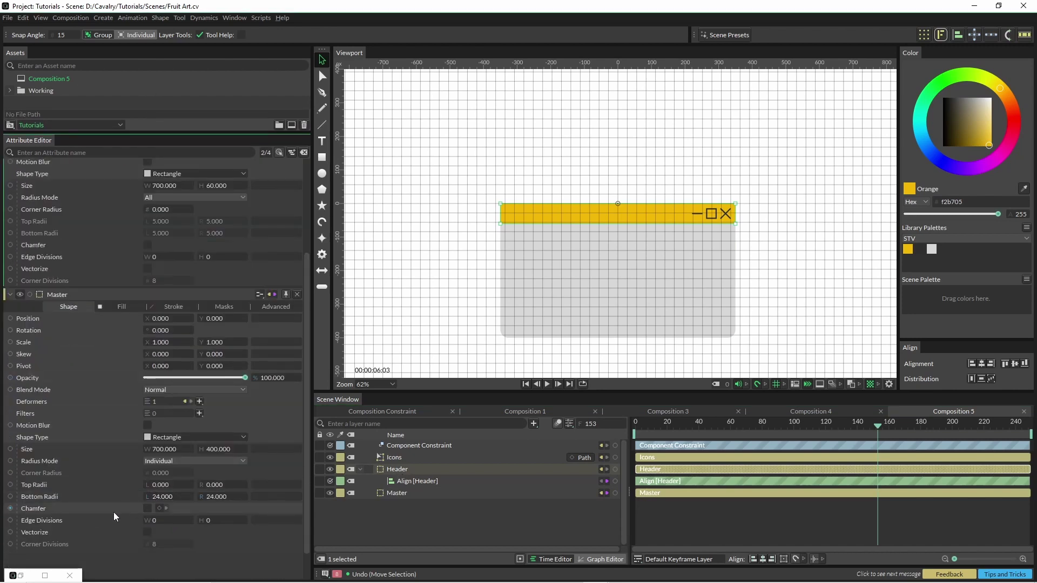
drag(146, 451, 160, 197)
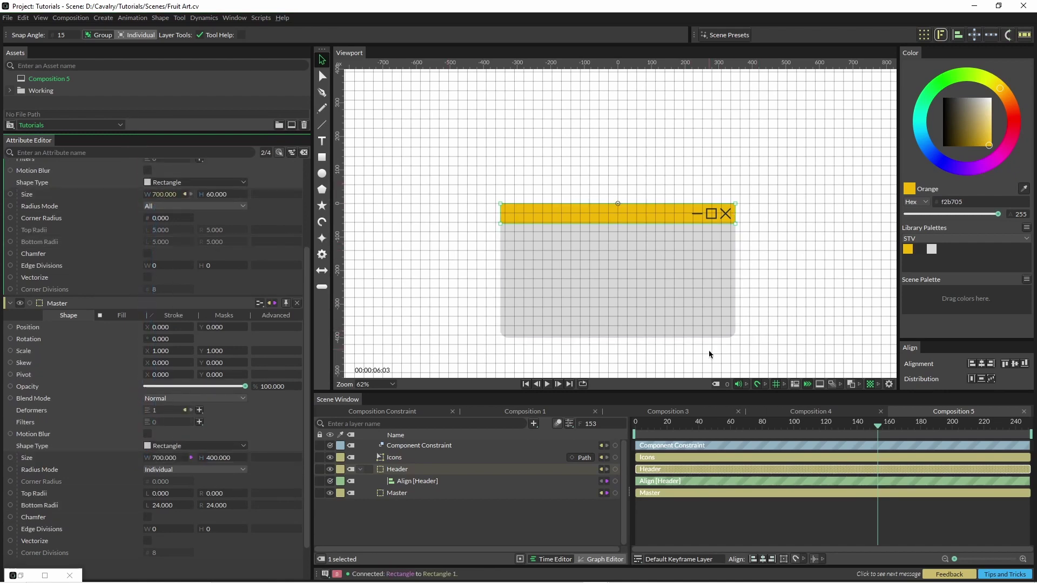
click(397, 493)
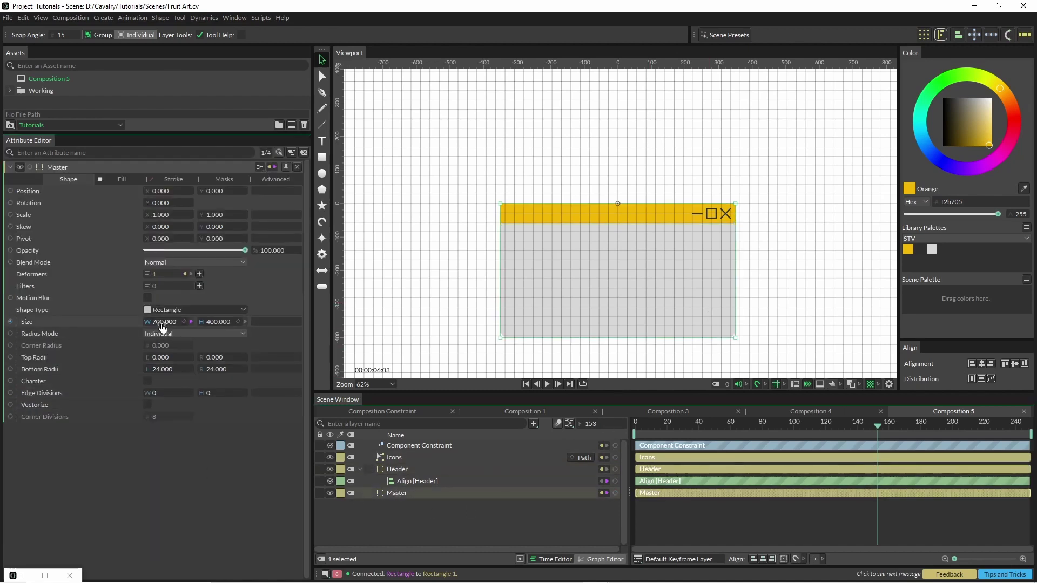
mouse_move(162, 327)
mouse_down()
mouse_move(254, 326)
mouse_move(129, 327)
mouse_move(397, 326)
mouse_move(158, 327)
mouse_up()
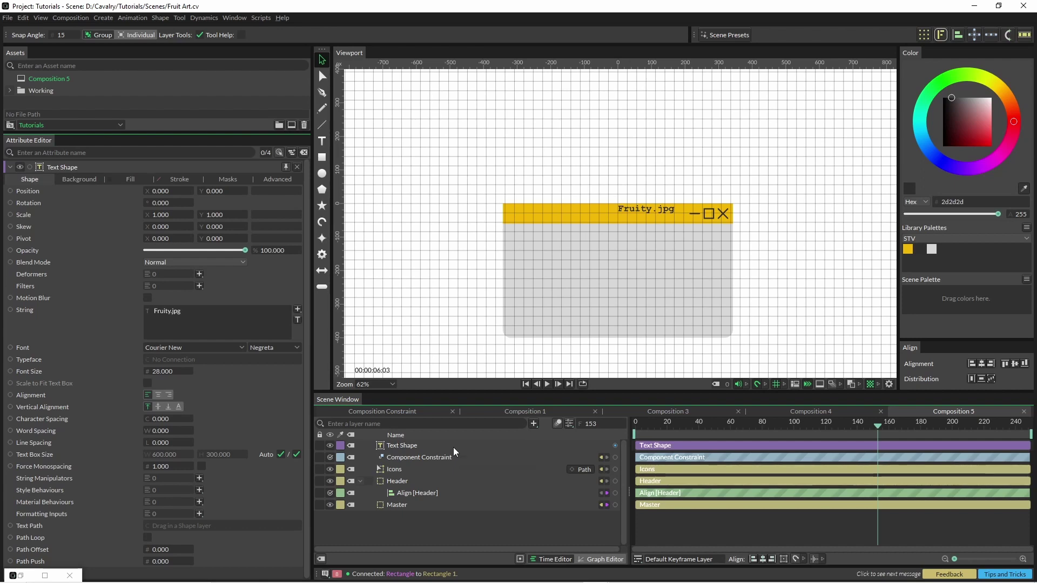
Add a second Component Constraint targeting the Master rectangle and connect its Out Position to the Fruity.jpg text's Position.
key(ctrl+.)
text(compo)
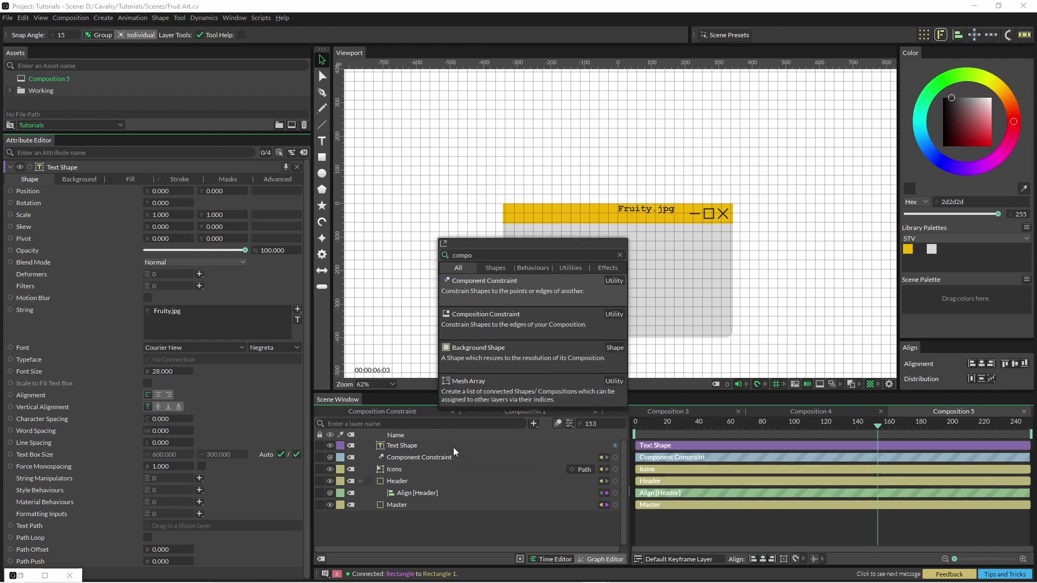
key(Return)
click(452, 450)
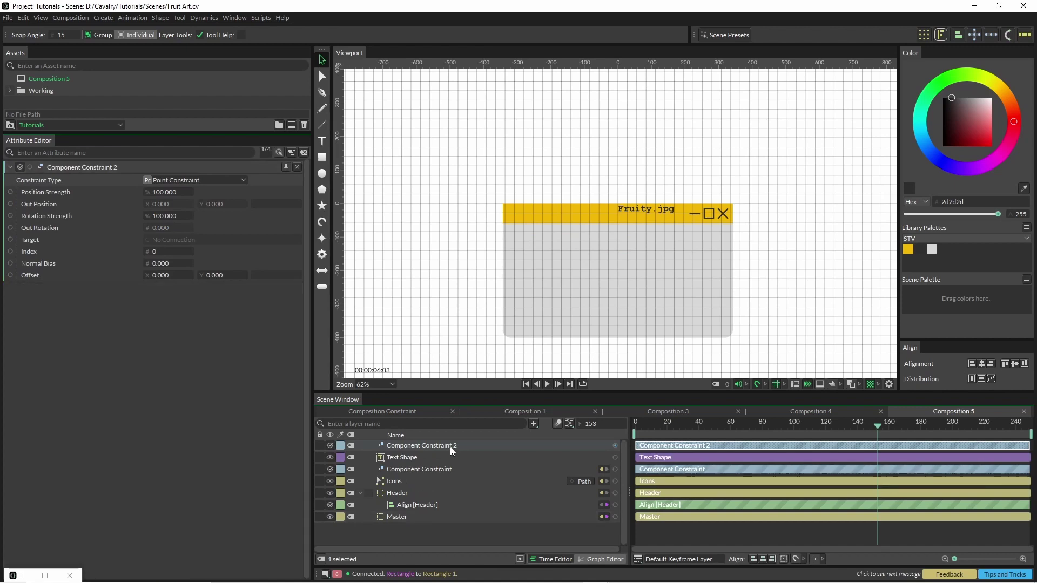
drag(389, 517, 195, 245)
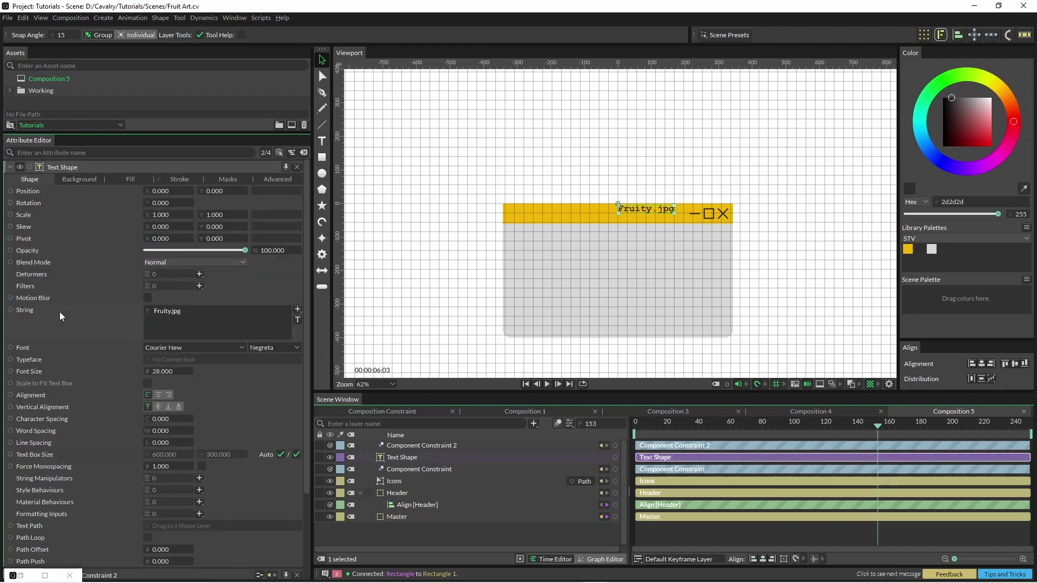
scroll(61, 316, down, 3)
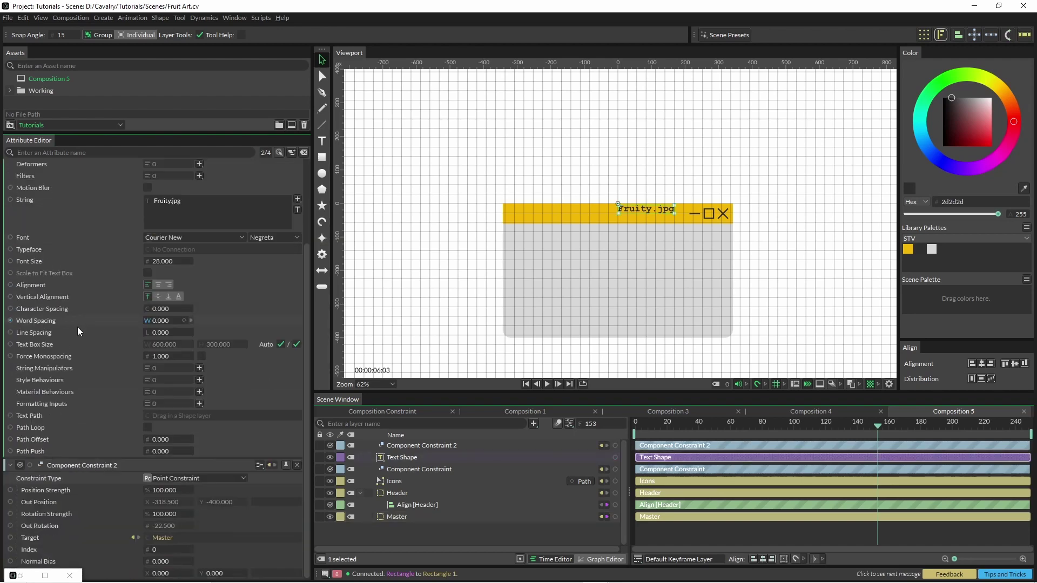
drag(11, 505, 22, 192)
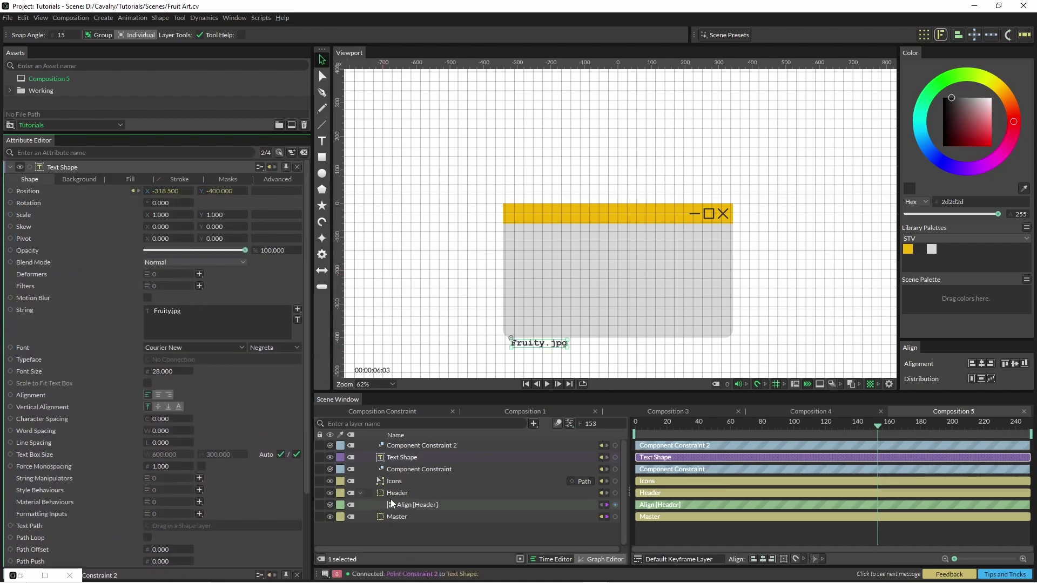
Set the Offset of the text's Component Constraint to -4 in X and 43 in Y.
click(423, 447)
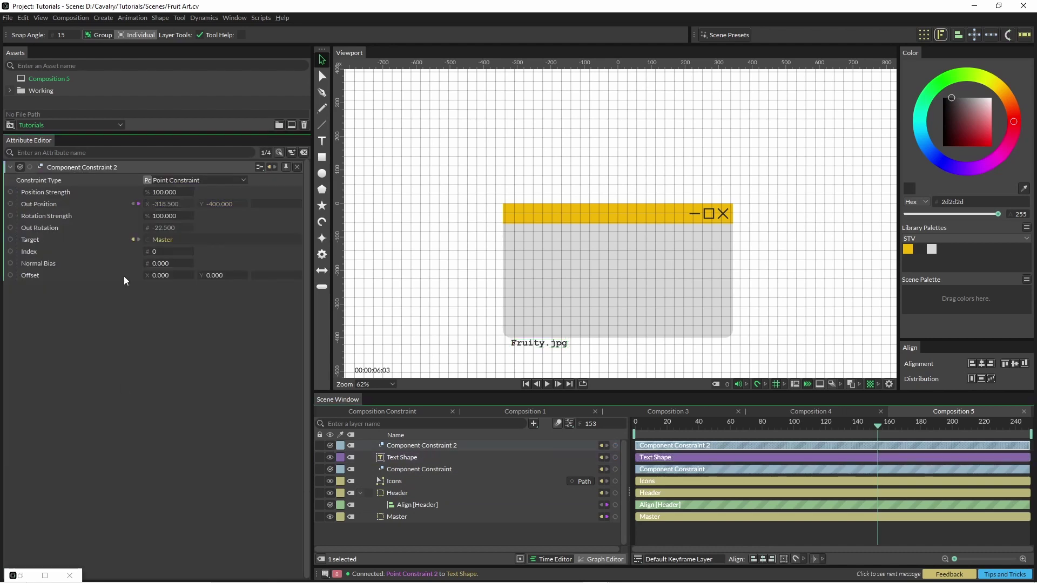
drag(186, 281, 238, 277)
drag(164, 279, 169, 279)
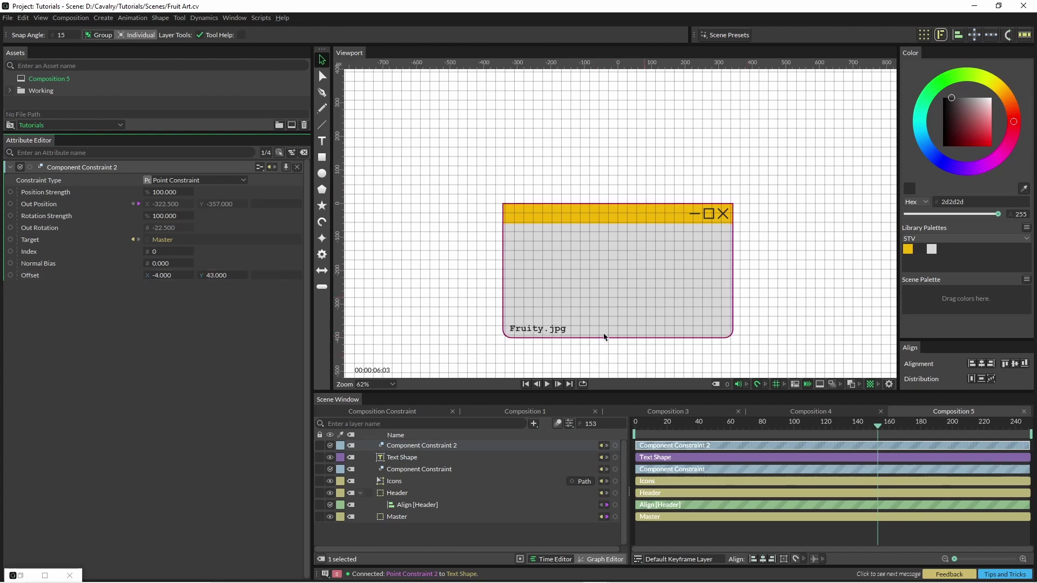
Resize the Master rectangle to a width of 752 and a height of 408.
click(398, 519)
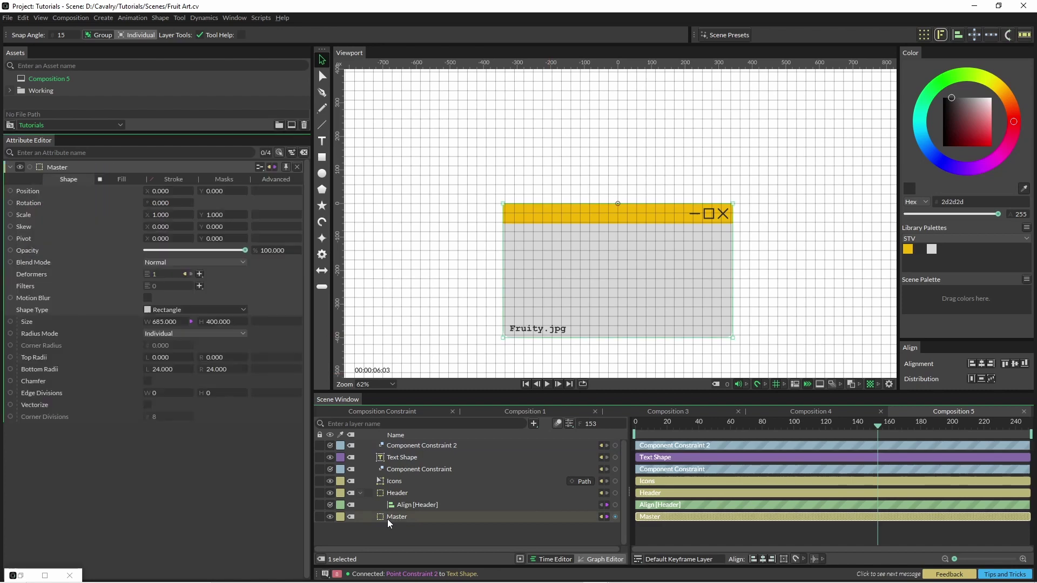
drag(215, 322, 110, 322)
drag(109, 322, 118, 322)
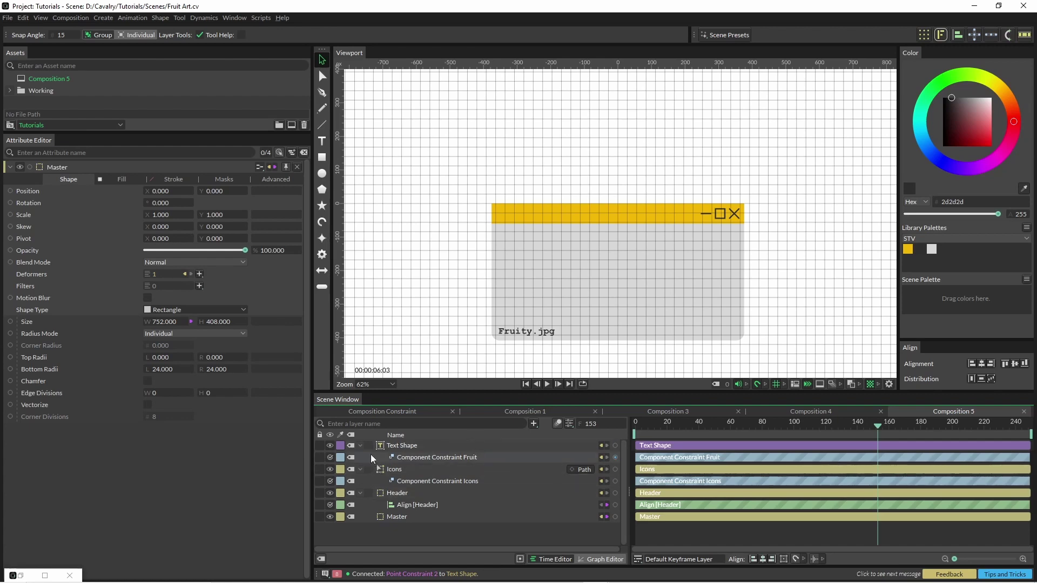
Collapse the Text Shape and Icons layers so their nested constraints are hidden in the layer list.
click(361, 445)
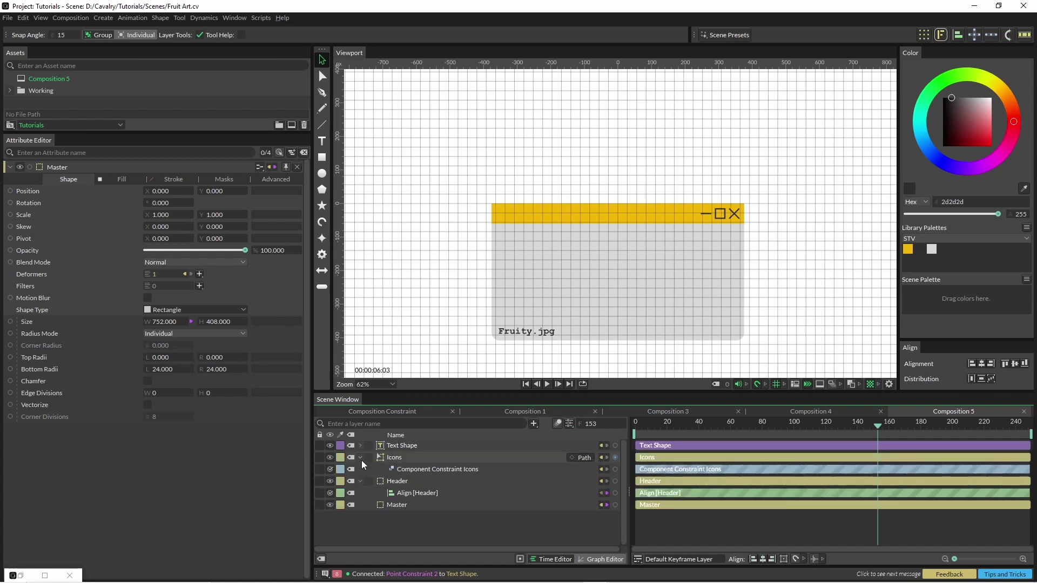
click(360, 458)
click(361, 458)
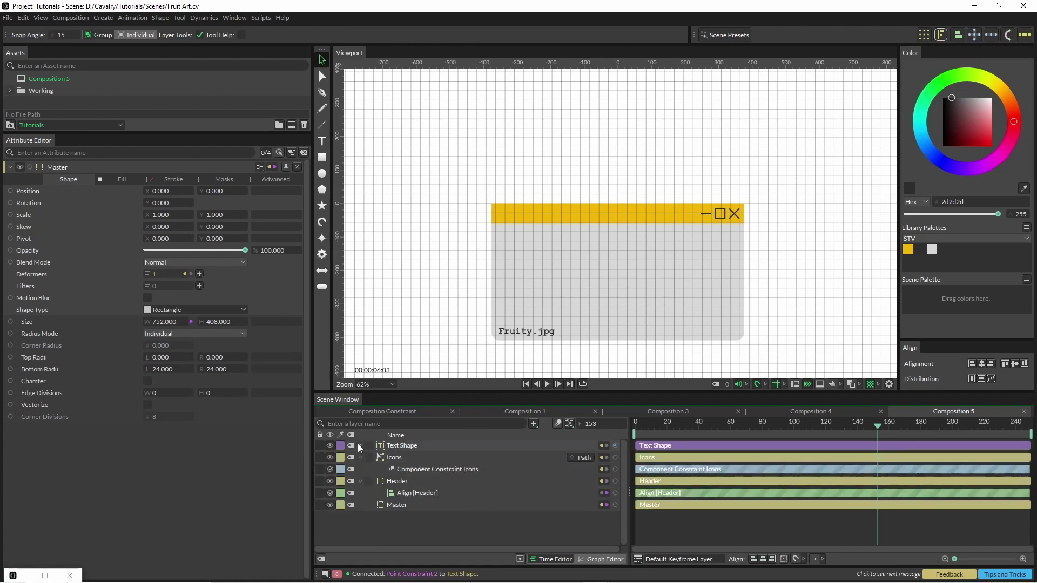
click(359, 445)
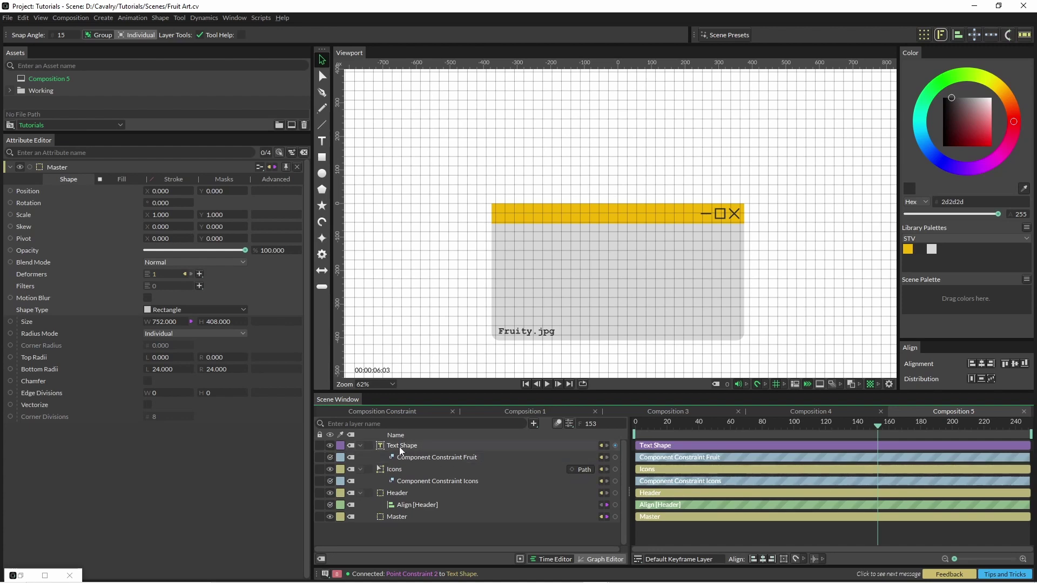
click(360, 446)
click(359, 457)
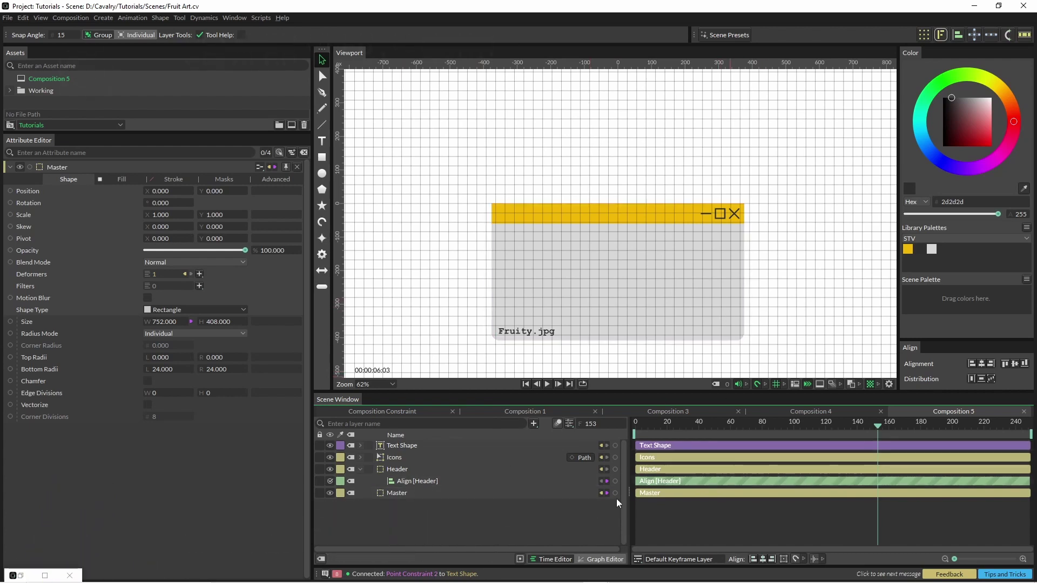
Add a Bounding Box utility to the scene and use the Master rectangle as its input shape.
click(534, 424)
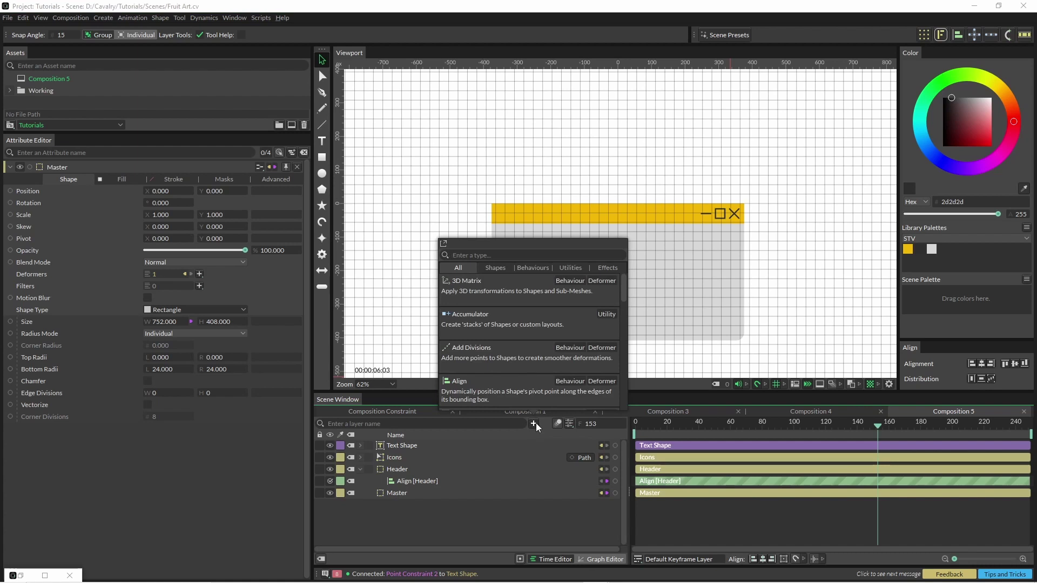
text(boun)
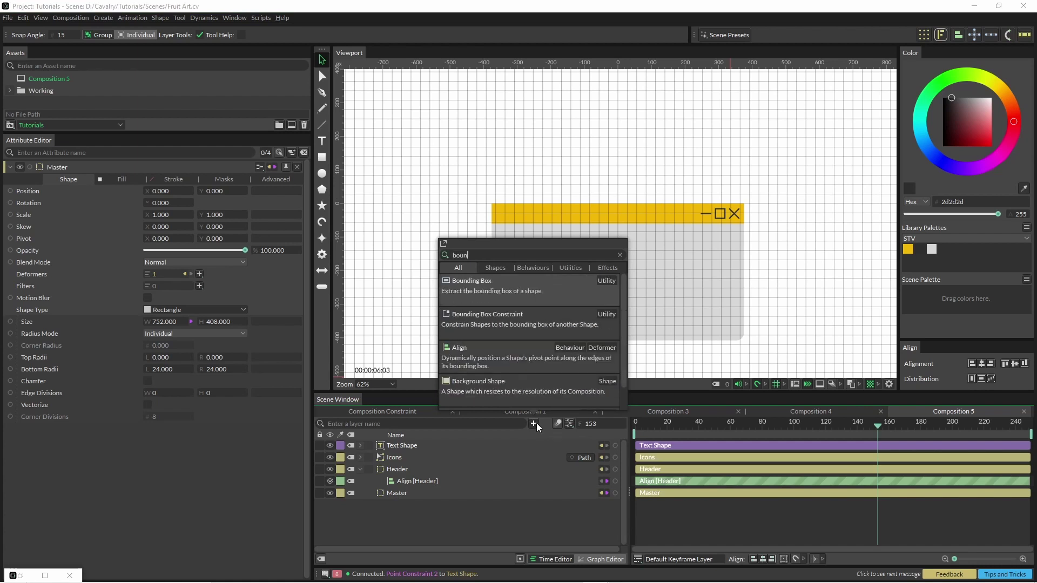
key(Return)
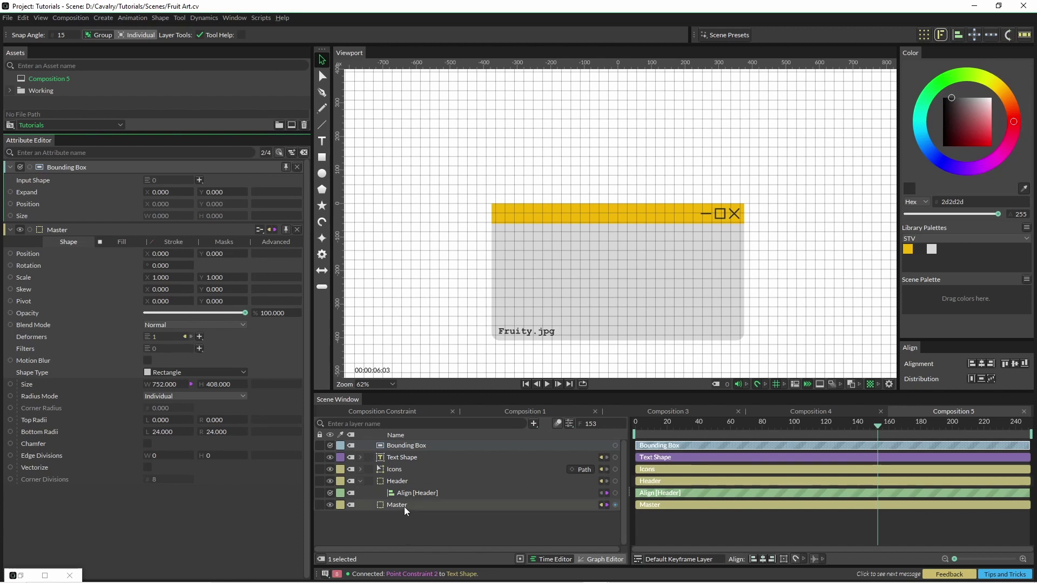
drag(398, 505, 169, 184)
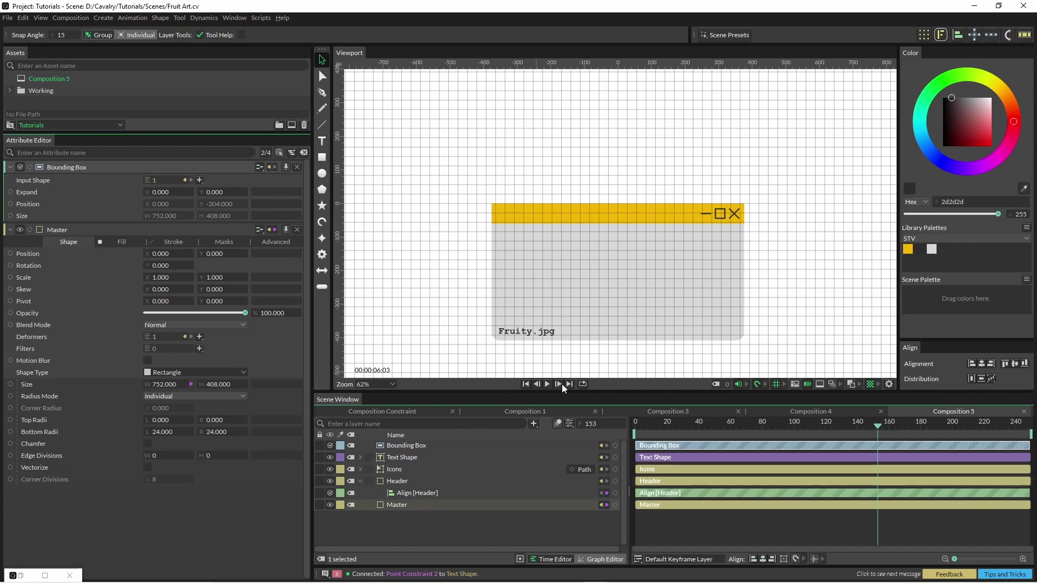
Add a rectangle and connect the Bounding Box's Position and Size to the rectangle's Position and Size.
click(322, 157)
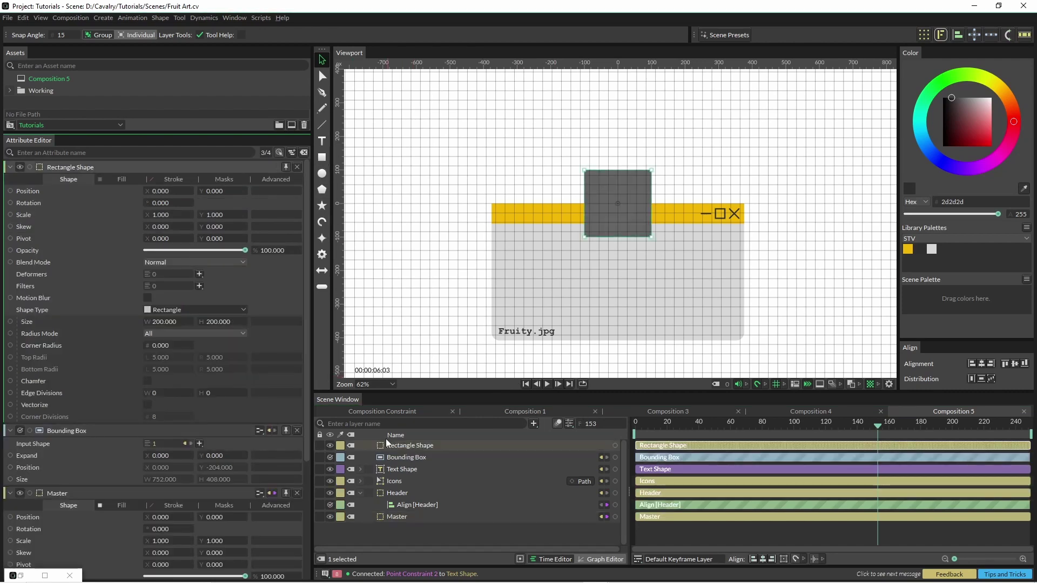
middle_click(411, 457)
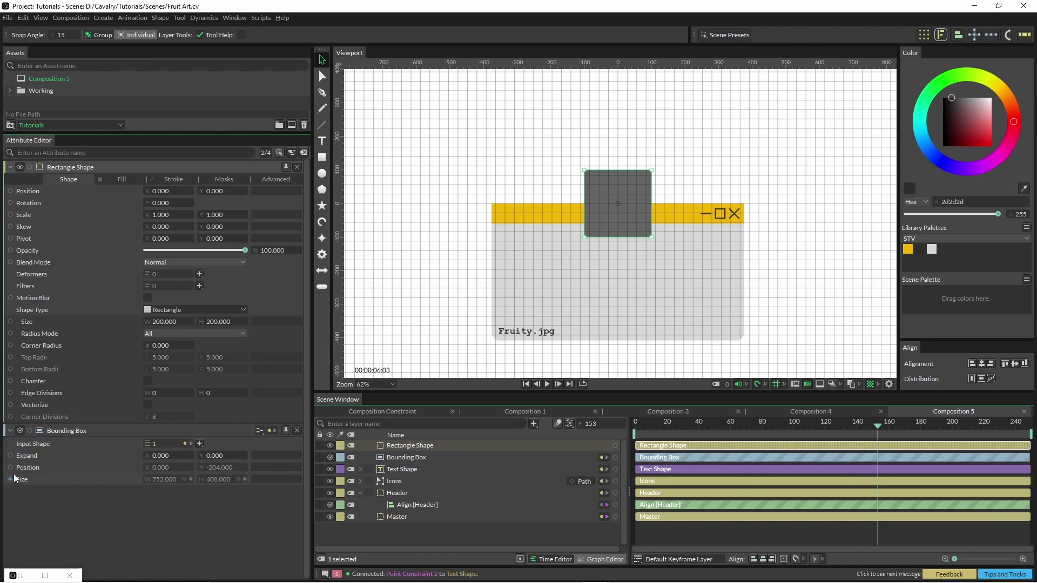
drag(10, 467, 37, 196)
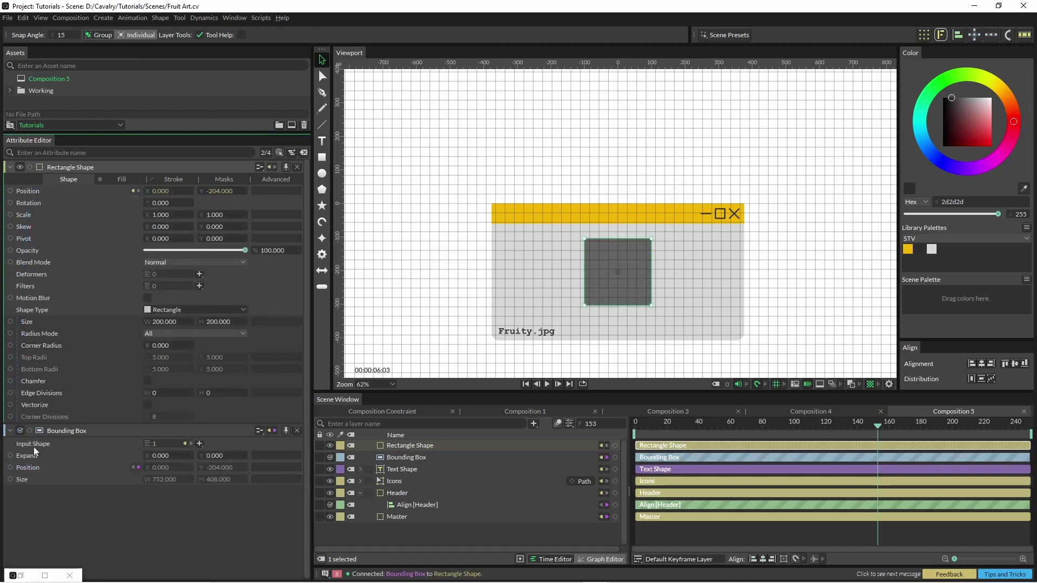
drag(10, 479, 33, 324)
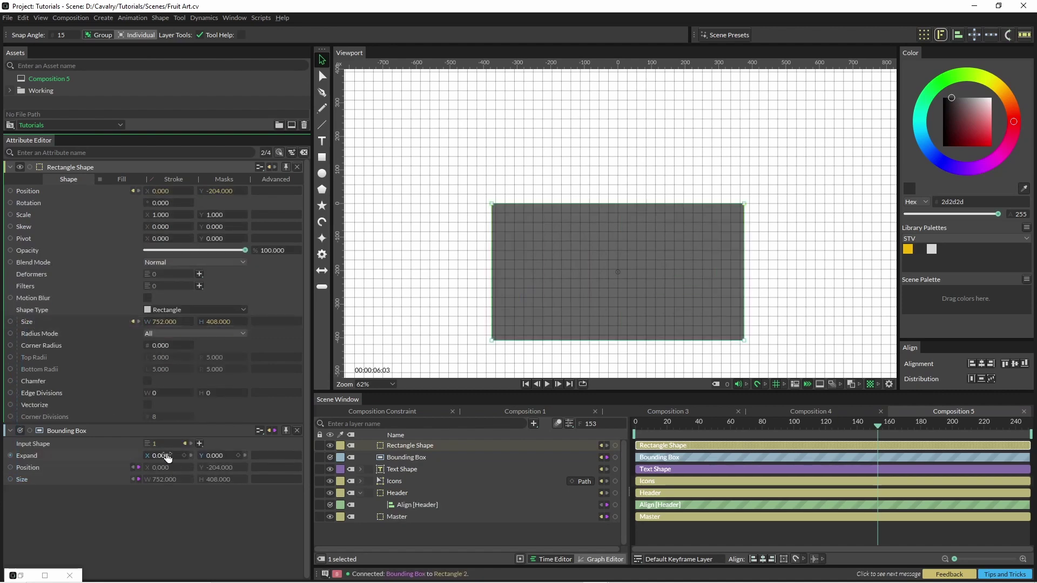
Set the Bounding Box's Expand to -67 in X and -71 in Y.
drag(167, 458, 154, 458)
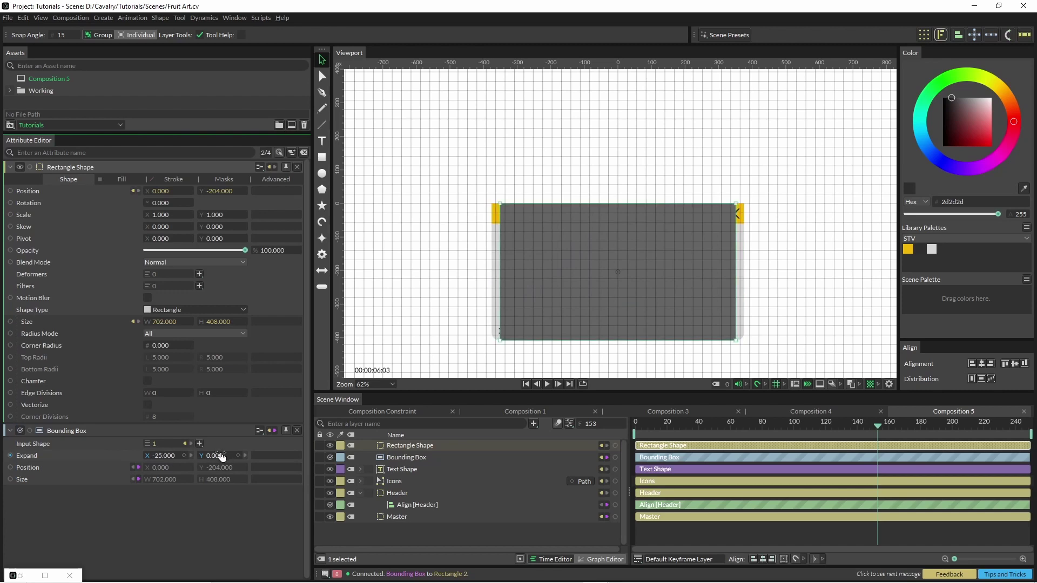
mouse_move(216, 455)
mouse_down()
mouse_move(185, 456)
mouse_move(197, 455)
mouse_up()
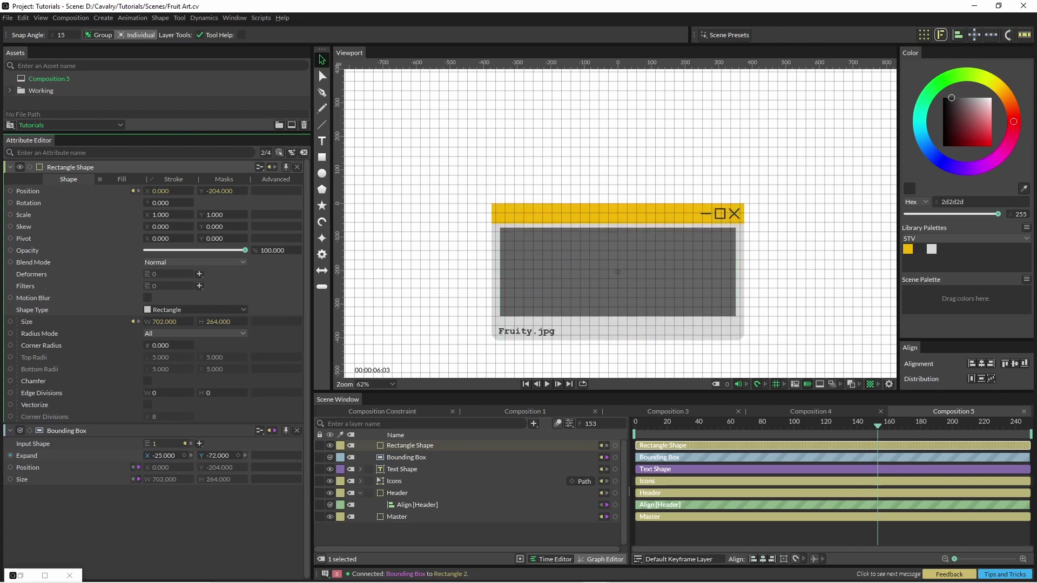
drag(242, 458, 220, 458)
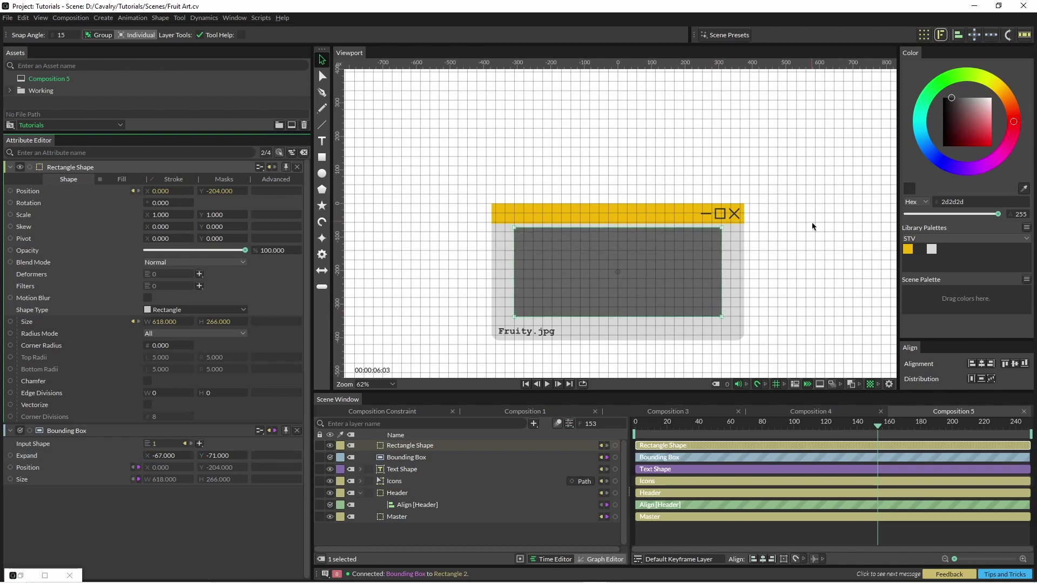
Resize the Master rectangle to a width of 596 and a height of 530.
click(405, 516)
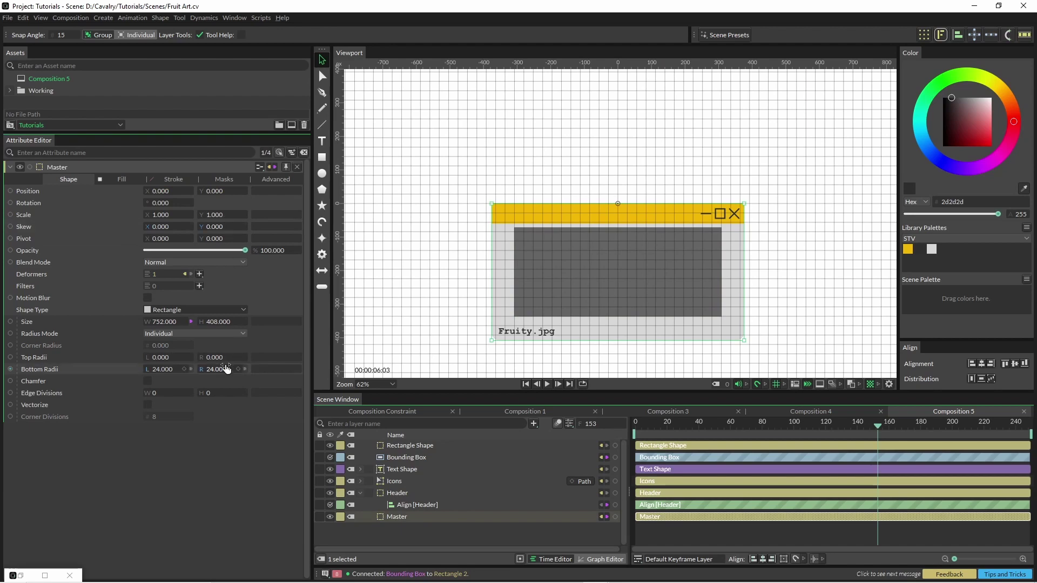
drag(218, 322, 165, 323)
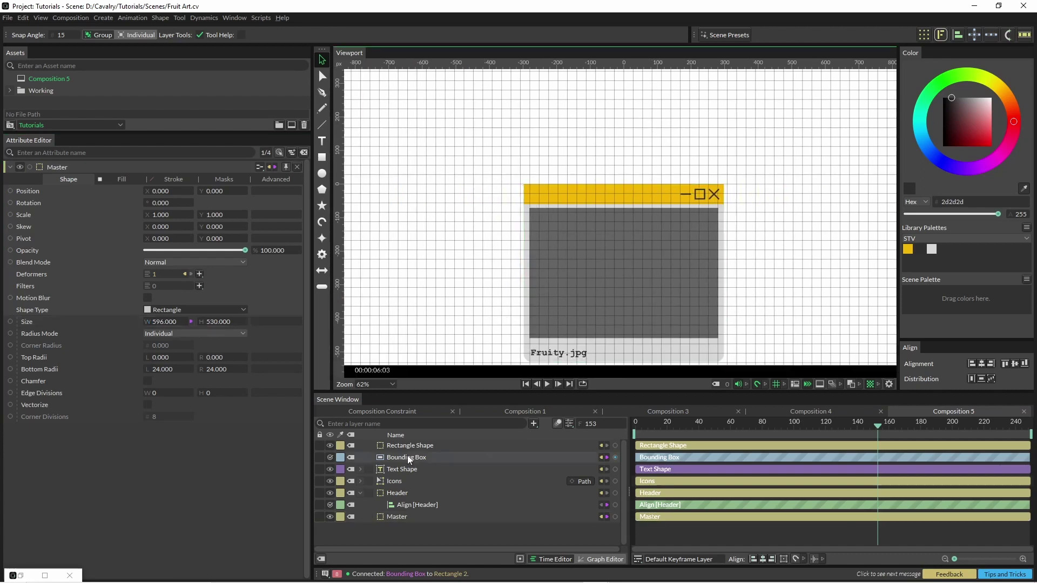
Nest the Bounding Box under the new rectangle and rename that rectangle Canvas.
drag(410, 457, 423, 446)
click(408, 447)
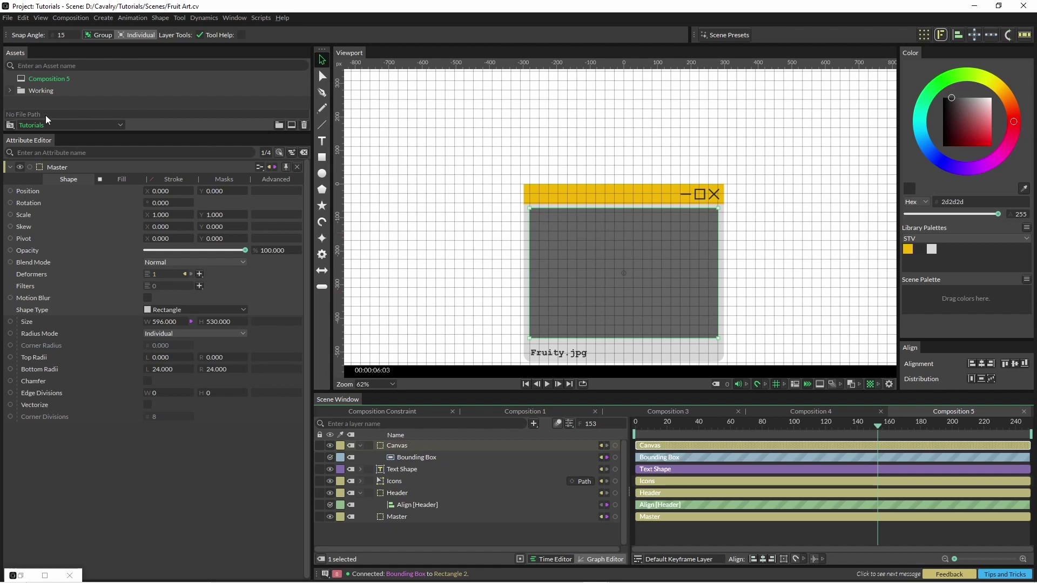
Apply the bananas-gfd3fb40d5_1920 image from the Working folder as a shader on the Canvas fill.
click(405, 445)
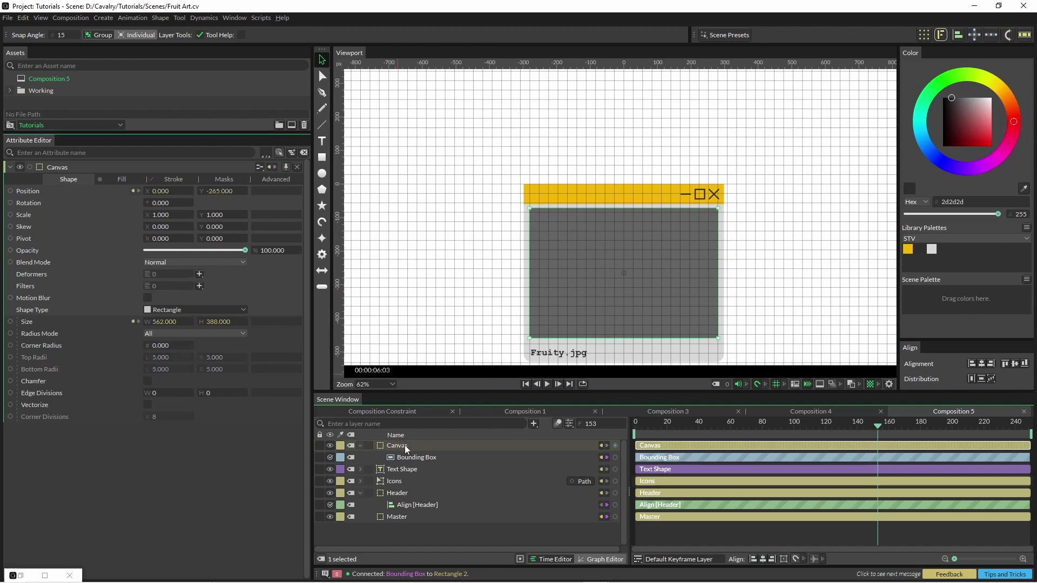
click(121, 180)
click(9, 92)
drag(87, 130, 102, 219)
drag(92, 128, 213, 331)
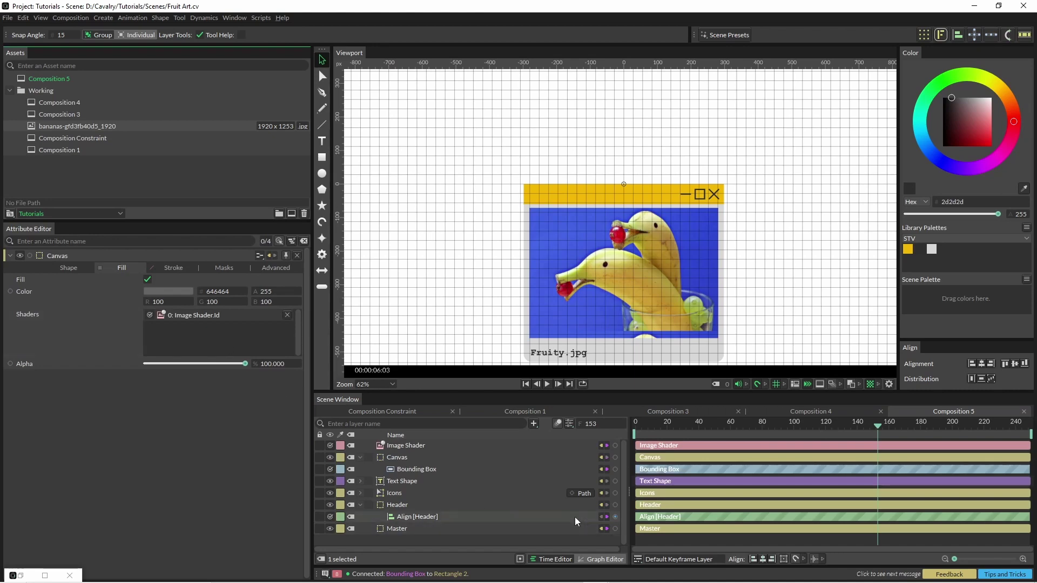
Set the Master rectangle's height to 507.
click(399, 528)
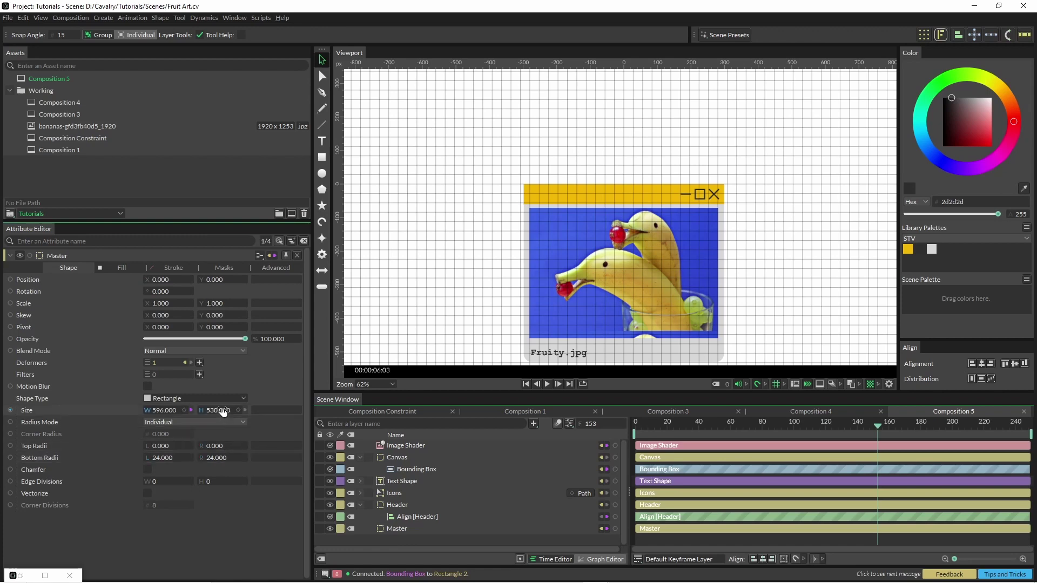
drag(222, 411, 209, 410)
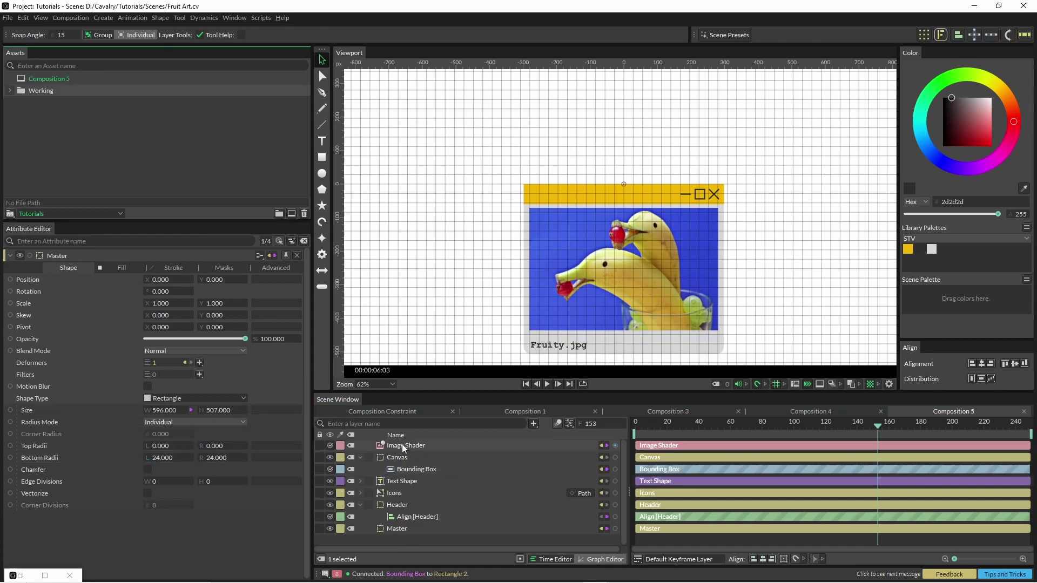
Add a Dithering filter to the Canvas rectangle.
click(403, 458)
click(402, 457)
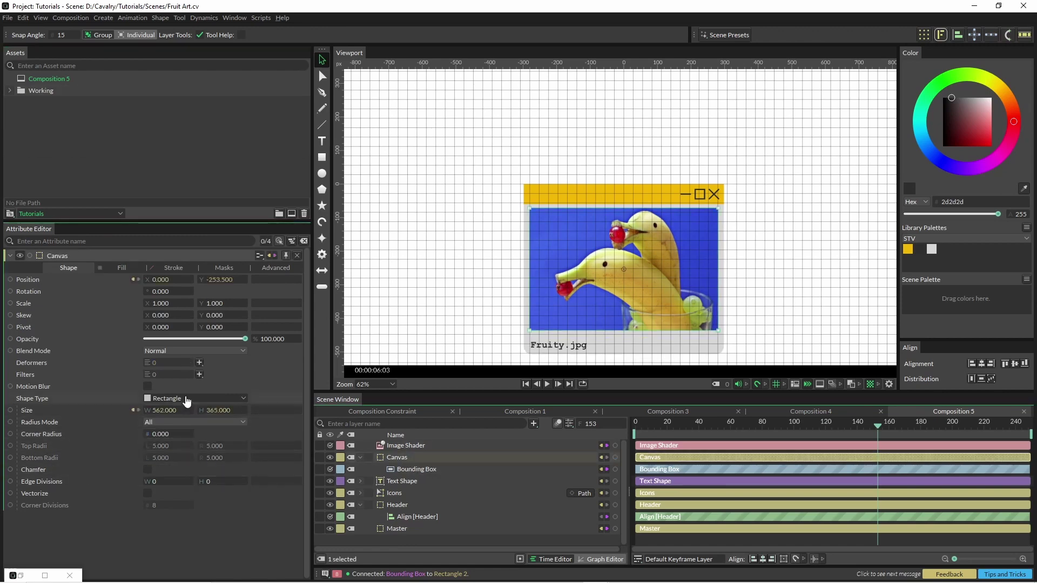
click(199, 373)
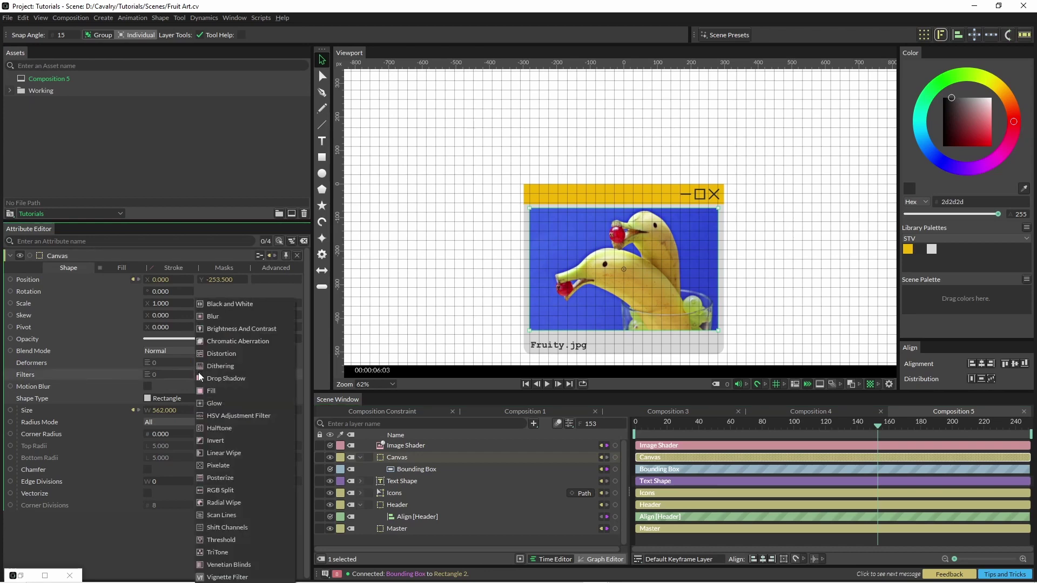
click(235, 369)
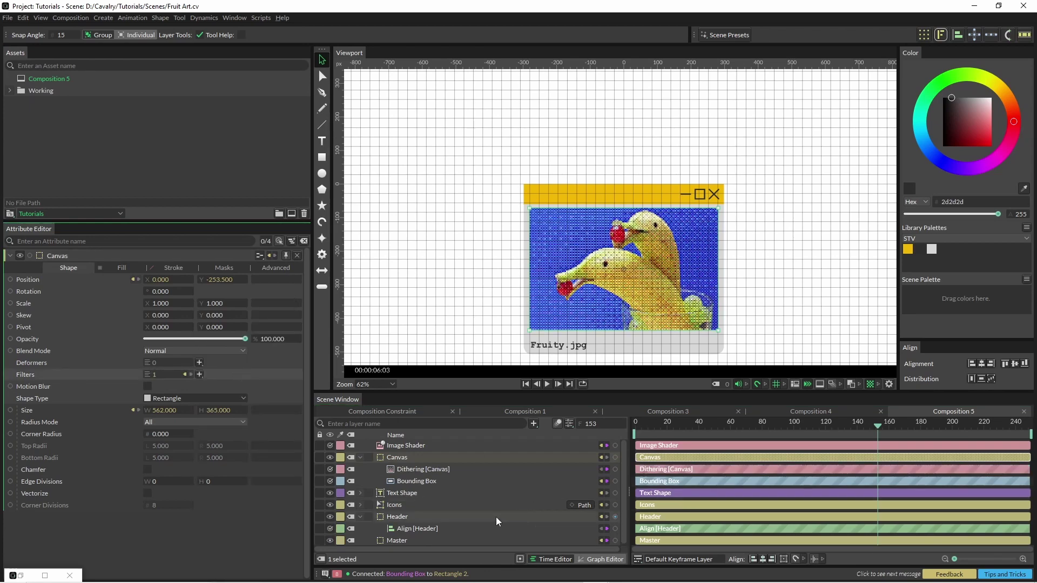
Set the Bit Depth of the Canvas's Dithering filter to 6.
click(422, 469)
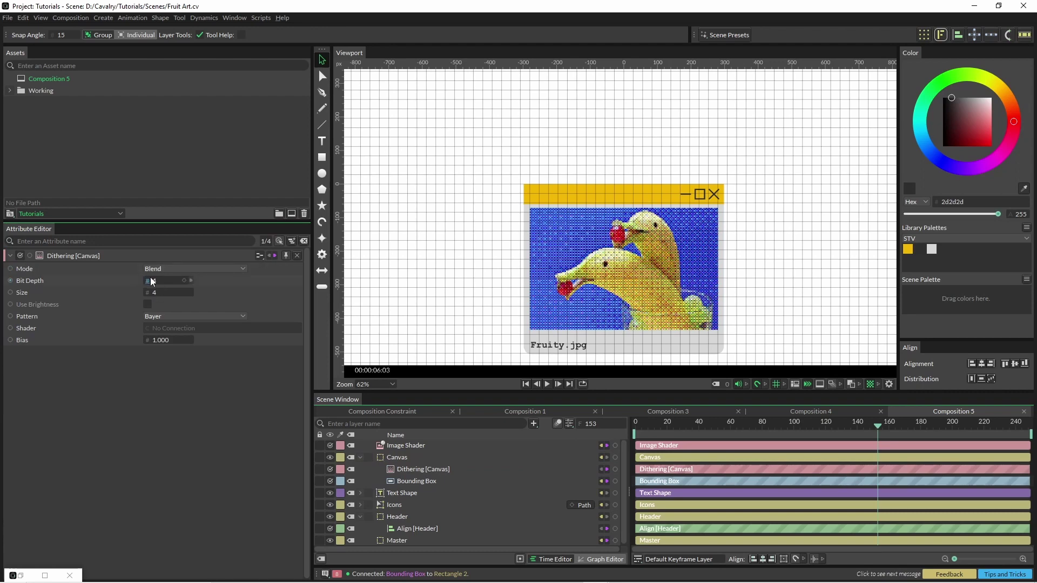
drag(162, 282, 184, 282)
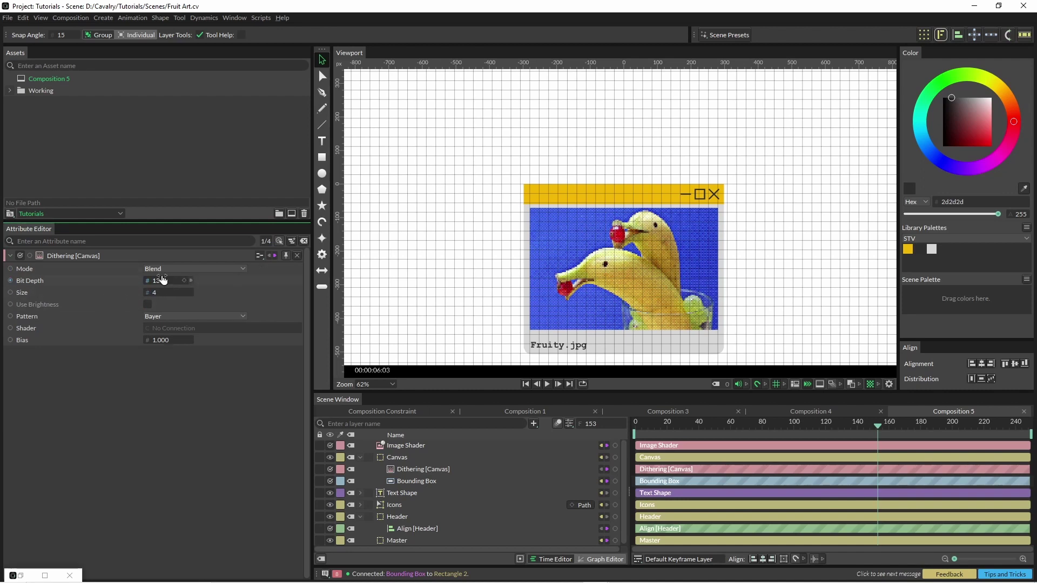
mouse_move(148, 281)
mouse_down()
mouse_move(120, 281)
mouse_move(147, 281)
mouse_up()
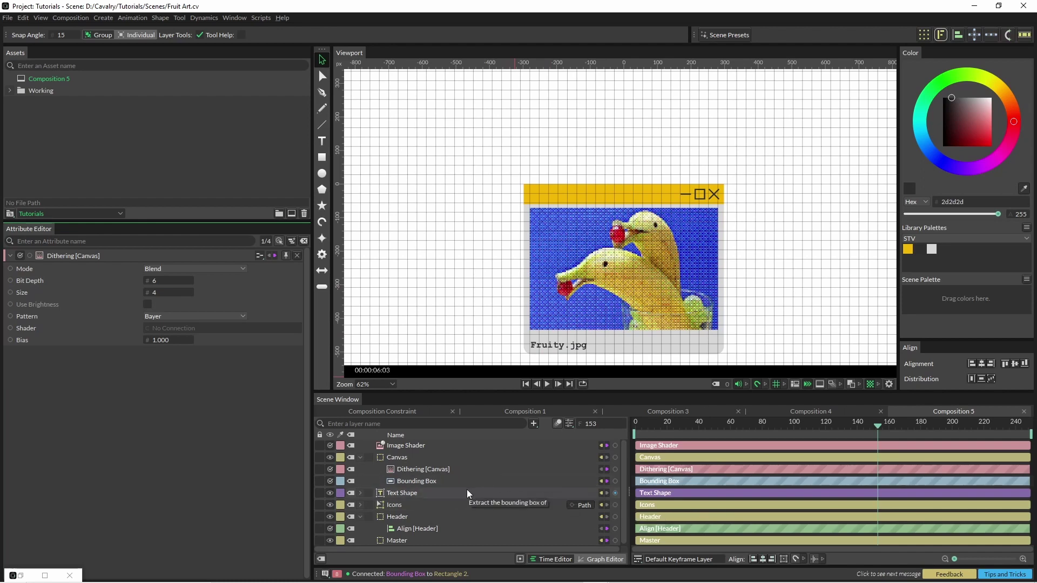
Vary the Master rectangle's height to test how the image fills the Canvas.
click(396, 538)
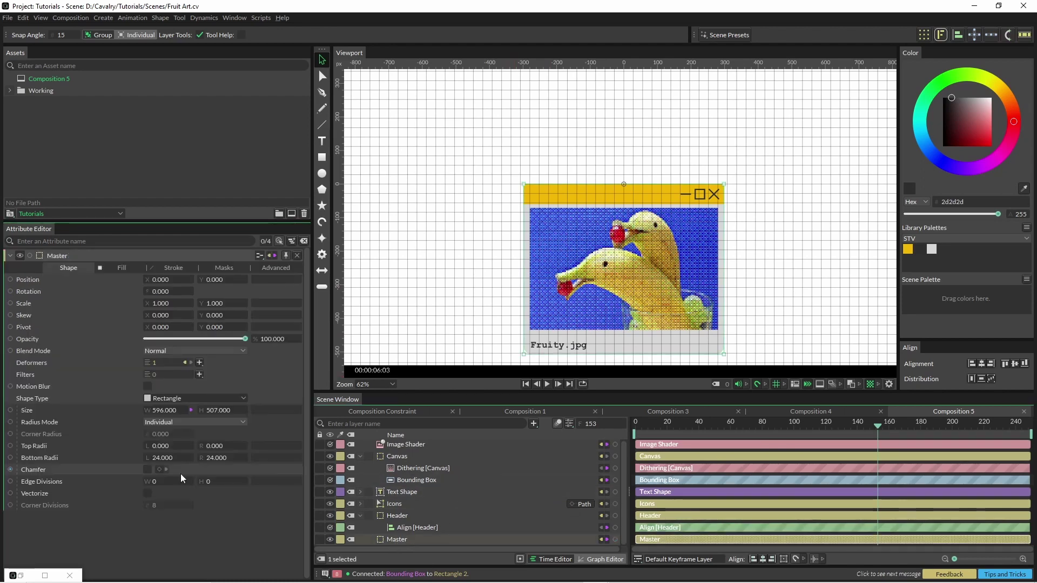
drag(215, 411, 381, 411)
drag(281, 411, 242, 410)
Set both Tiling X and Tiling Y of the Image Shader to Decal.
click(422, 444)
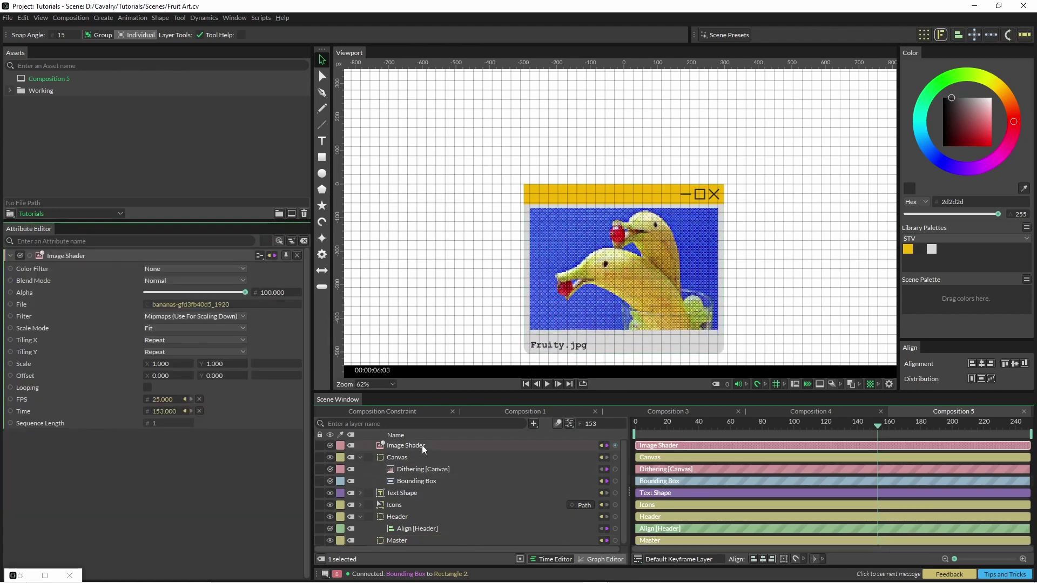
key(ctrl+z)
click(171, 350)
click(163, 388)
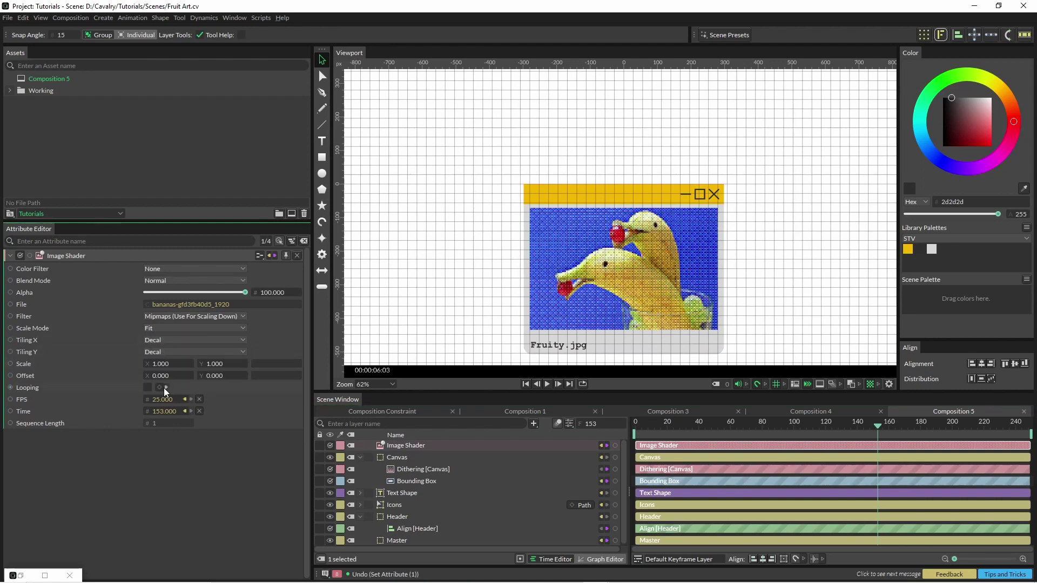
Adjust the Master rectangle's height to 509 to test the image tiling.
click(396, 540)
mouse_move(223, 411)
mouse_down()
mouse_move(116, 411)
mouse_move(268, 411)
mouse_move(154, 410)
mouse_move(243, 409)
mouse_move(211, 410)
mouse_up()
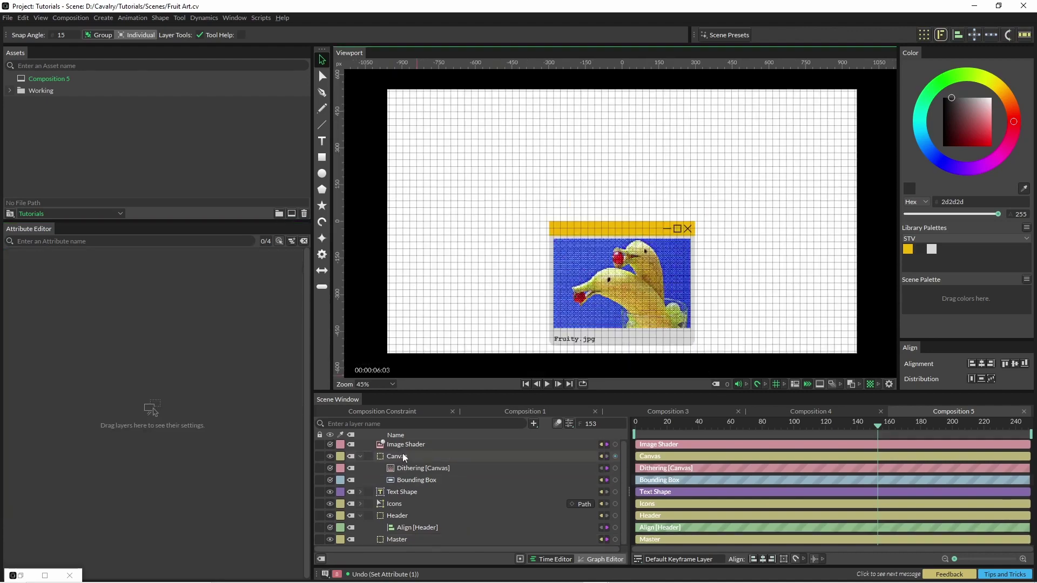
click(403, 453)
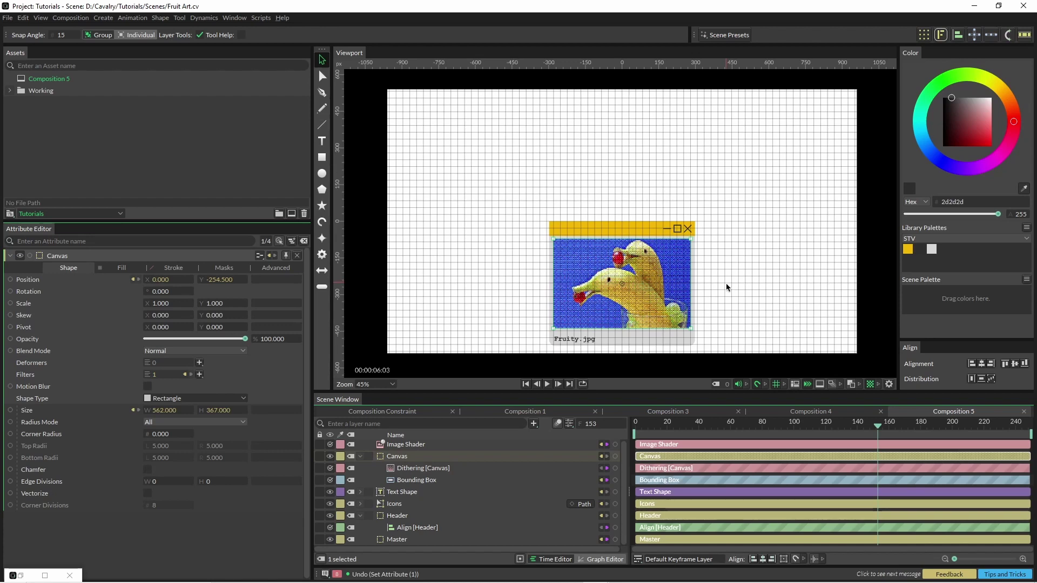
Group all layers of the window graphic into a group named Banana Dolphins.
click(747, 317)
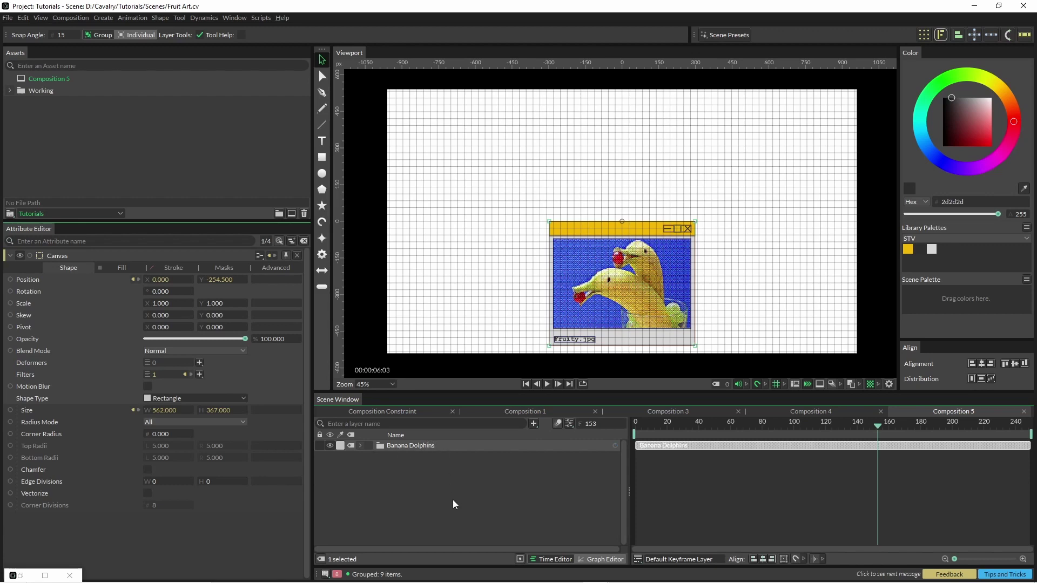
click(384, 445)
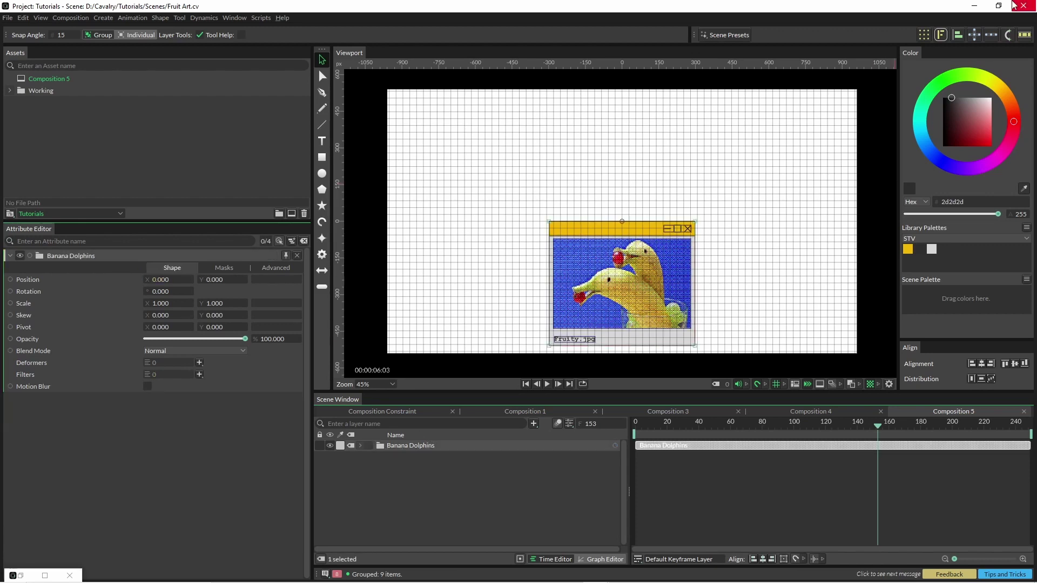
Create a Duplicator from the Banana Dolphins group and set its Distribution to Random.
click(924, 35)
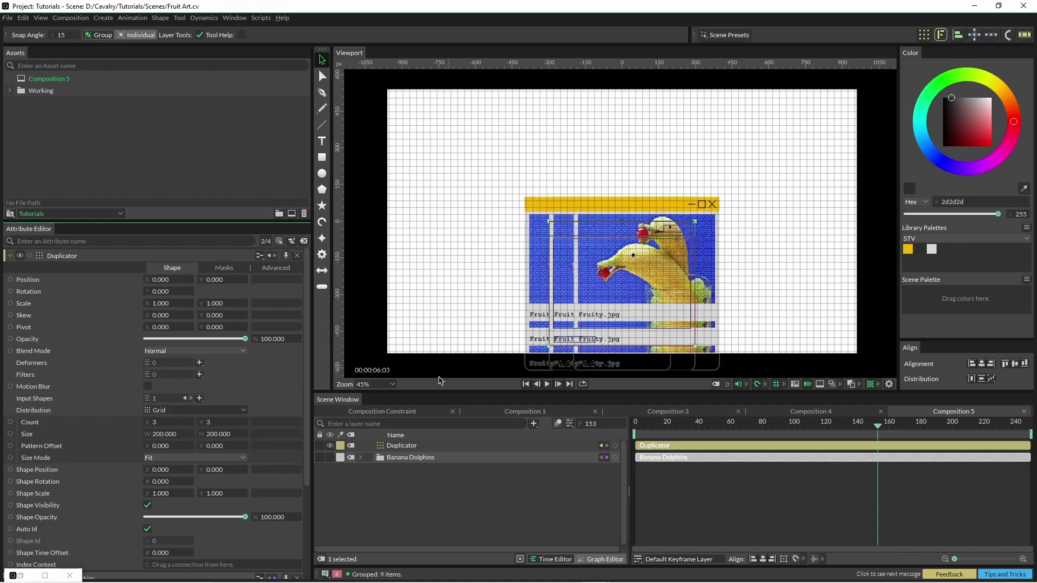
click(403, 446)
click(181, 410)
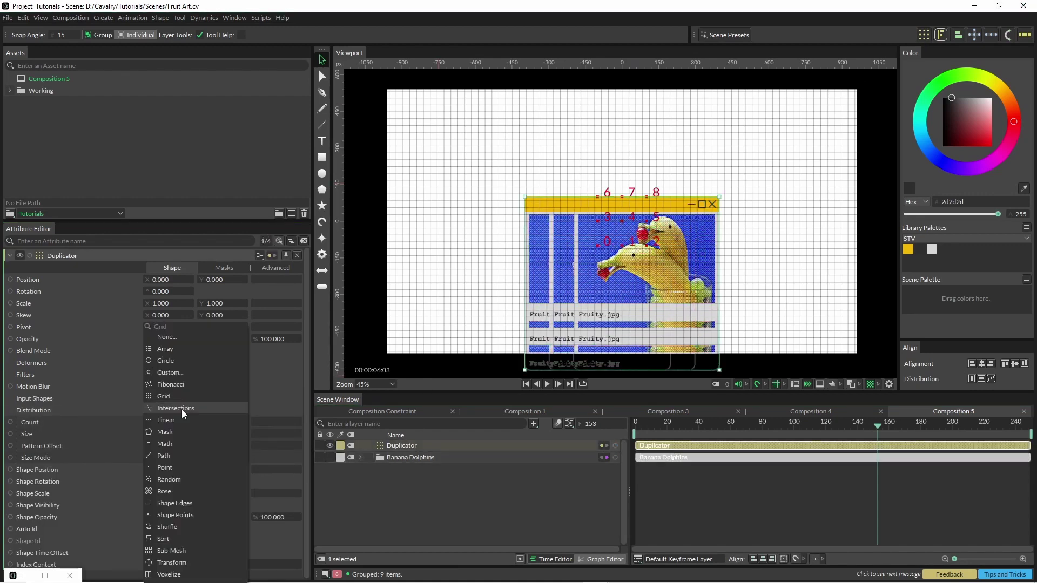
click(182, 478)
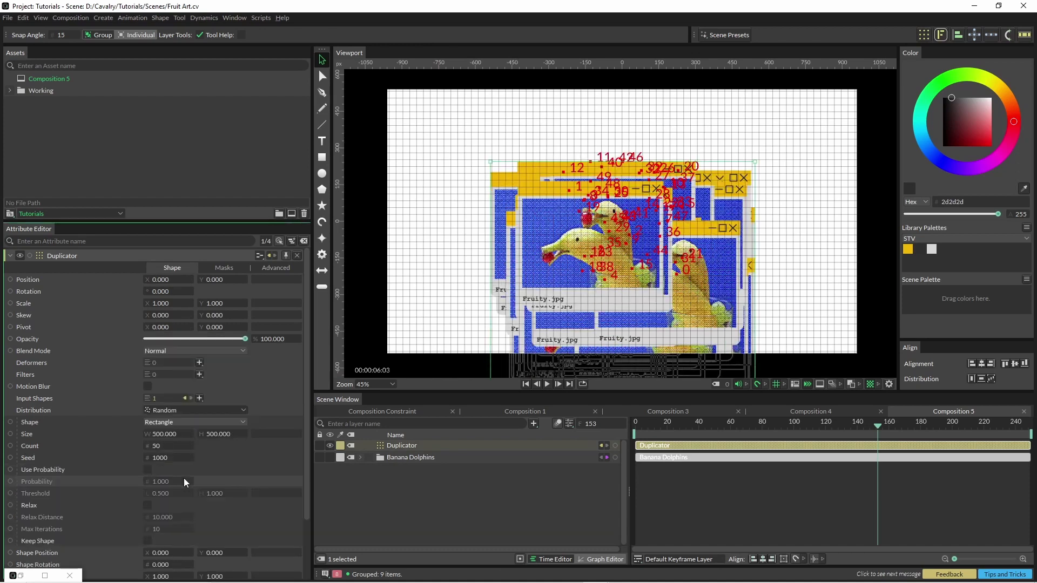
Set the Duplicator's Count to 1 and its Seed to 1001.
drag(162, 446, 205, 434)
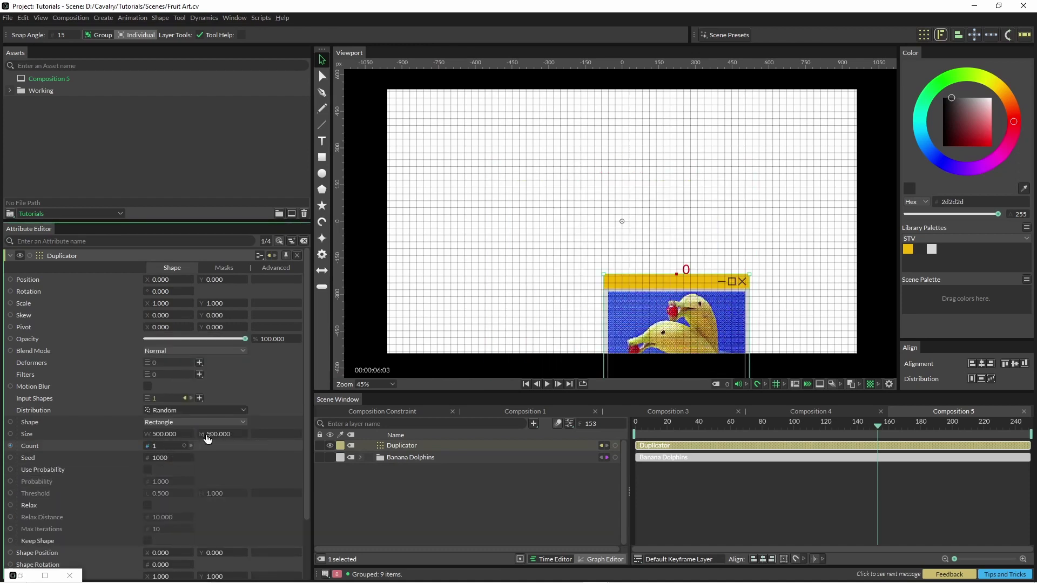
click(173, 458)
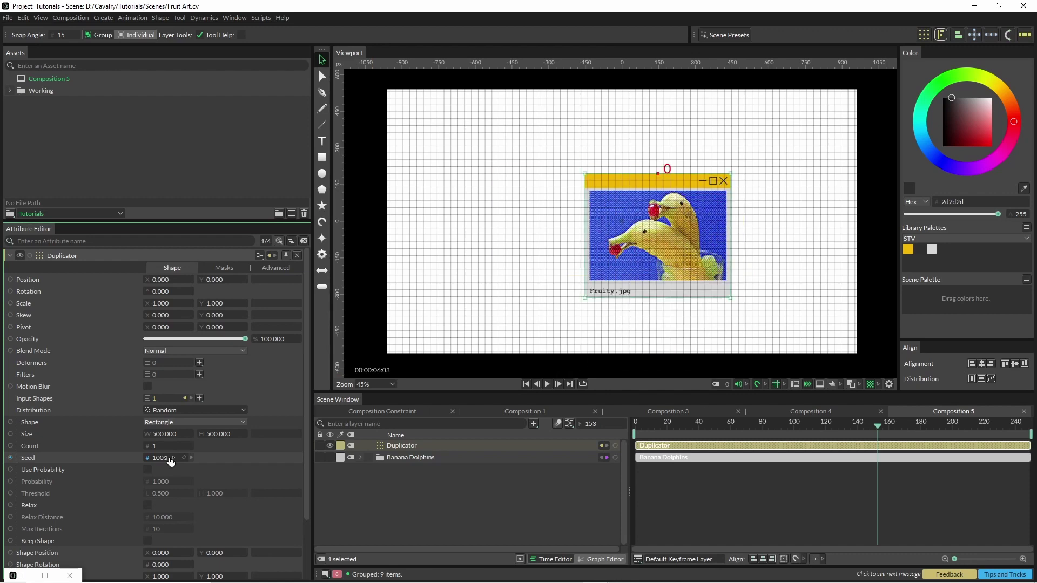
Keyframe the Duplicator's Count from 1 at frame 0 to 24 at frame 223.
drag(684, 421, 599, 431)
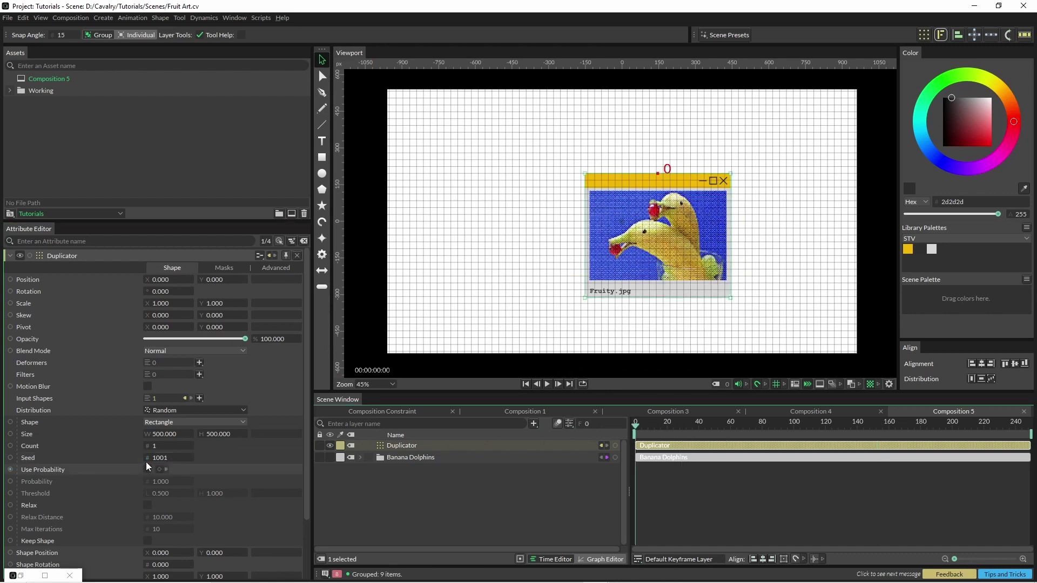
click(184, 447)
drag(761, 428, 989, 427)
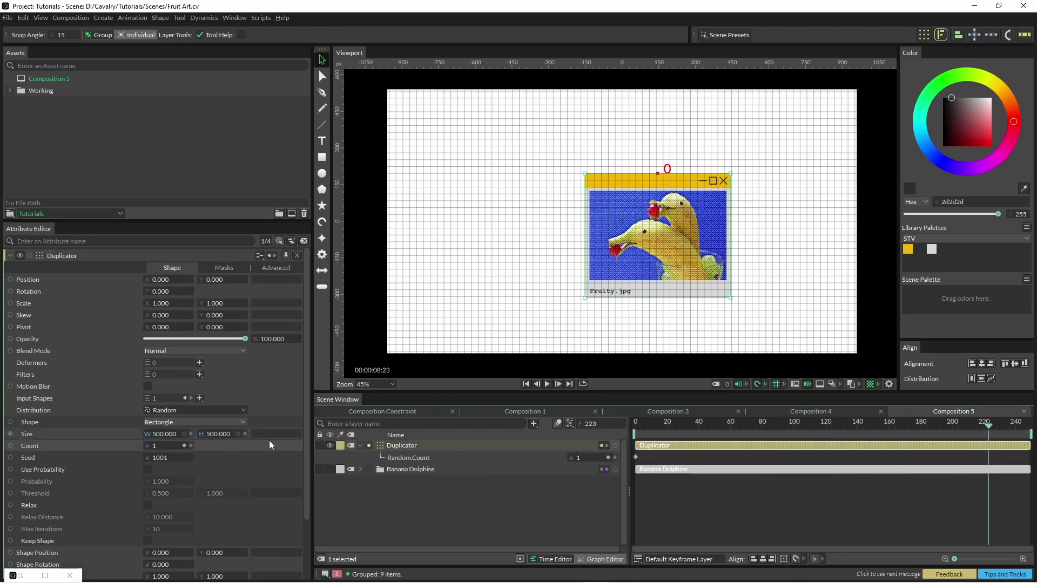
drag(165, 447, 164, 448)
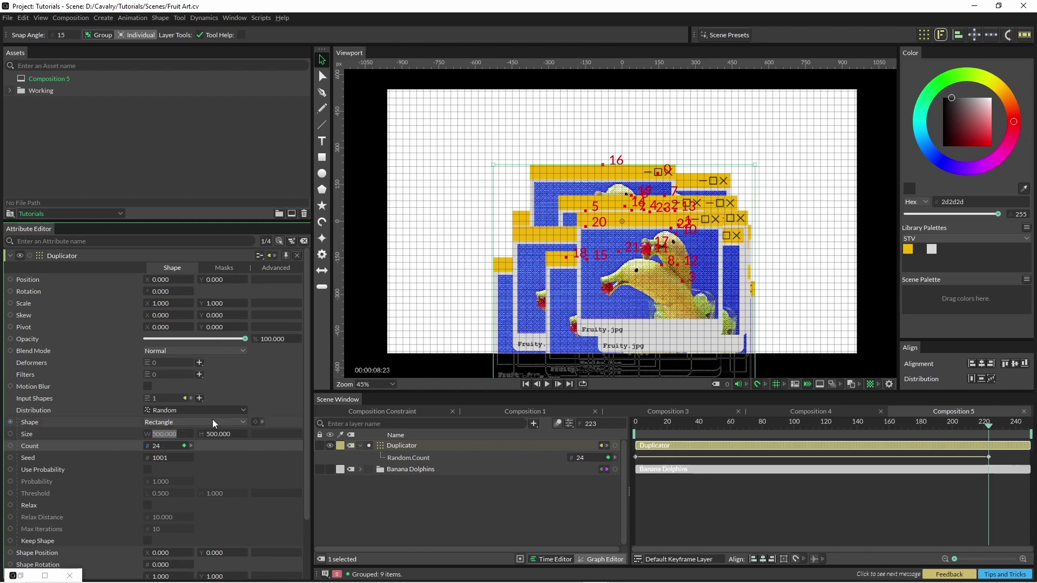
Set the Duplicator's random distribution size to 1920 by 1080 and play the animation from frame 0.
text(1920)
key(Tab)
text(1080)
key(Return)
drag(944, 428, 618, 444)
key(space)
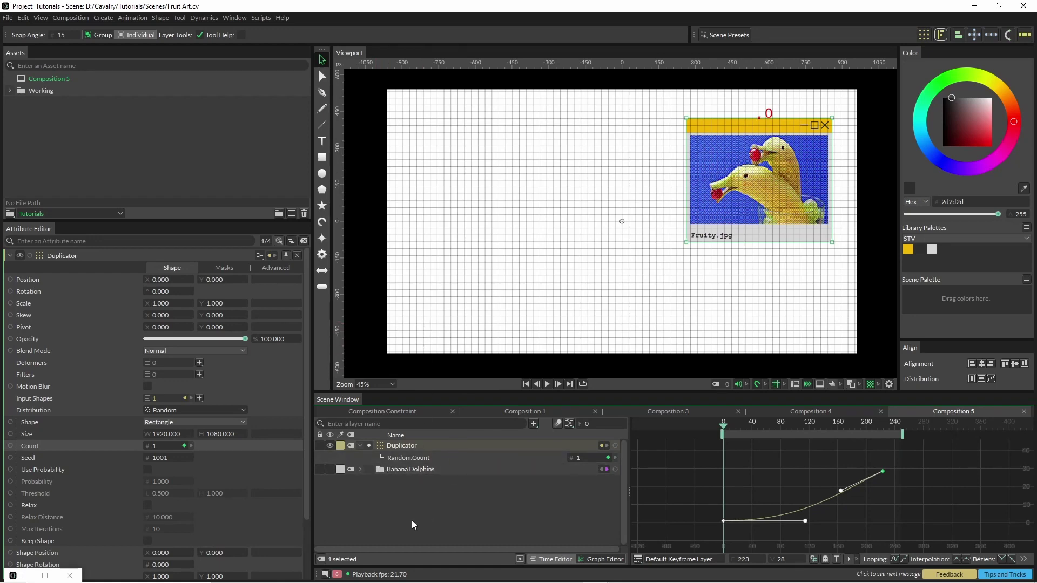
Add a Background Shape and send it behind all other layers.
key(ctrl+y)
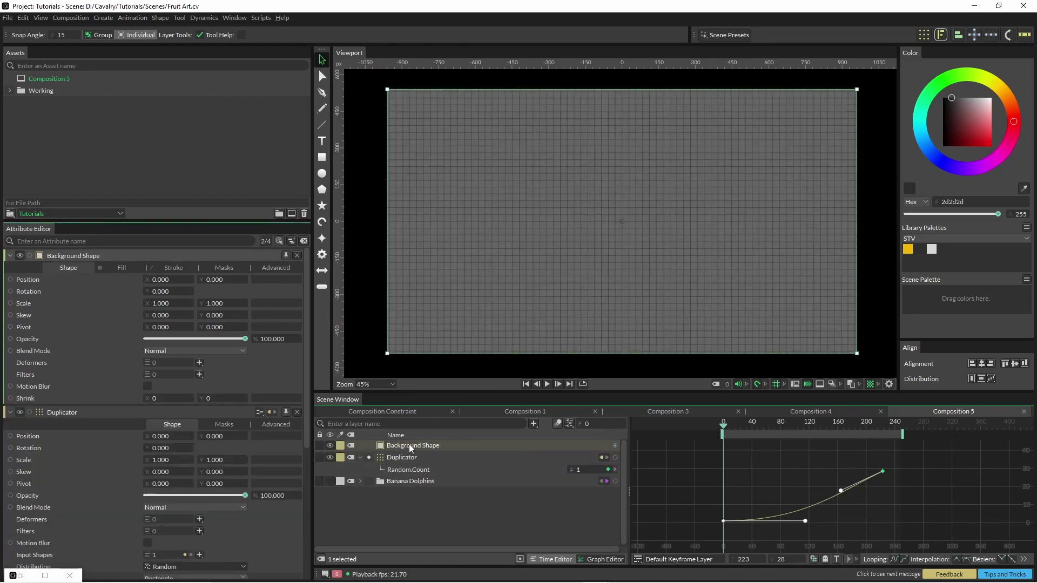
key(ctrl+shift+bracketleft)
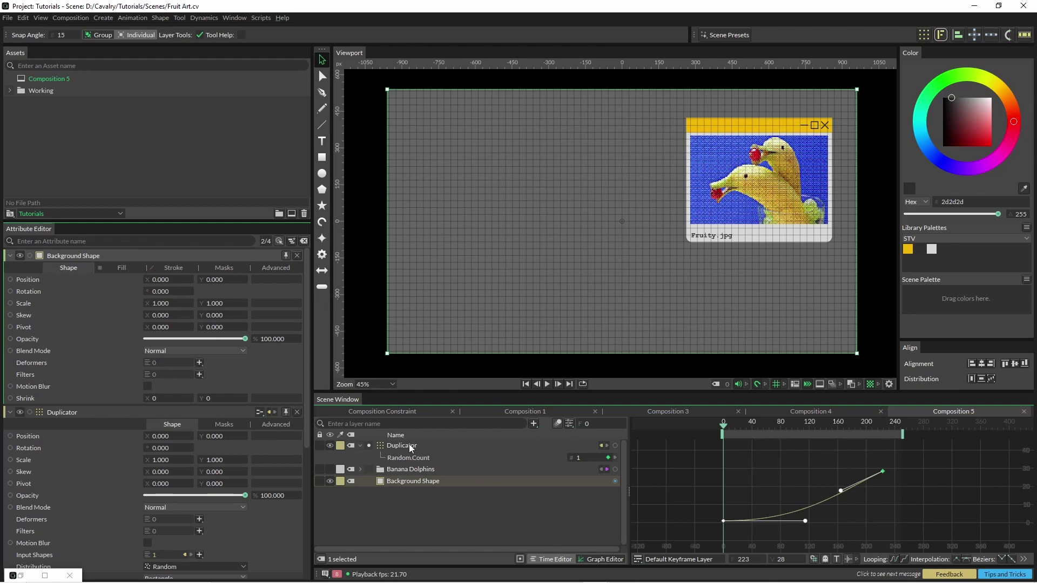
Set the Background Shape's fill colour to fuchsia, hex e808e2.
click(988, 171)
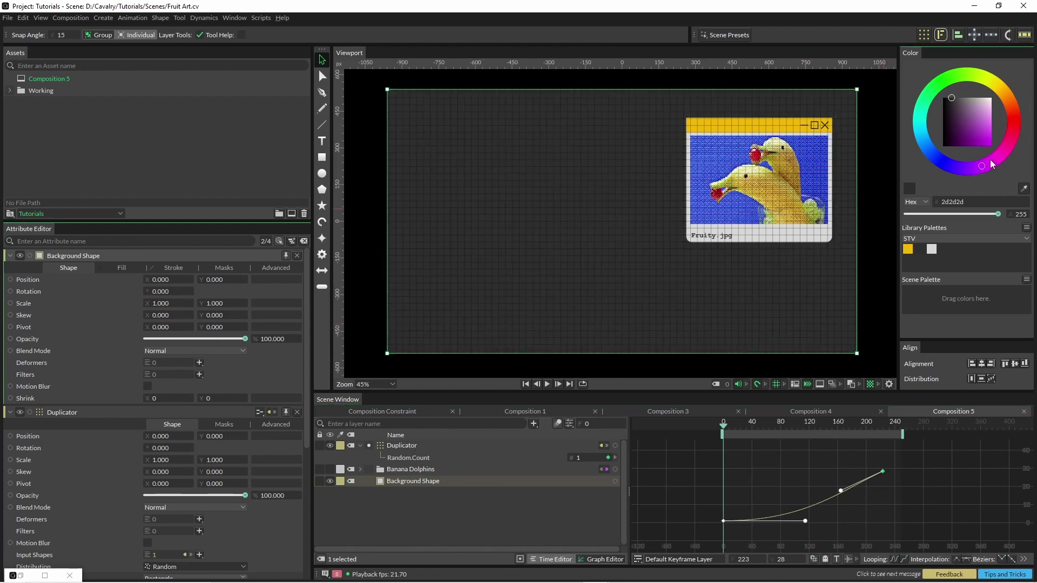
drag(990, 161, 991, 161)
drag(989, 122, 988, 145)
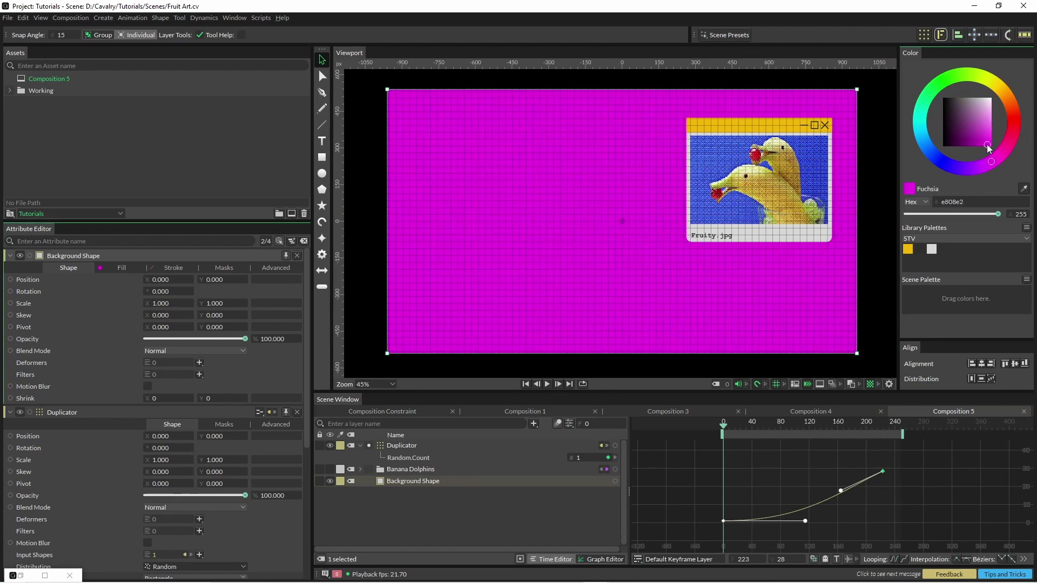
Add a Dithering filter with Bit Depth 36 and Size 4 to the Background Shape, and preview the animation.
click(396, 484)
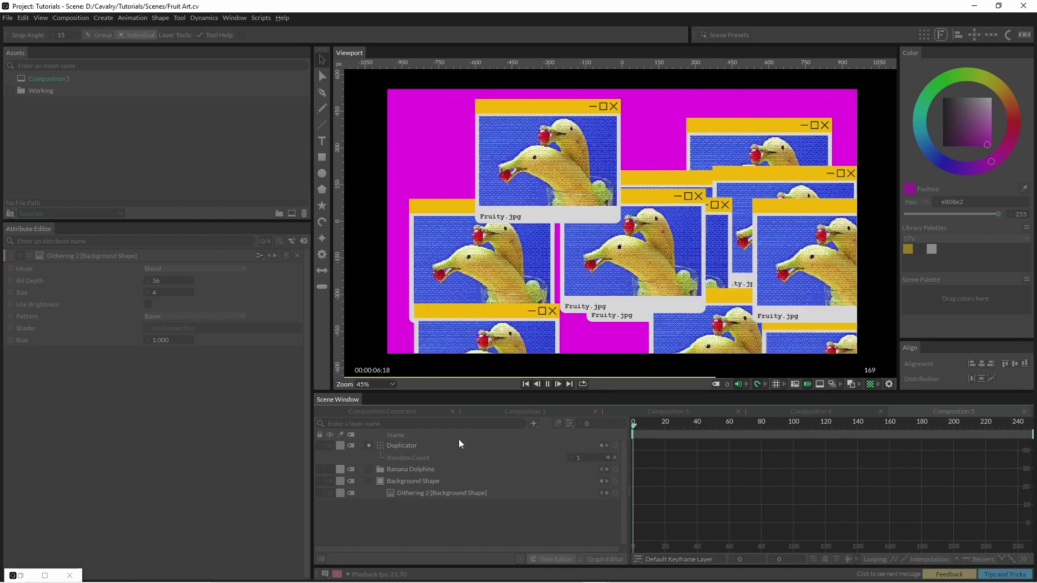
key(space)
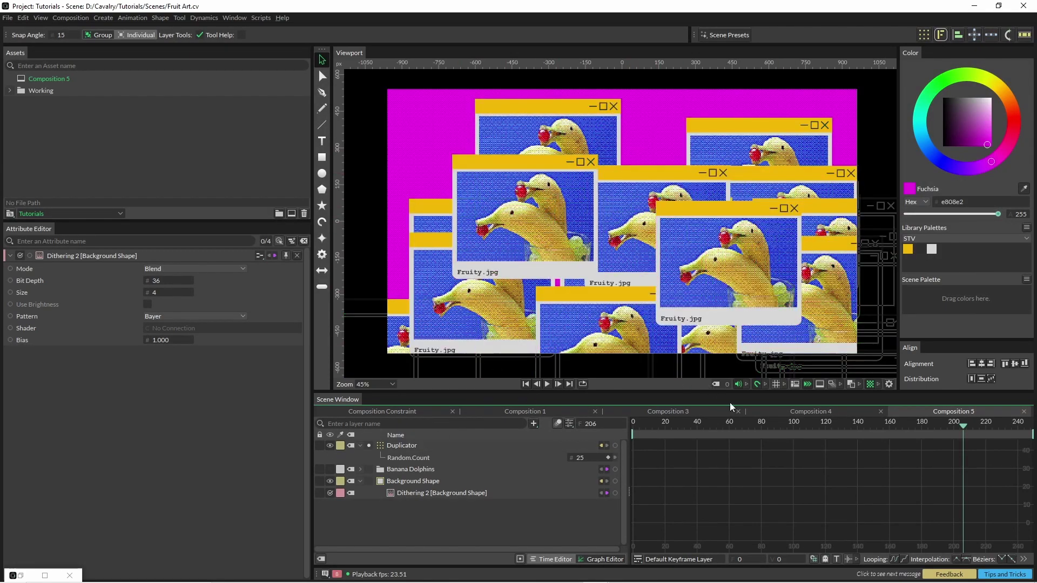
drag(788, 425, 613, 432)
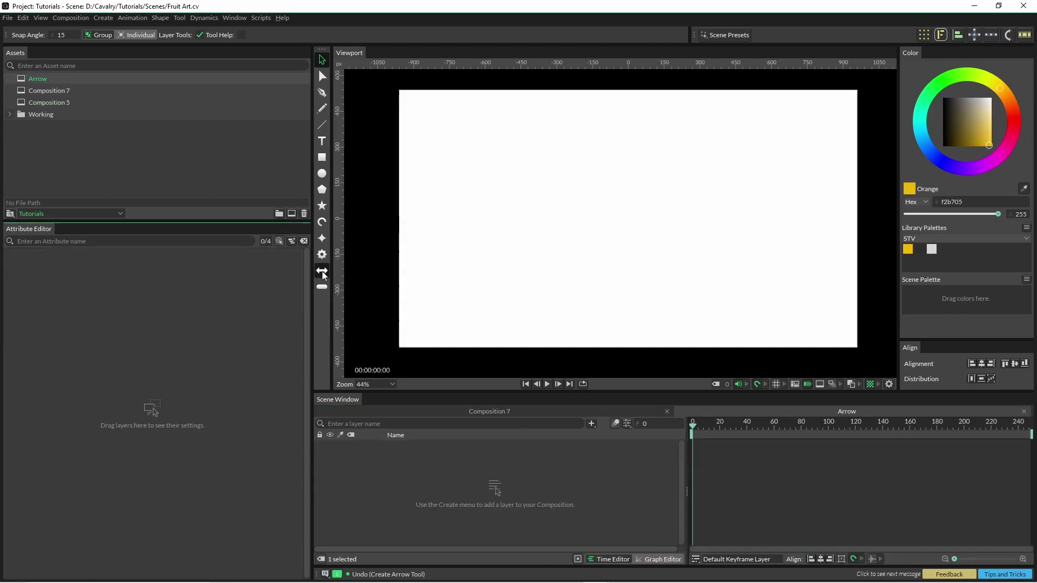
Create an Arrow Shape with Body Length 110, Body Width 45, End Length 148 and Arrow Length 18.
double_click(323, 270)
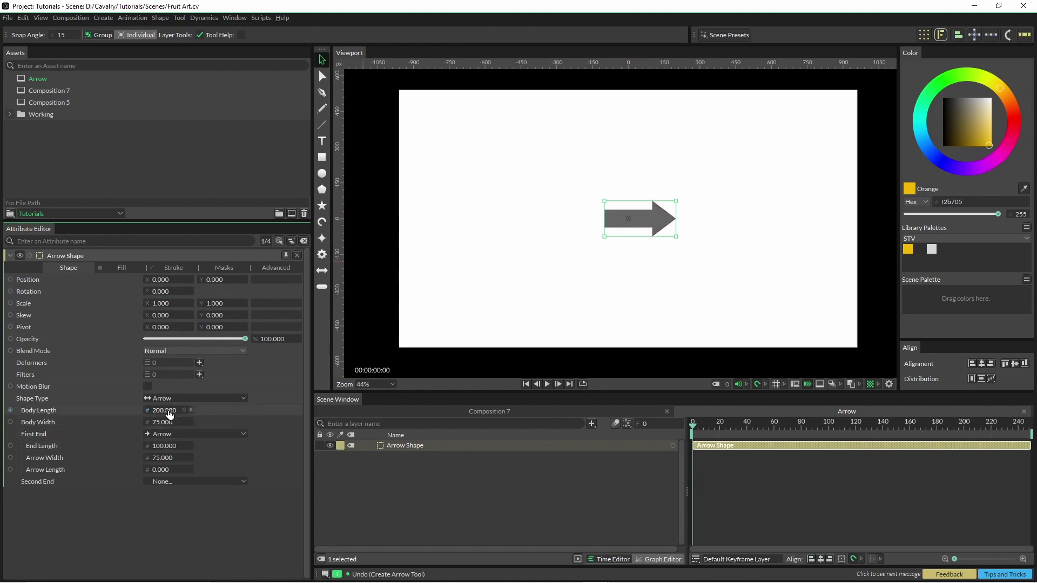
drag(167, 413, 168, 468)
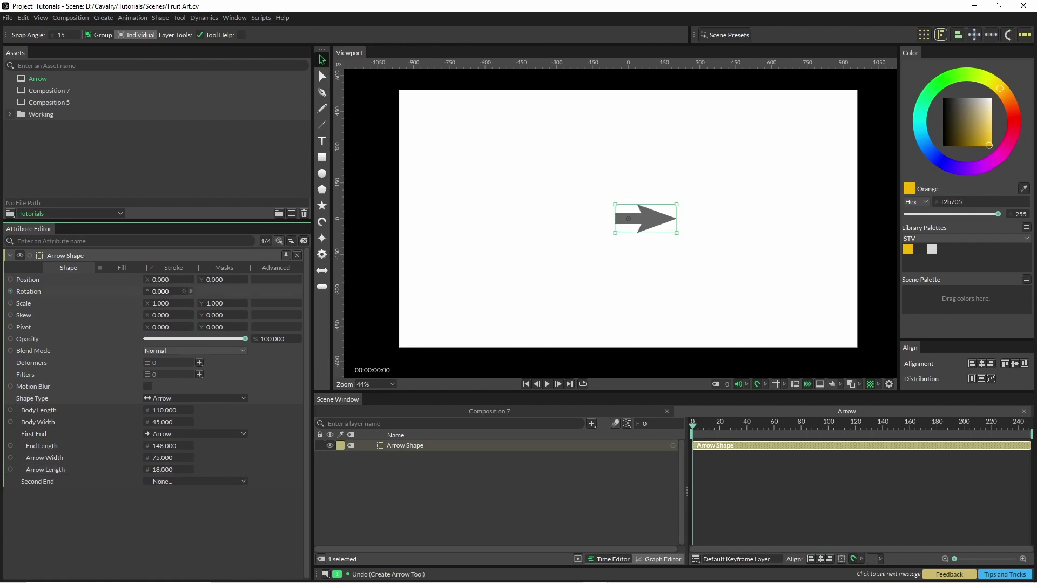
Rotate the Arrow Shape to 112 degrees and set its X Pivot to 197, at the arrow's tip.
drag(163, 292, 219, 291)
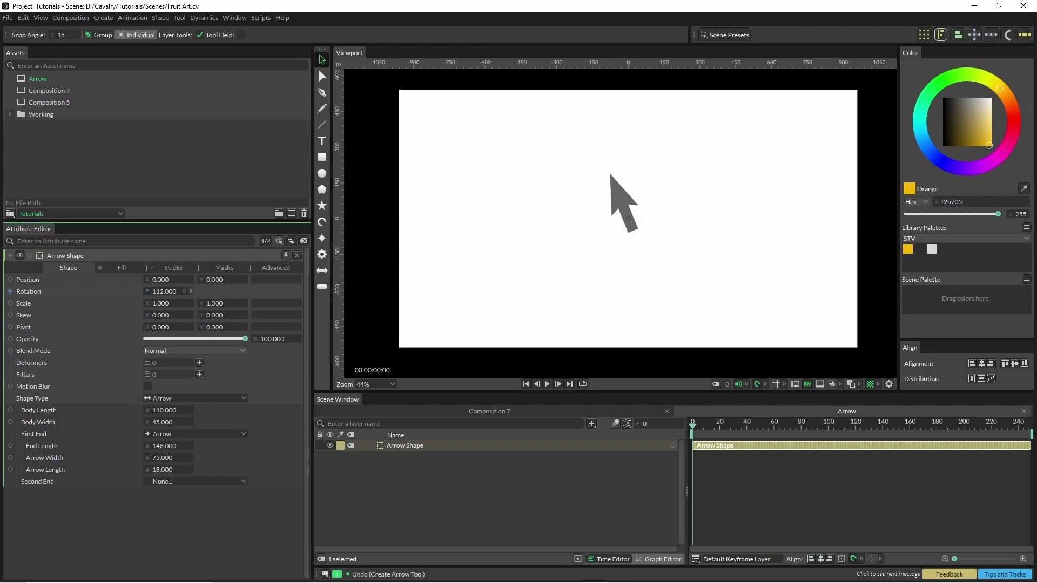
drag(167, 327, 260, 327)
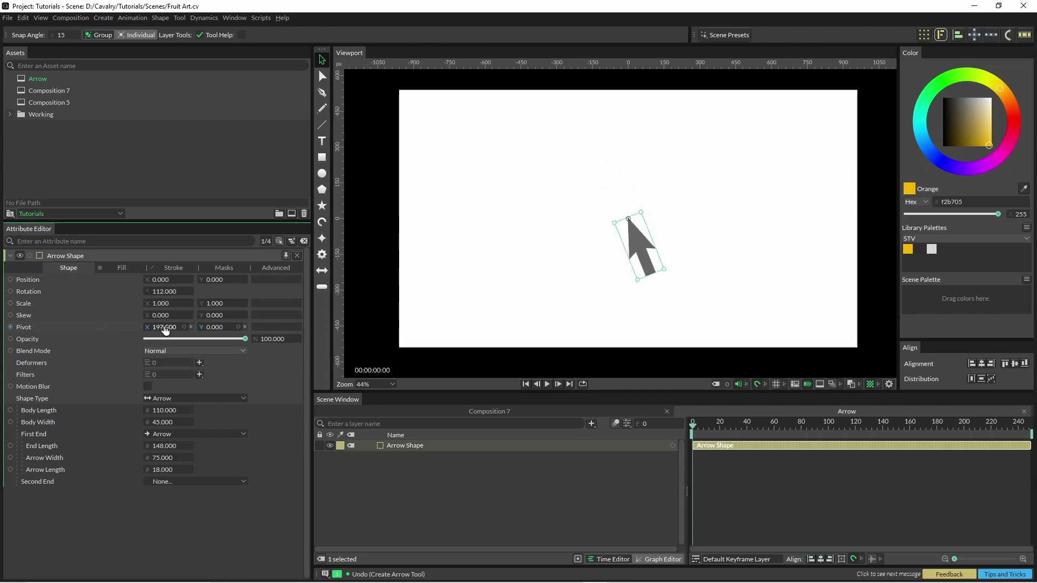
drag(165, 330, 168, 330)
Set the Arrow Shape's Arrow Length to 32 and Body Width to 46, and freeze its transform.
drag(162, 470, 170, 469)
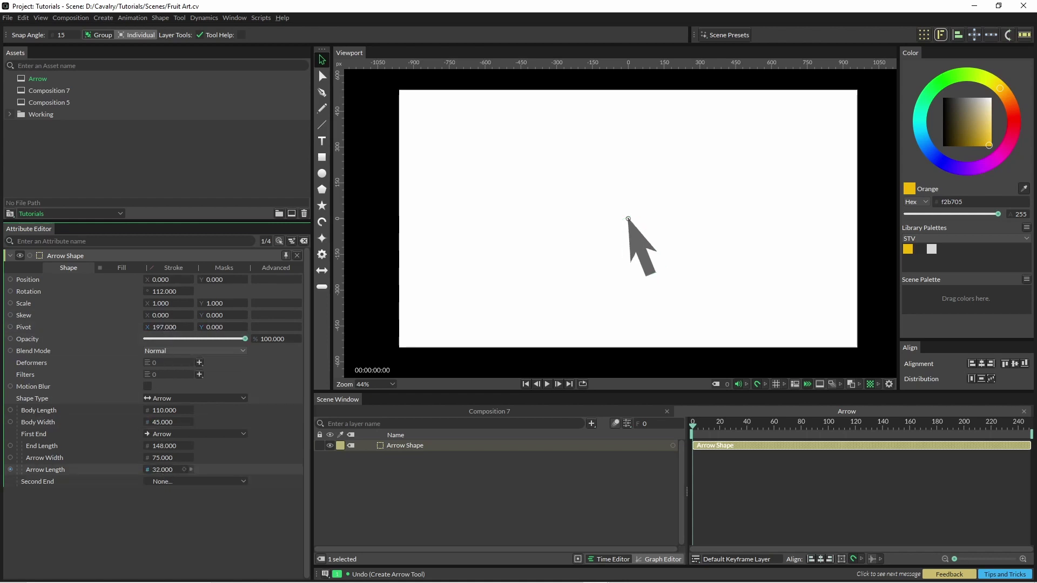
drag(163, 422, 159, 421)
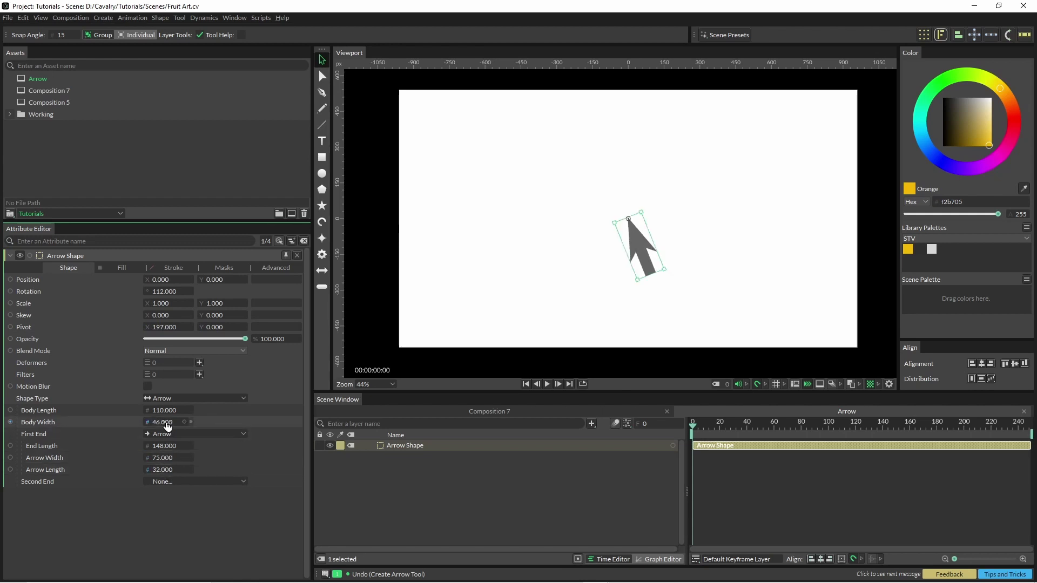
click(159, 18)
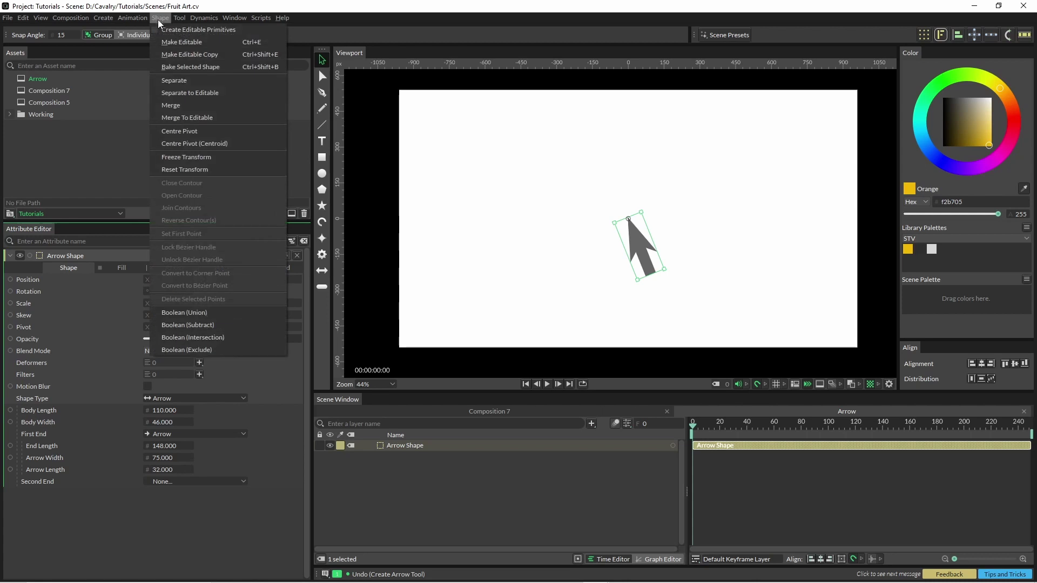
click(189, 160)
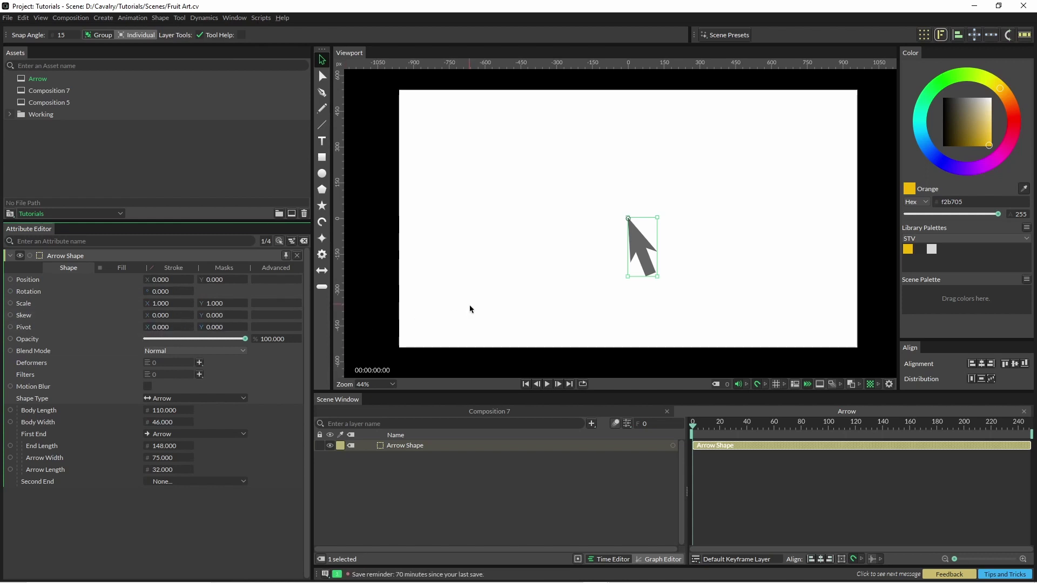
Set the Arrow Shape's fill colour to black, hex 000000.
click(404, 445)
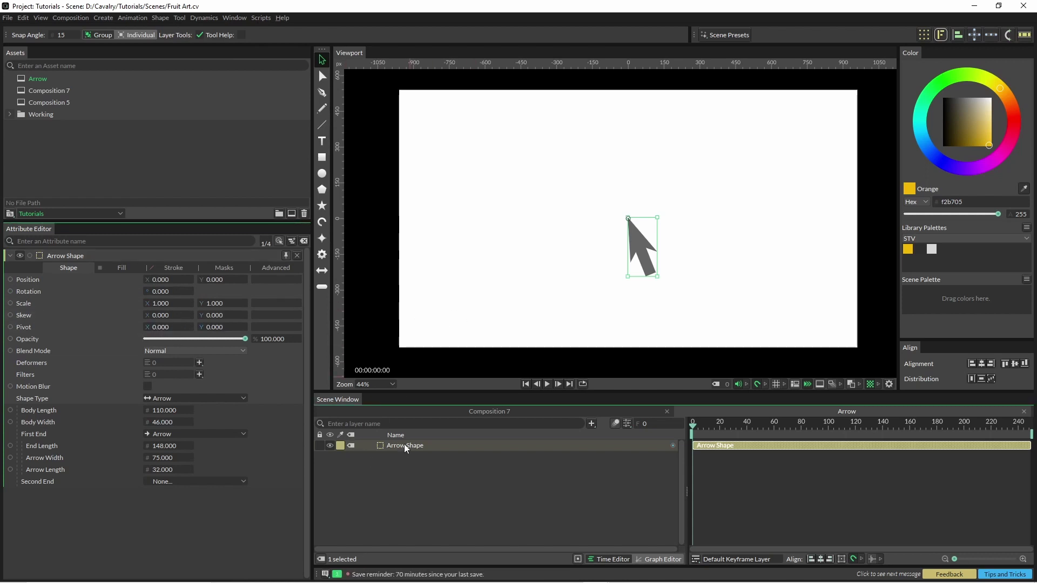
click(125, 267)
click(157, 291)
drag(162, 178, 131, 228)
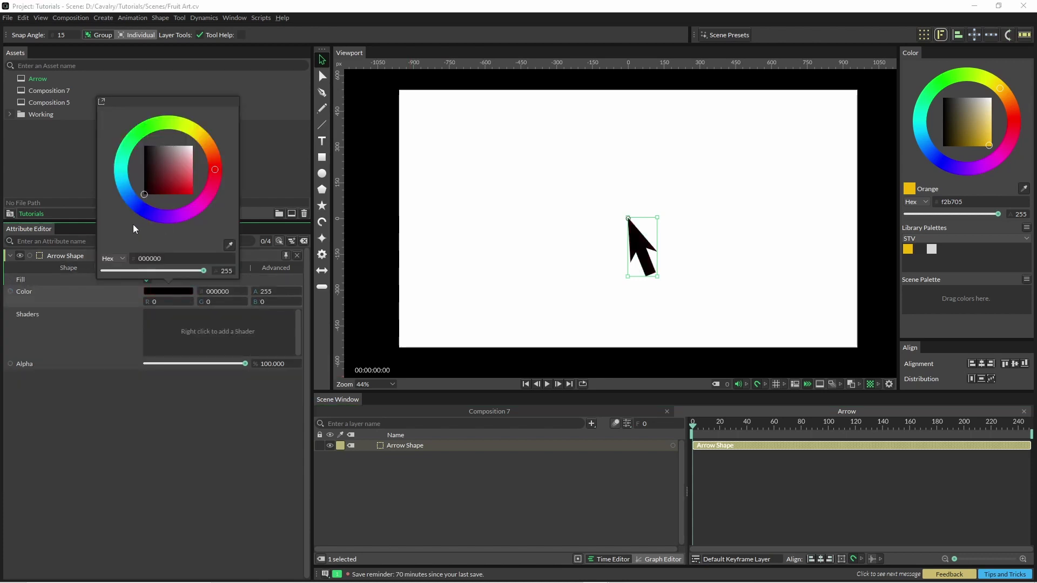
click(180, 343)
Enable the Arrow Shape's stroke and set its colour to white, hex ffffff.
click(183, 268)
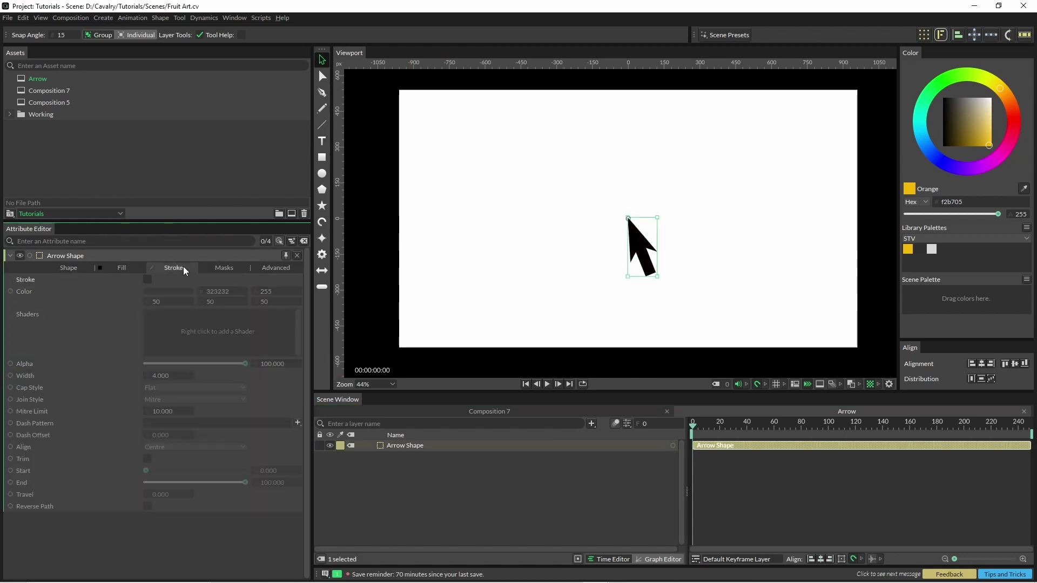
click(148, 280)
click(165, 291)
drag(181, 169, 229, 135)
click(121, 326)
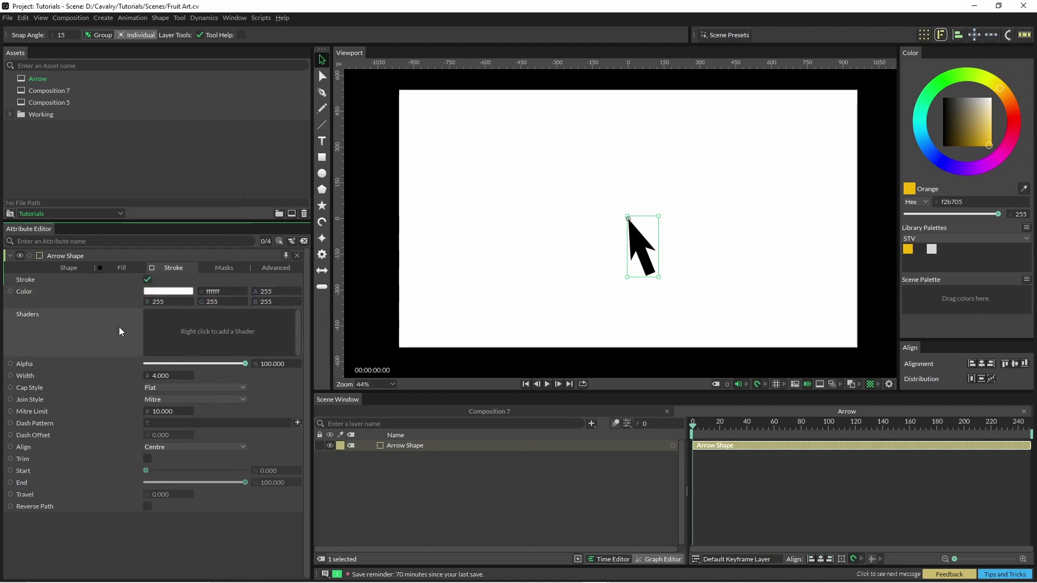
Add a Background Shape to the Arrow composition and send it behind the arrow.
key(ctrl+y)
key(ctrl+bracketleft)
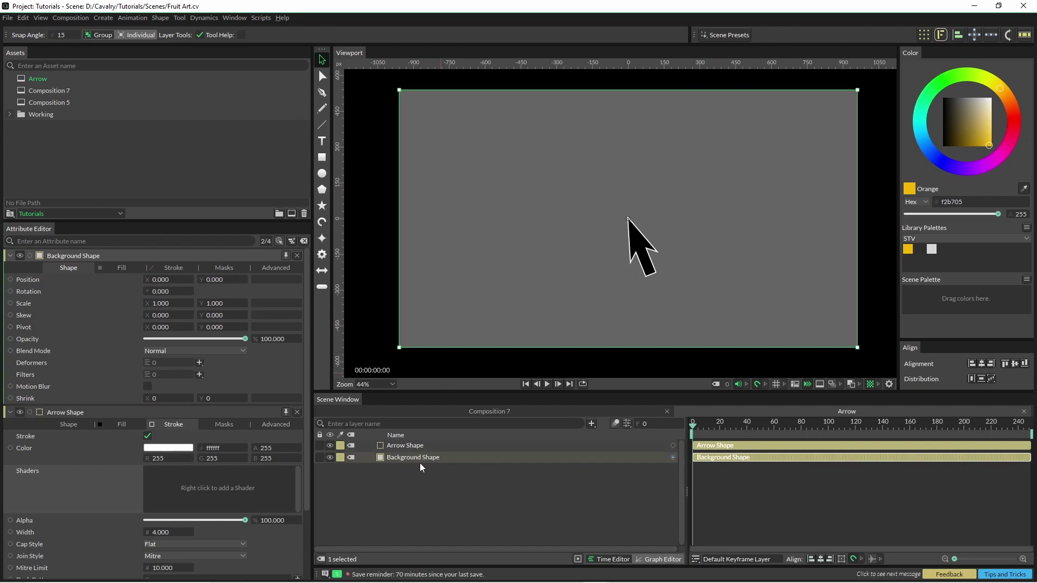
Add a Pixelate filter to the Arrow Shape and set its Pixel Size to 7.
double_click(381, 446)
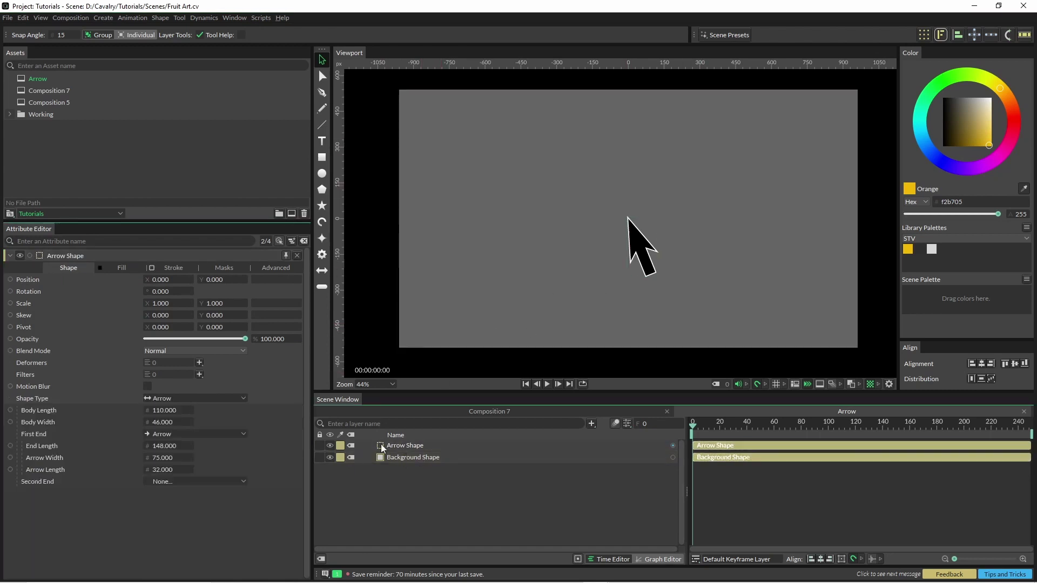
click(199, 375)
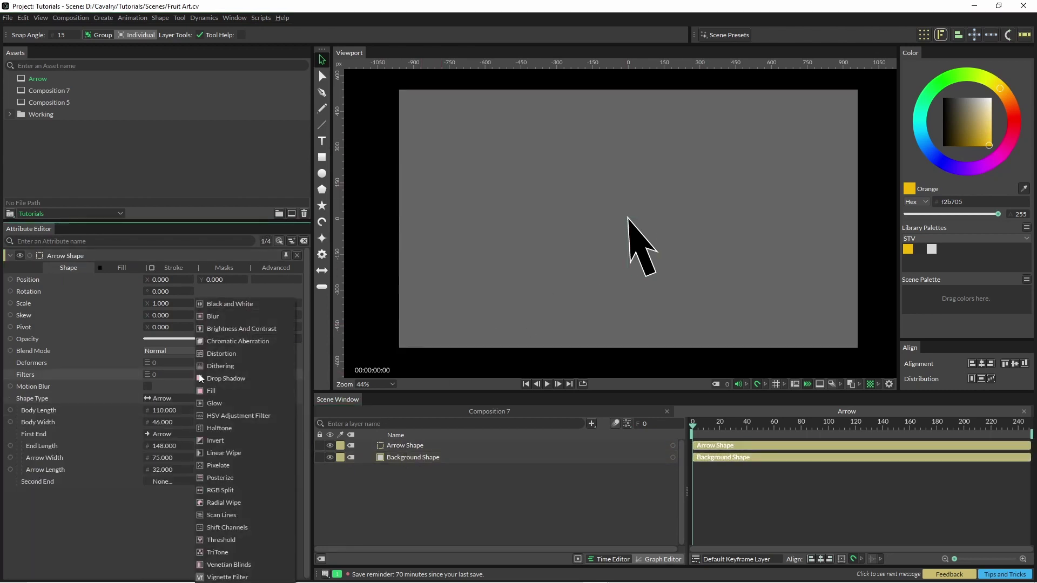
click(222, 465)
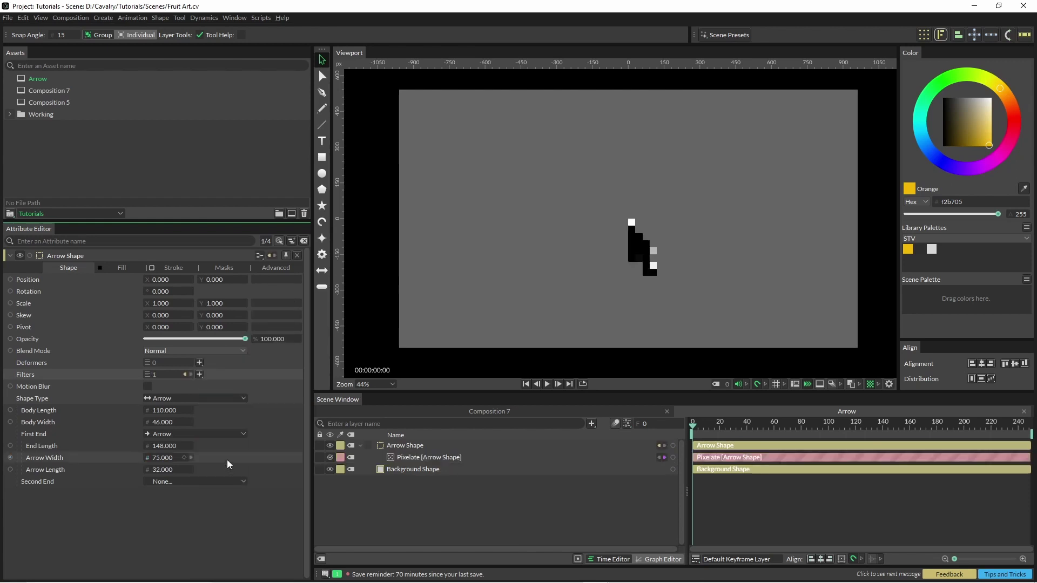
click(378, 457)
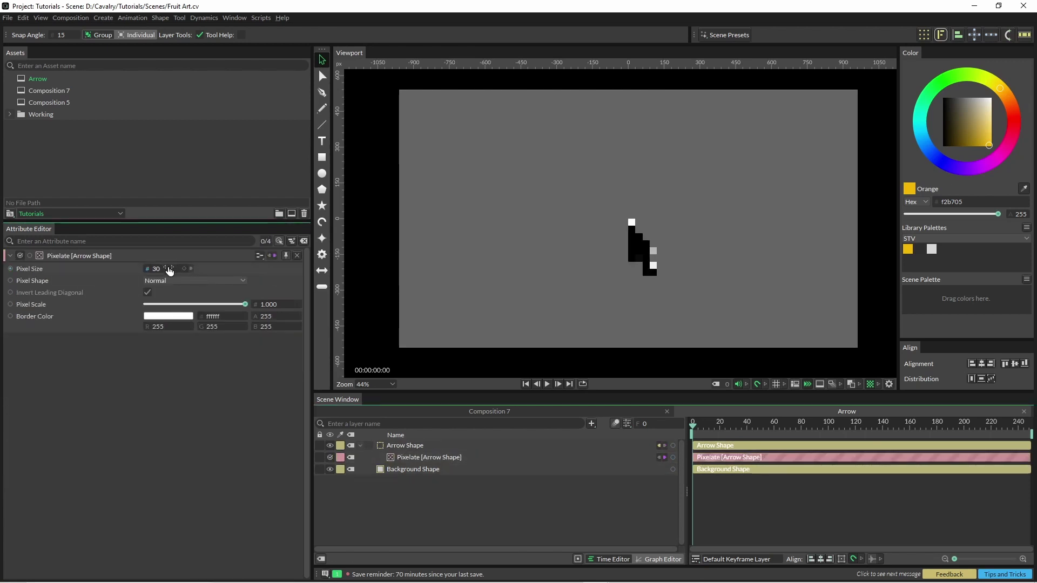
drag(146, 269, 136, 269)
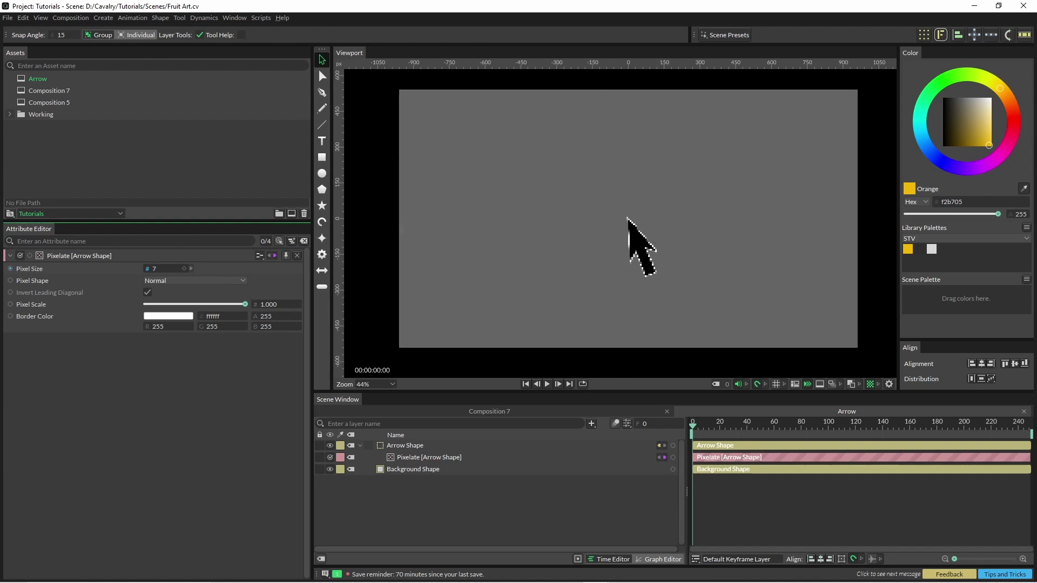
Open the stroke settings of the Arrow Shape.
click(403, 459)
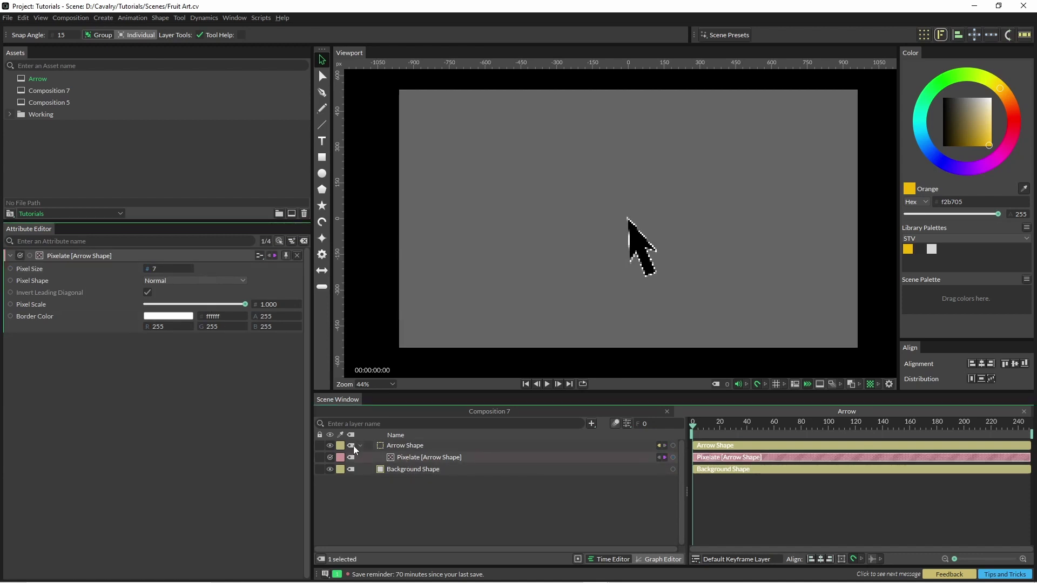
click(400, 445)
click(179, 268)
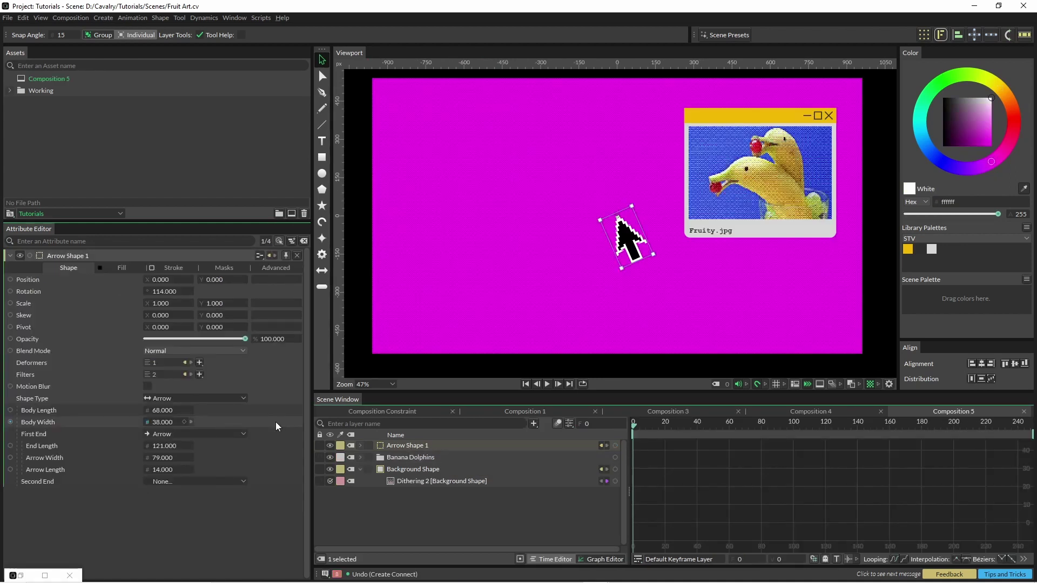
Keyframe Arrow Shape 1's Position at frame 0, record its movement live in an enlarged viewport, and replay it.
click(184, 279)
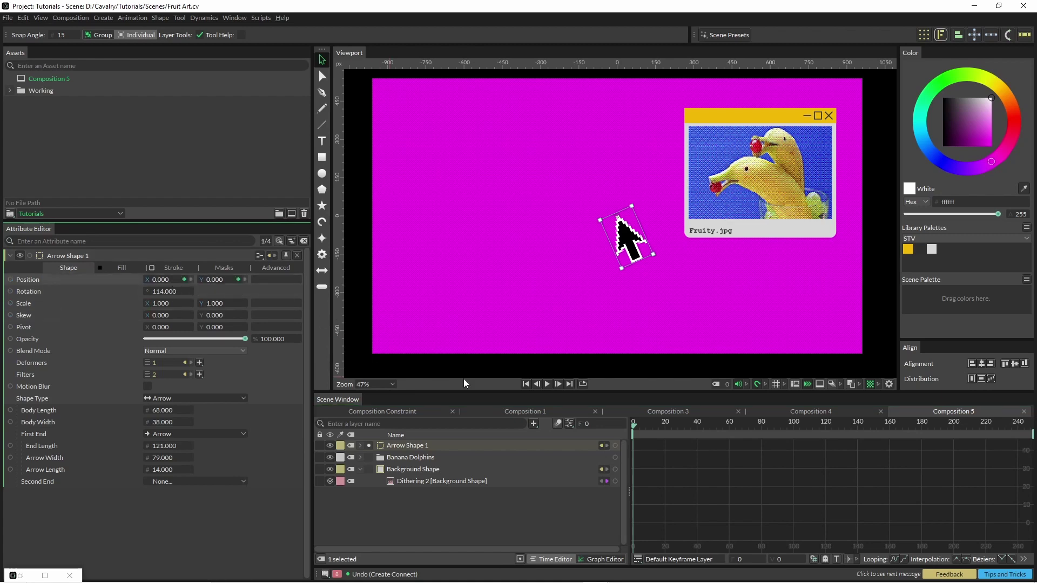
click(498, 294)
key(grave)
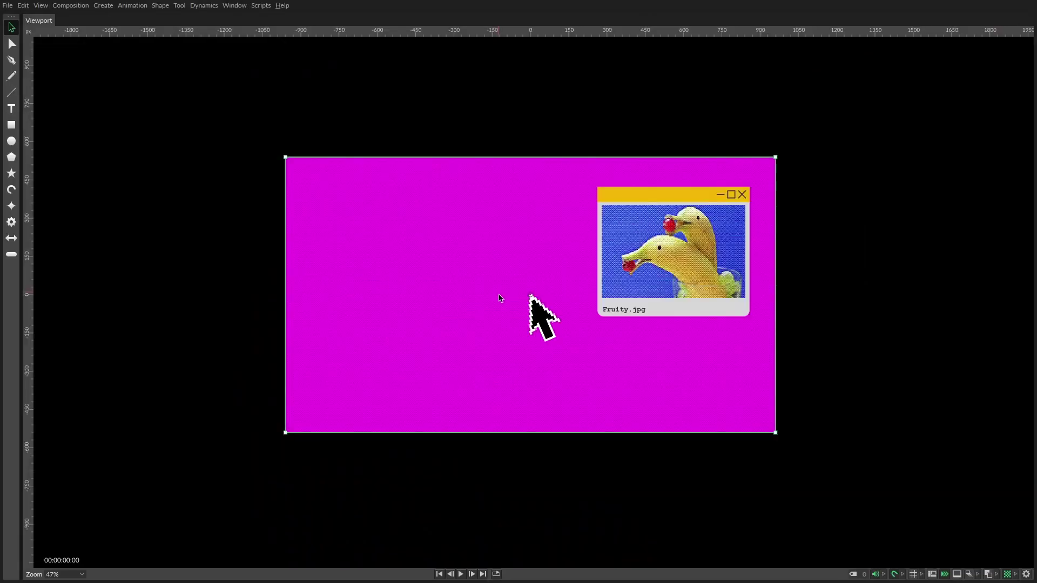
key(f)
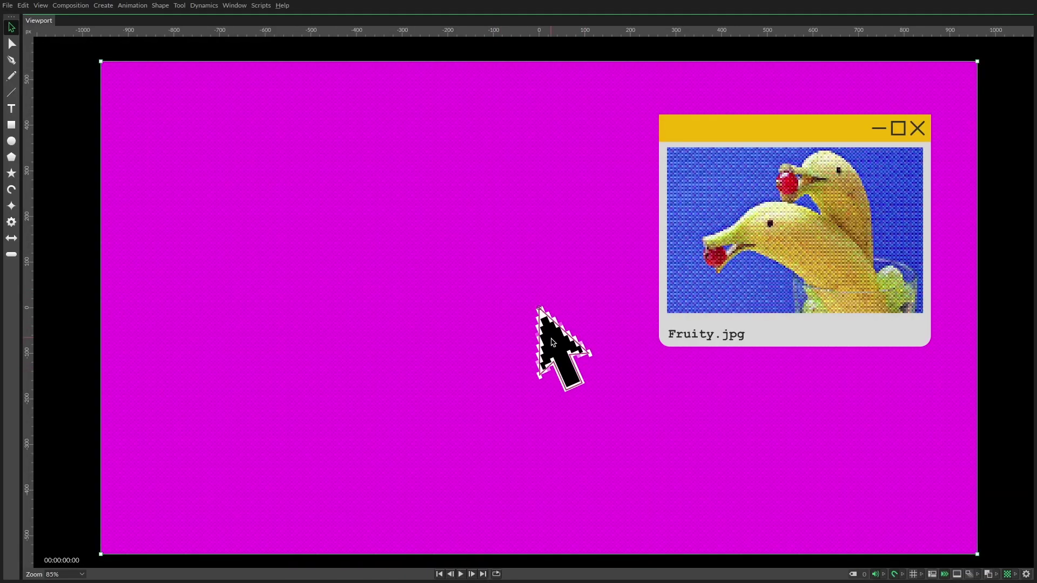
key(space)
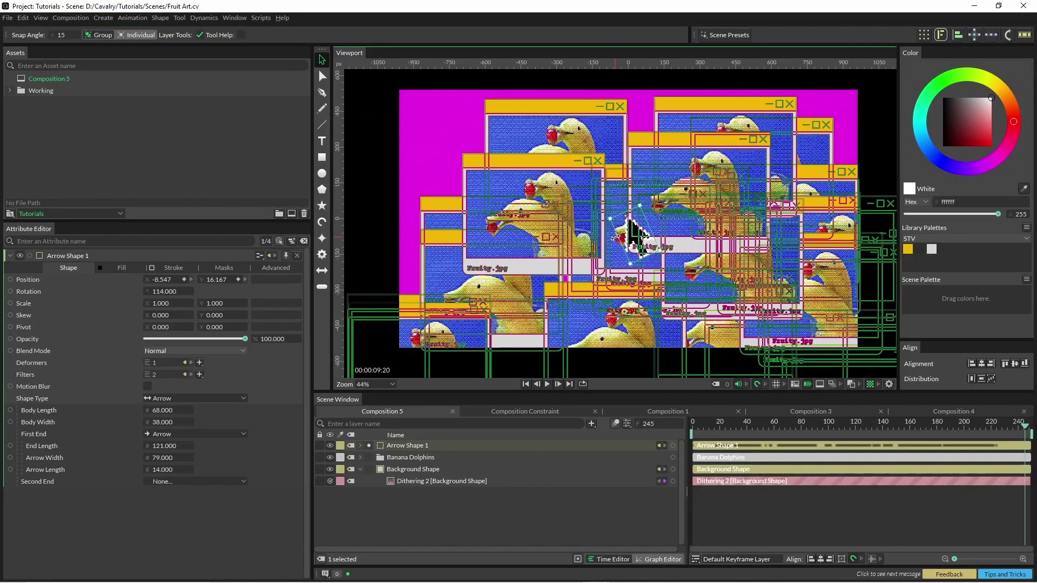
click(694, 426)
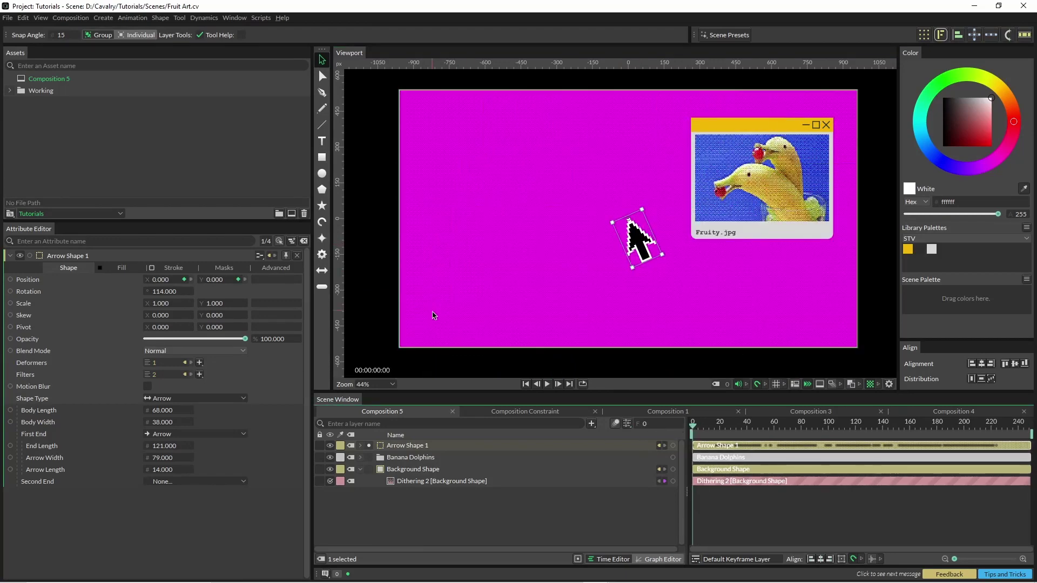
key(space)
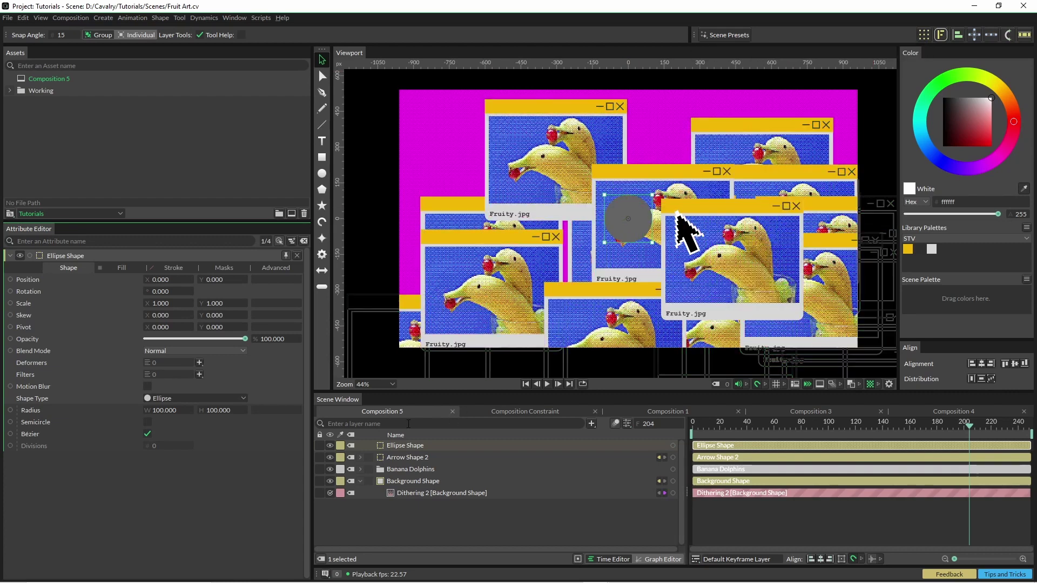
Keyframe the Ellipse Shape's Position at frame 0 and record its movement live during playback.
click(185, 280)
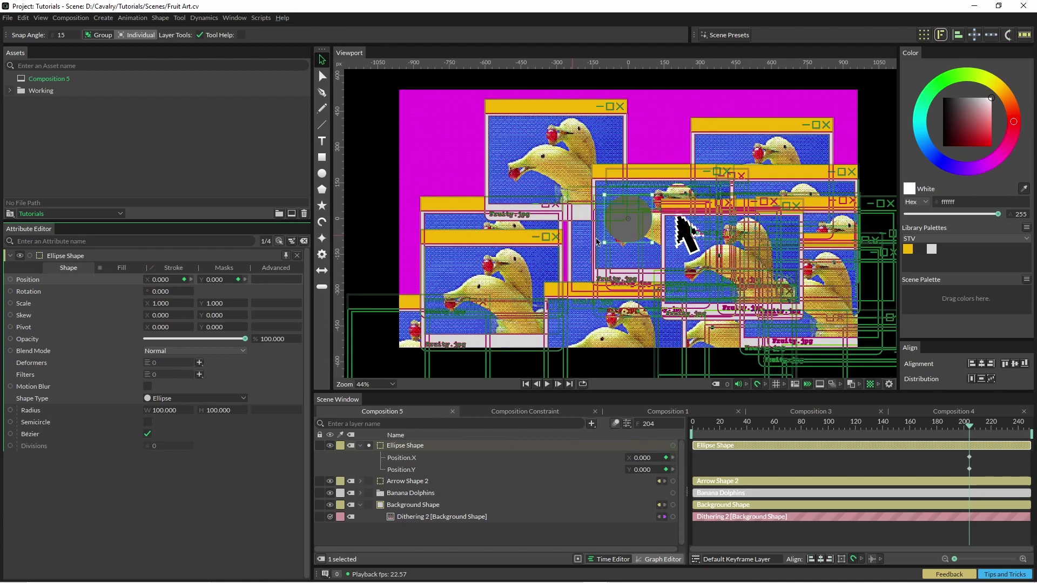
click(183, 279)
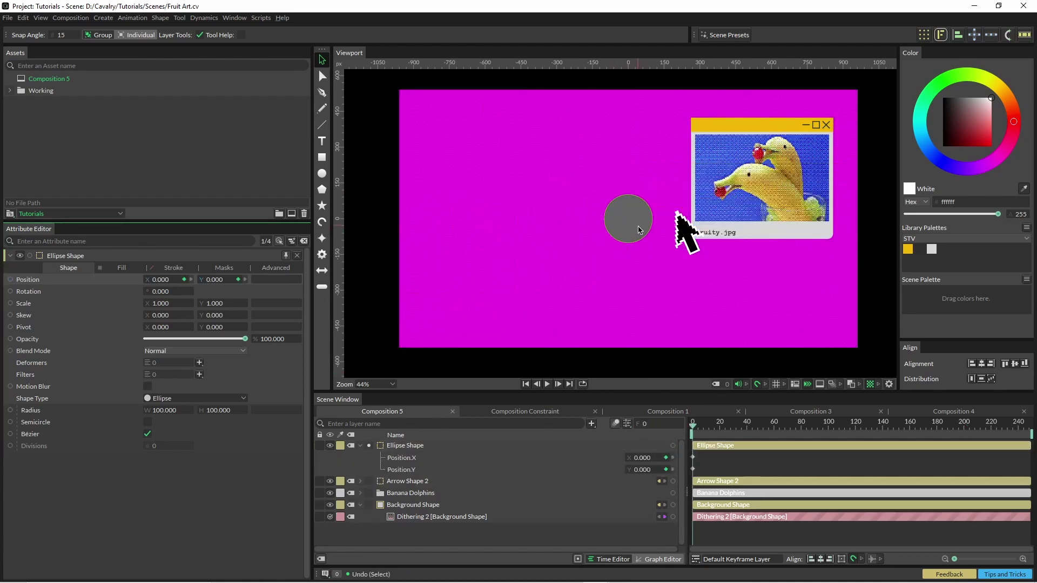
key(space)
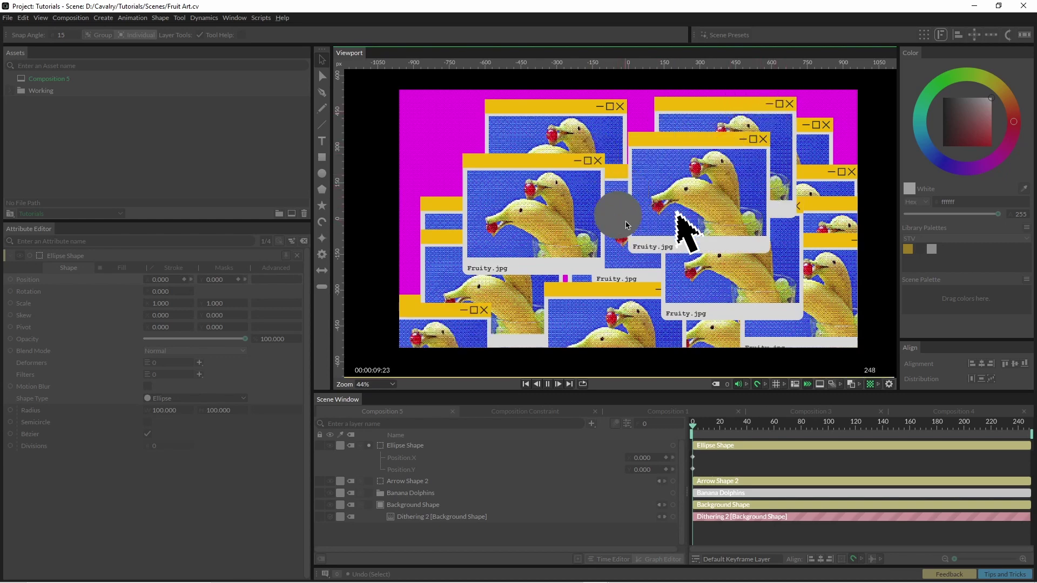
key(space)
Duplicate Arrow Shape 2 with a Duplicator and change its Distribution to Point.
click(415, 481)
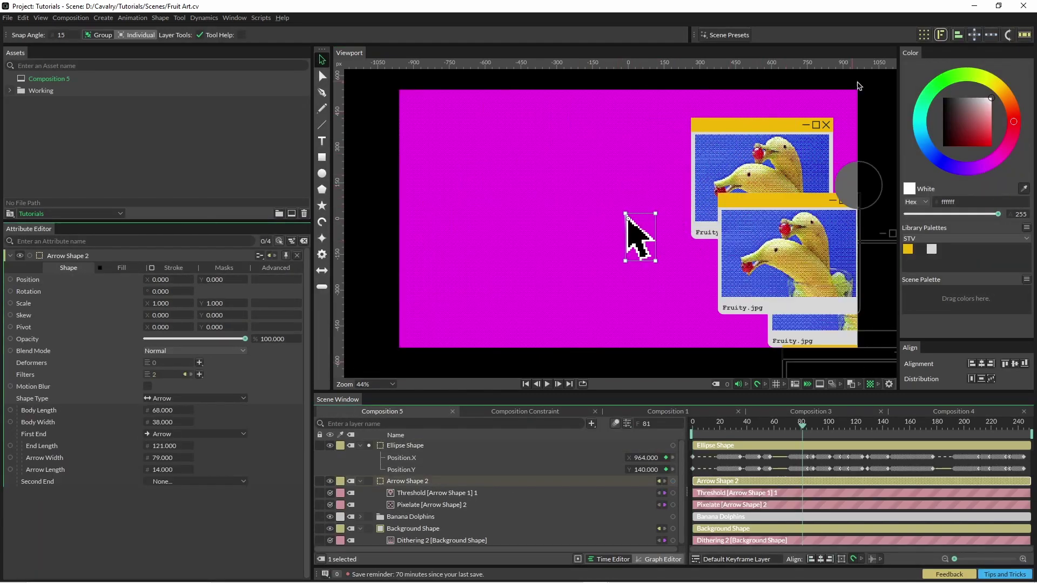
click(924, 34)
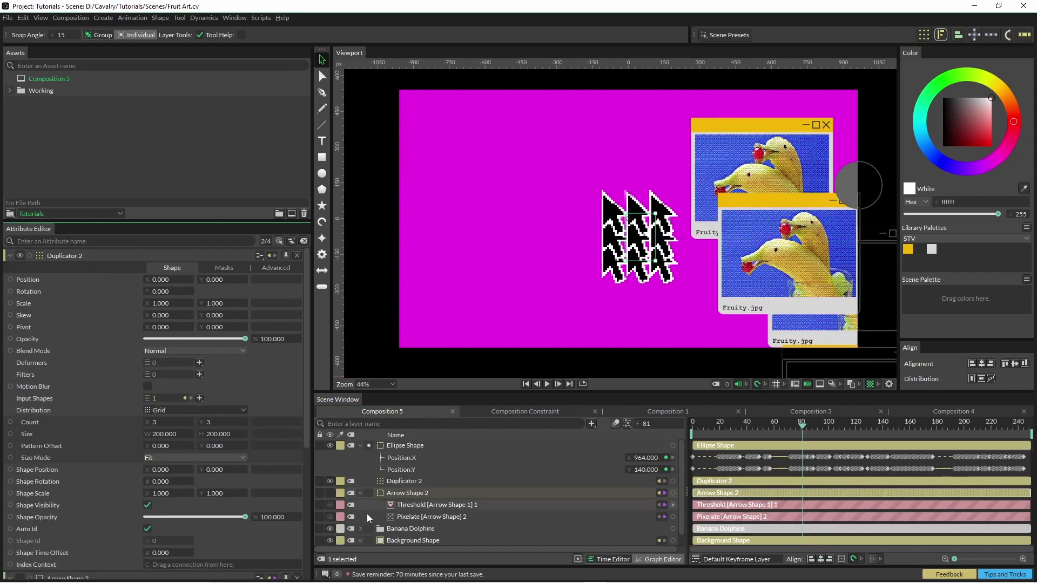
click(167, 412)
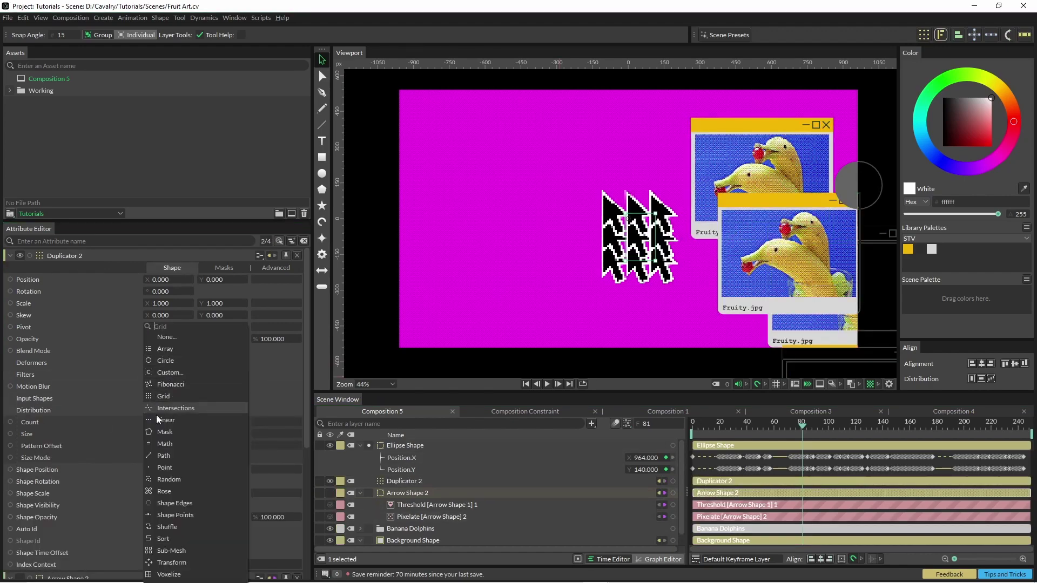
key(Escape)
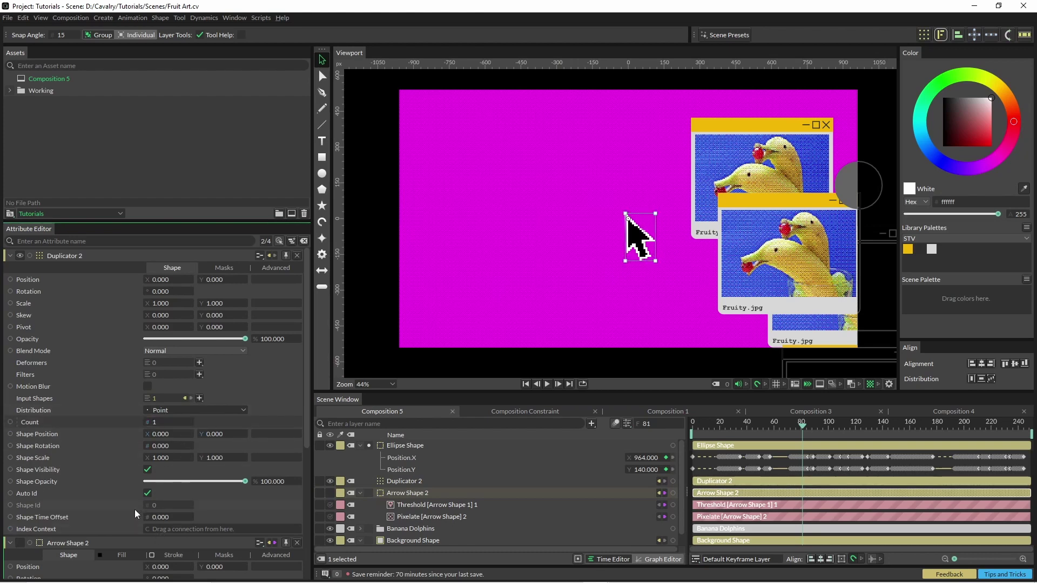
Add a Stagger behaviour to the Duplicator's Shape Time Offset with Minimum -20 and Maximum 0.
right_click(82, 517)
mouse_move(167, 418)
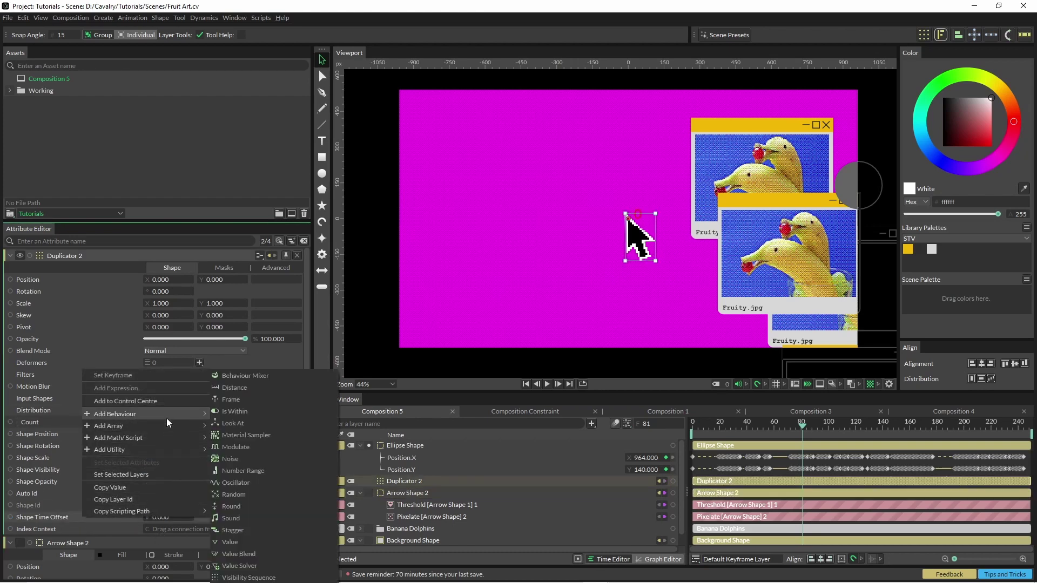
click(255, 530)
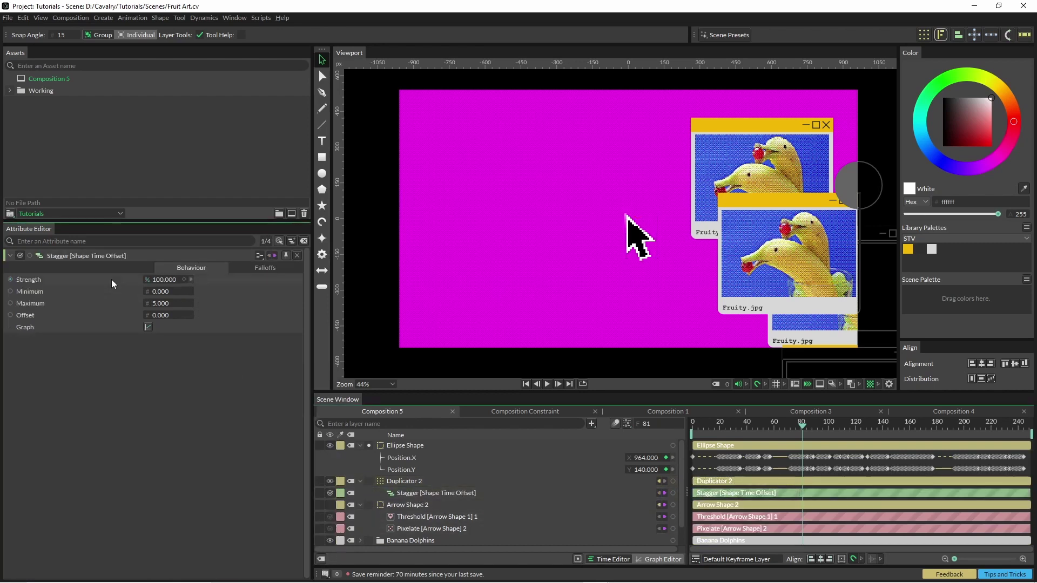
click(168, 304)
text(-2)
key(Return)
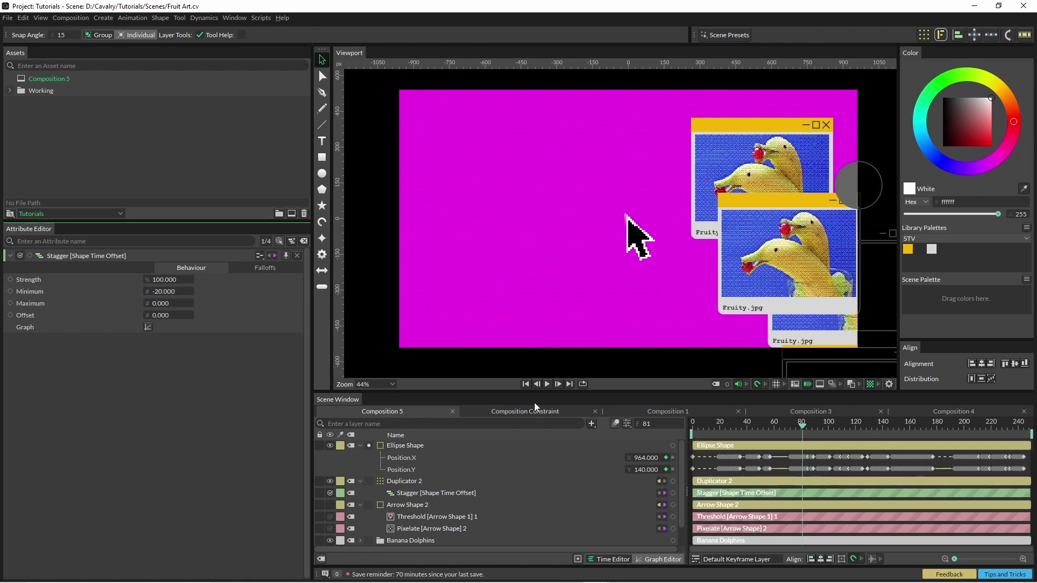
At frame 0, connect the Ellipse Shape's Position X and Y to Duplicator 2's Shape Position X and Y, and preview the motion.
drag(800, 426, 660, 432)
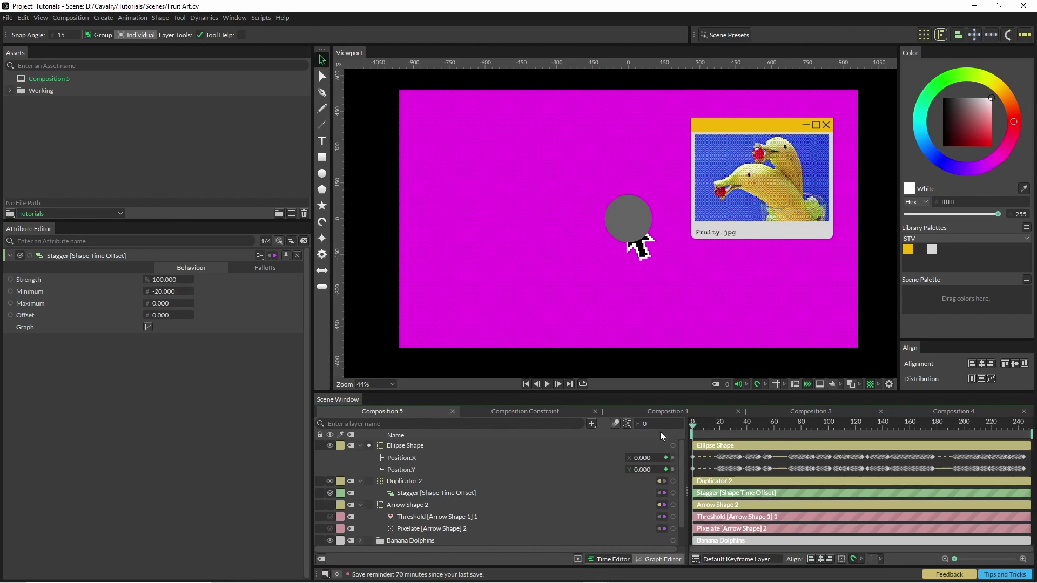
click(413, 482)
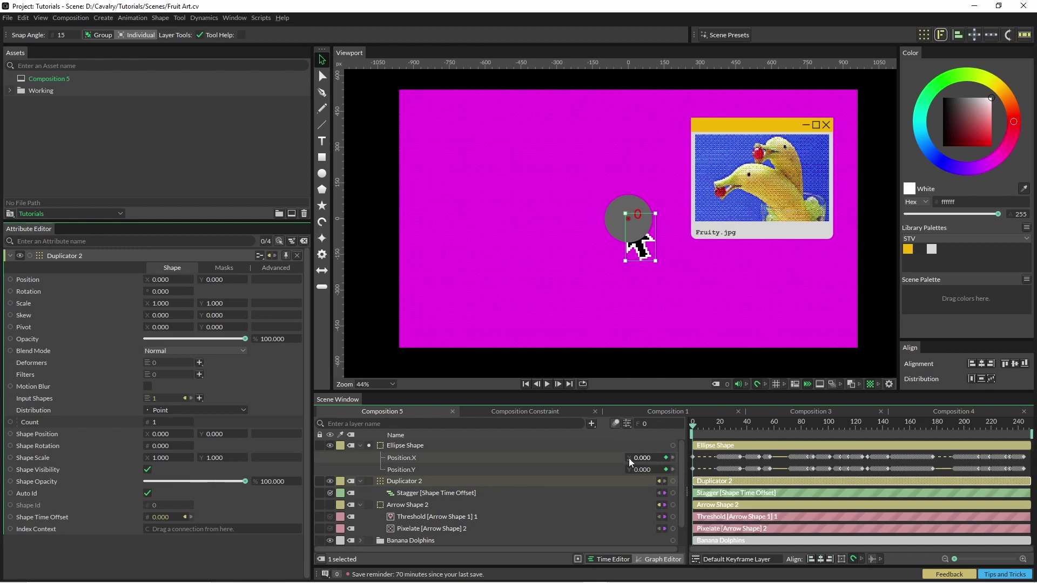
drag(628, 458, 168, 434)
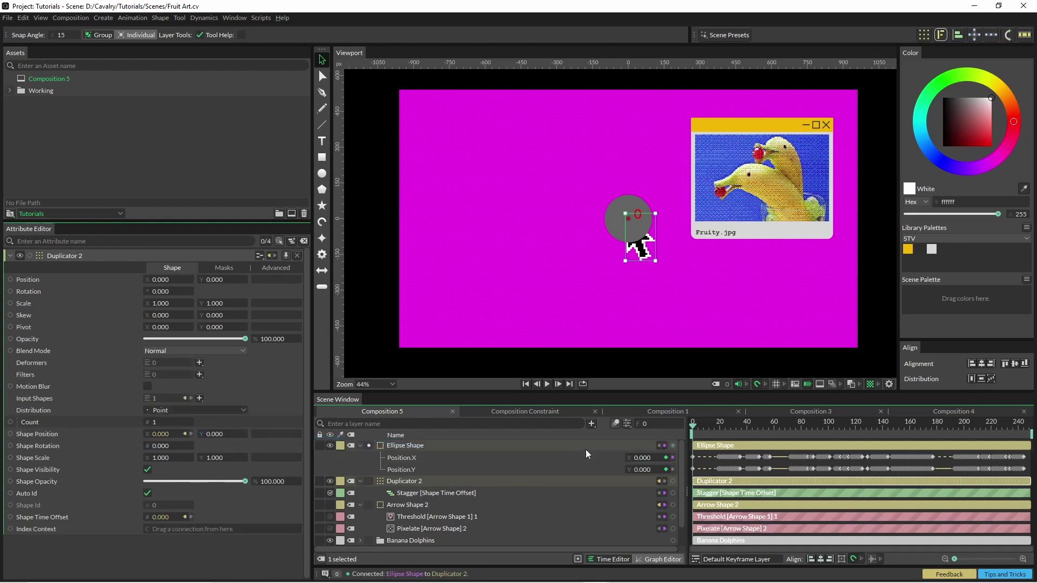
drag(630, 472, 220, 435)
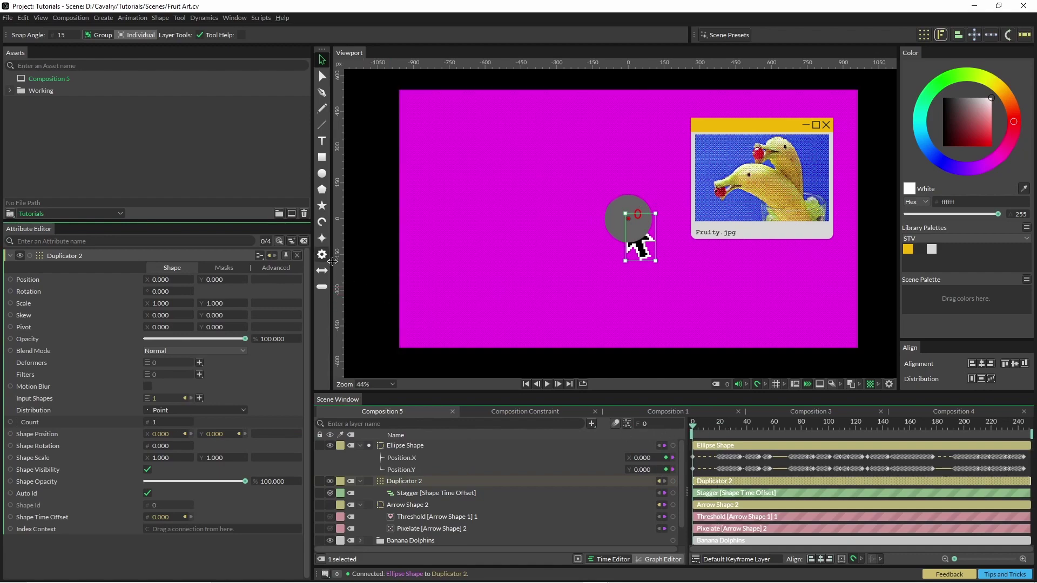
key(space)
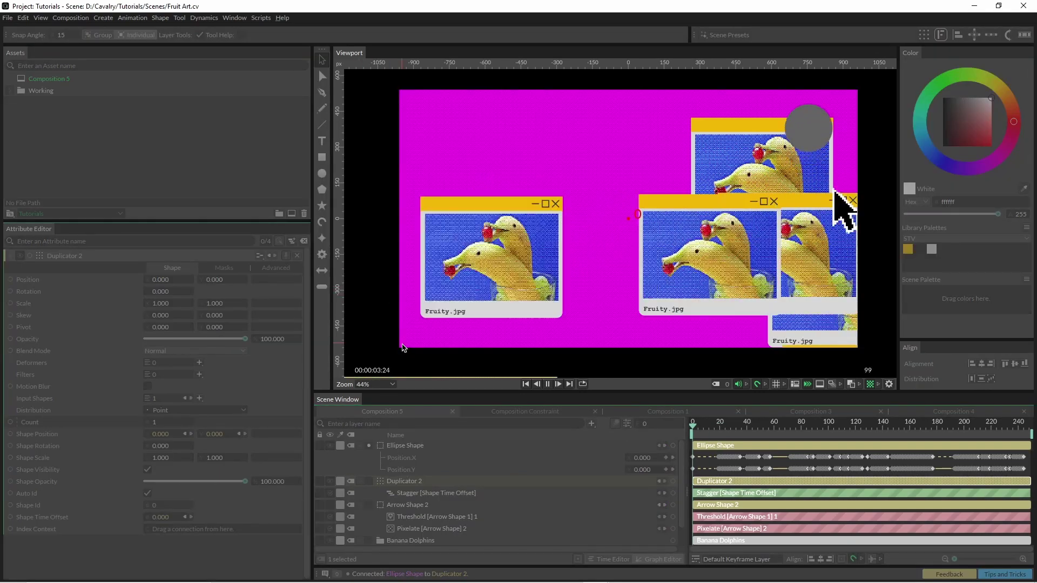
key(space)
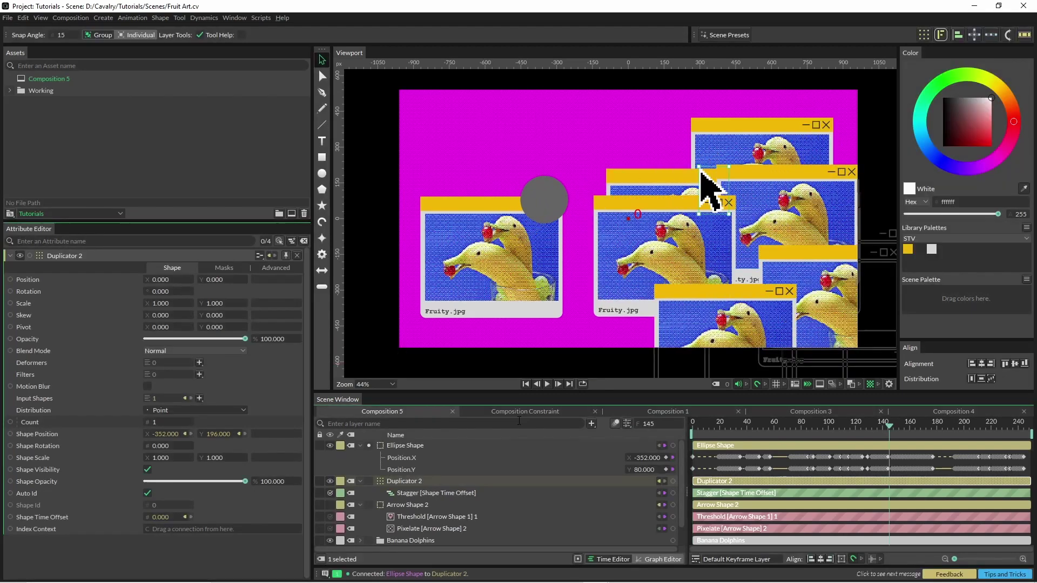
Set Duplicator 2's Count to 10, hide the Ellipse Shape, and replay the animation from the first frame.
drag(167, 422, 161, 423)
key(Home)
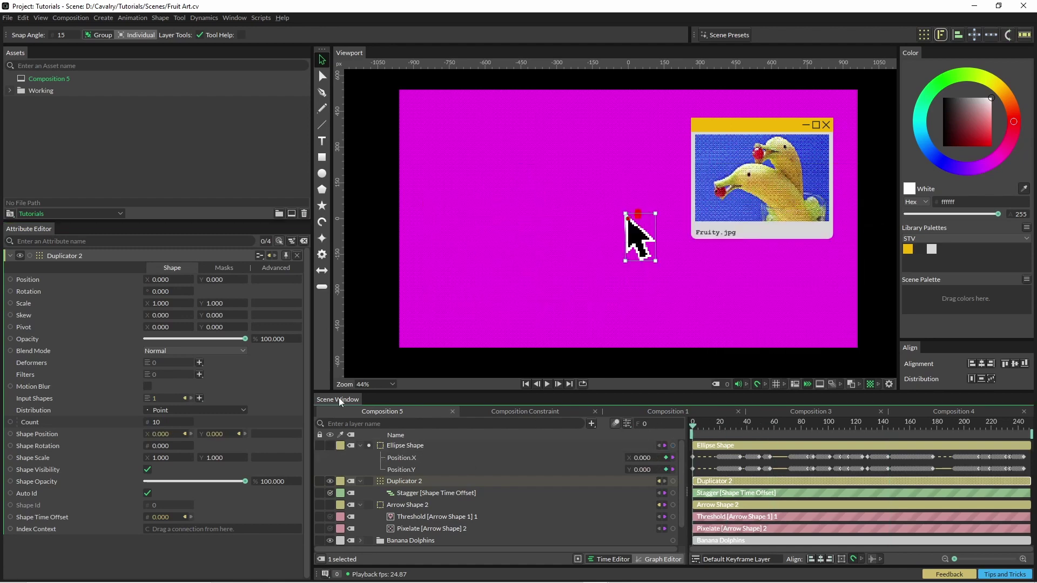
key(space)
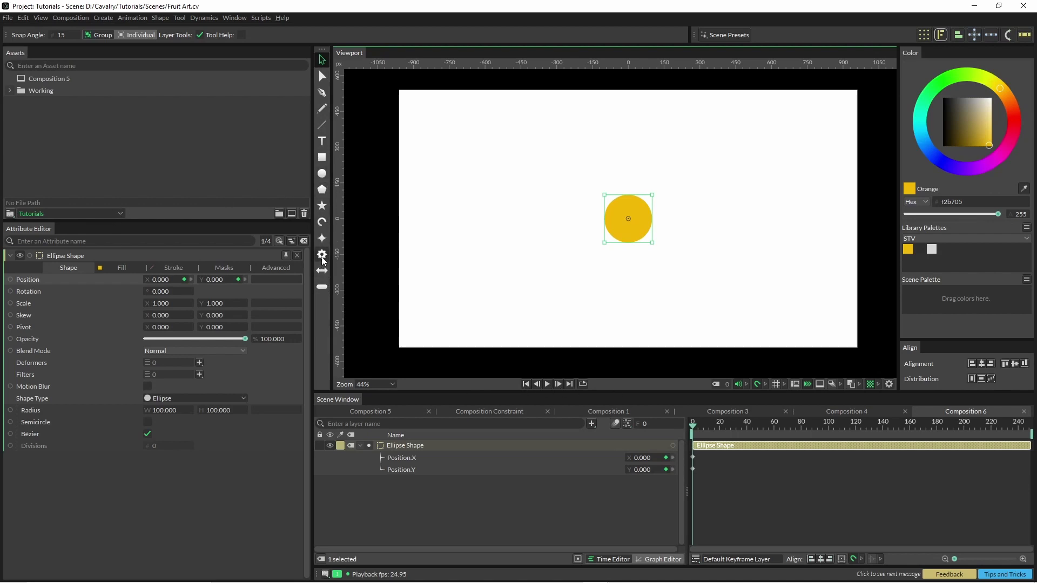
In Composition 6, create a Polygon Shape and parent it to the Ellipse Shape.
click(321, 189)
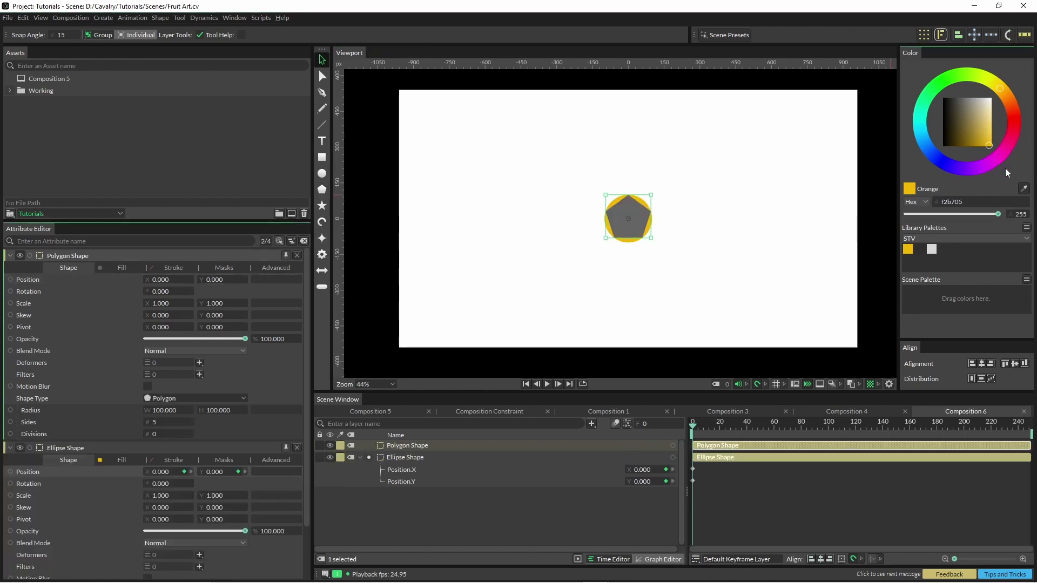
drag(401, 449, 409, 460)
key(ctrl+z)
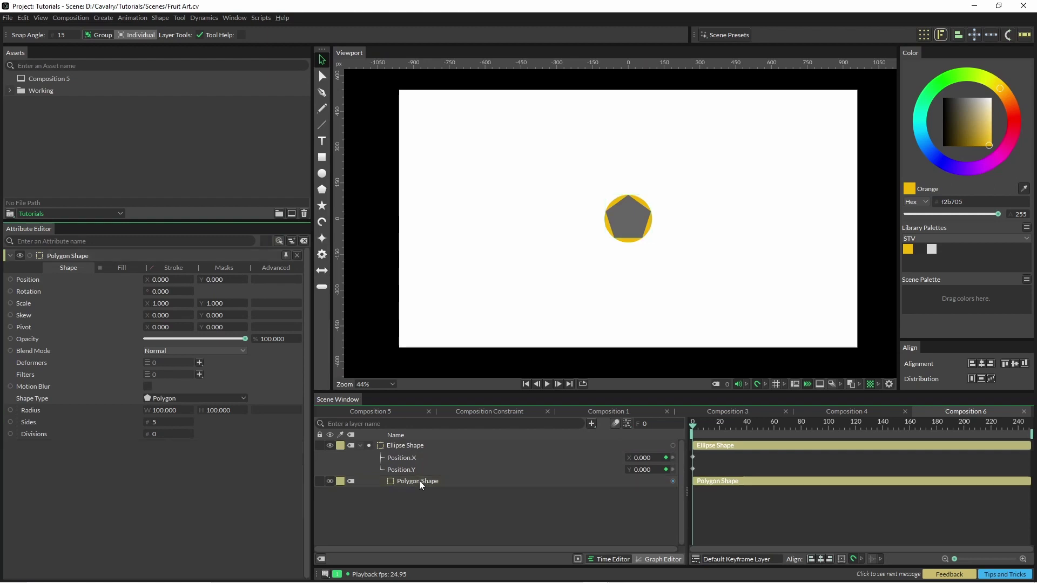
Add a Spring deformer to the Polygon Shape and test it by moving the Ellipse Shape during playback.
click(200, 375)
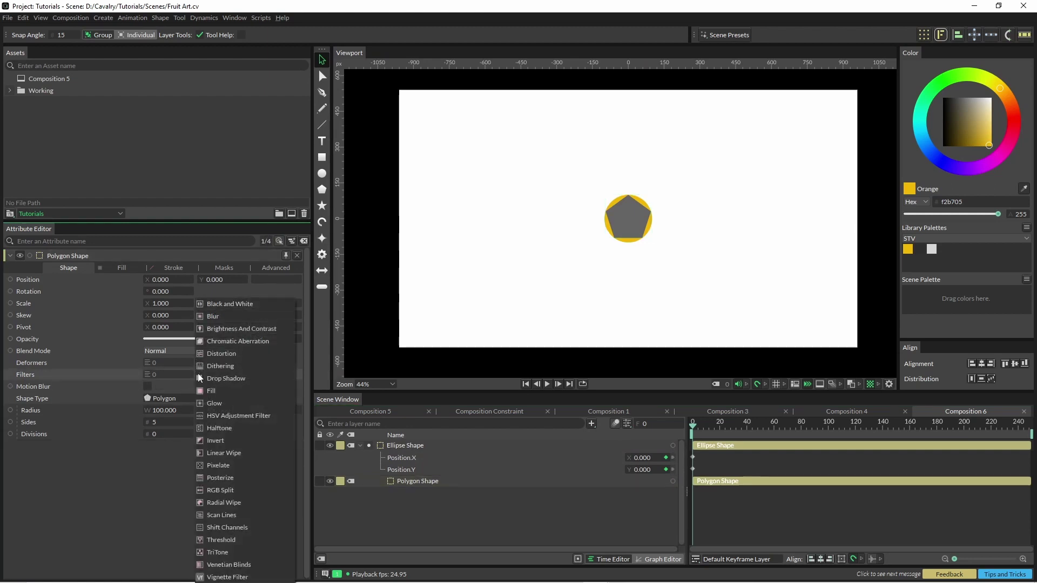
click(199, 376)
click(199, 362)
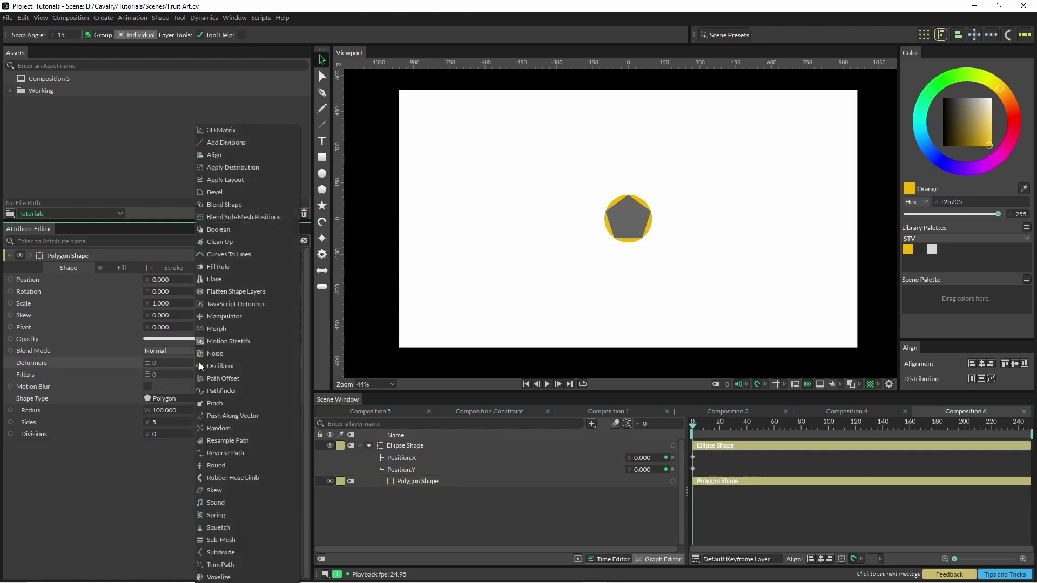
click(234, 515)
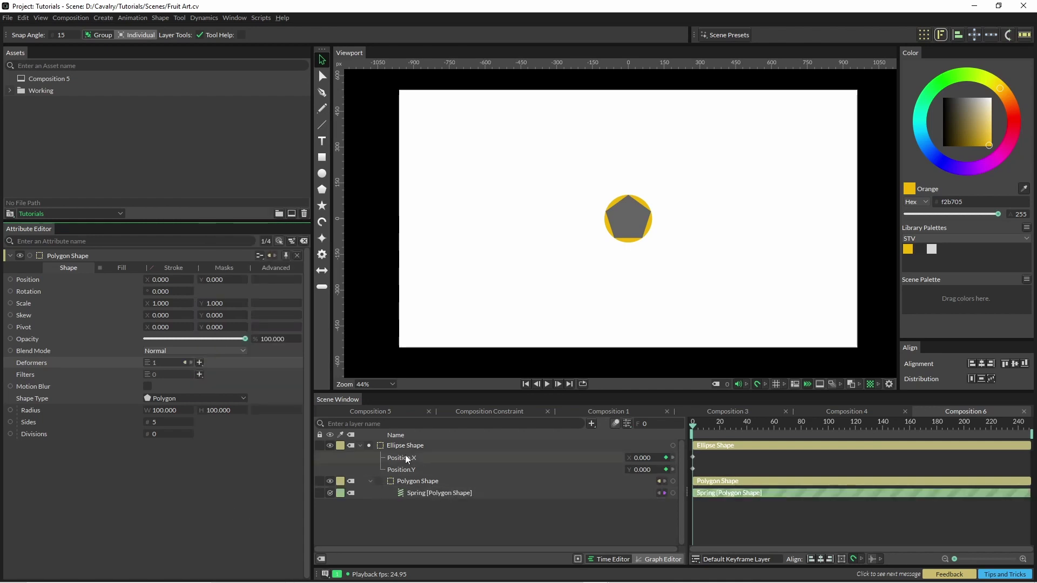
click(547, 384)
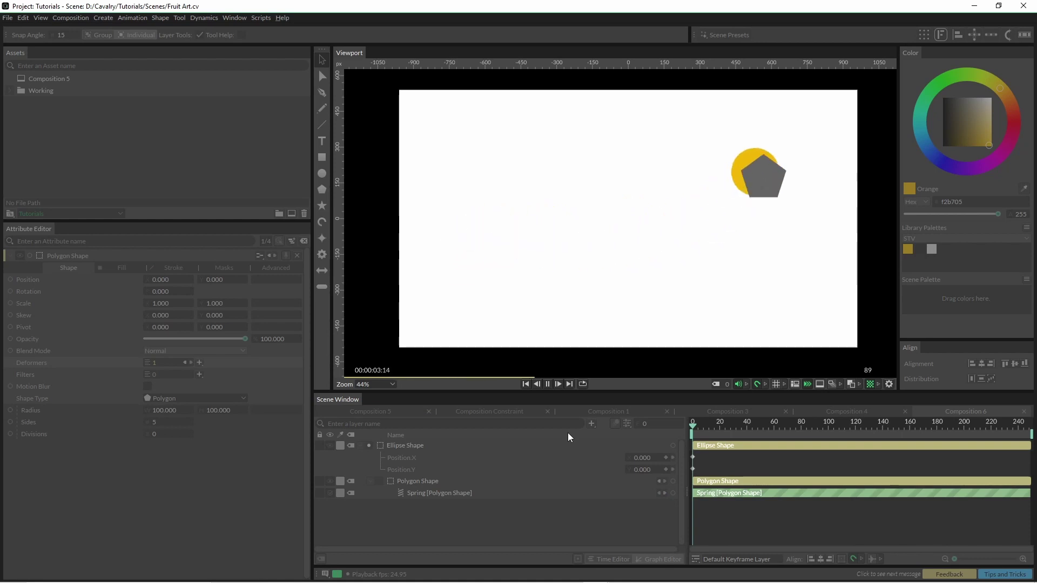
key(space)
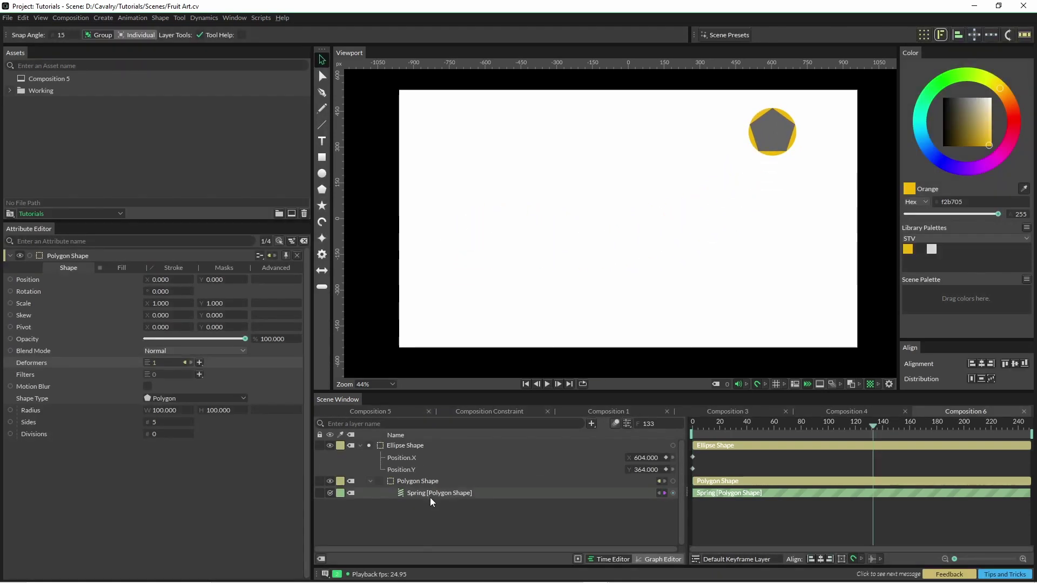
Set the Spring's Mass to 2 and test the motion from the first frame.
click(432, 493)
click(162, 294)
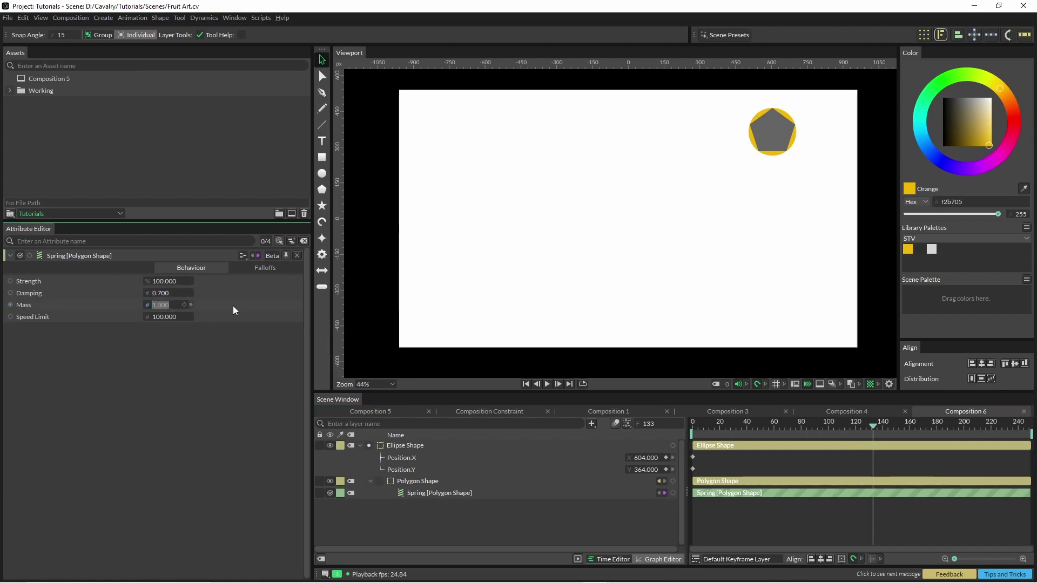
text(2)
key(Return)
click(526, 384)
click(548, 383)
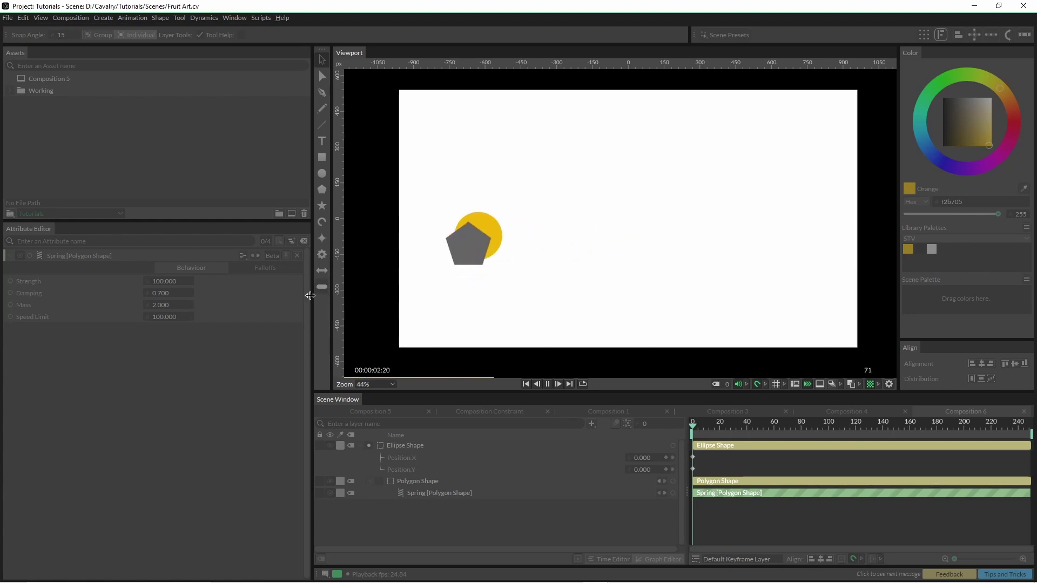
key(space)
Set the Spring's Damping to 0.55 and test the motion again in playback.
drag(152, 293, 210, 291)
text(.55)
key(Return)
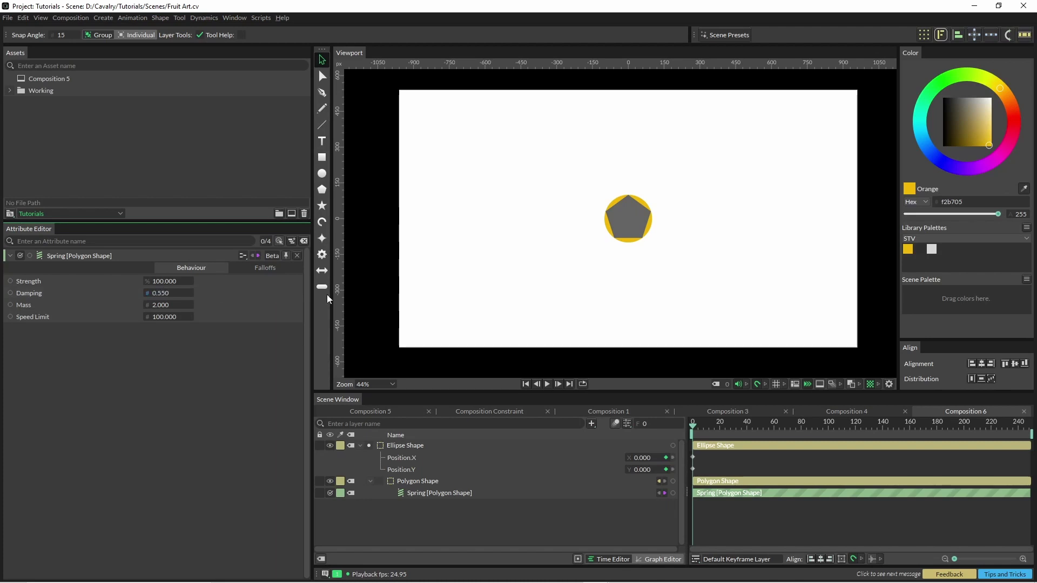
click(546, 384)
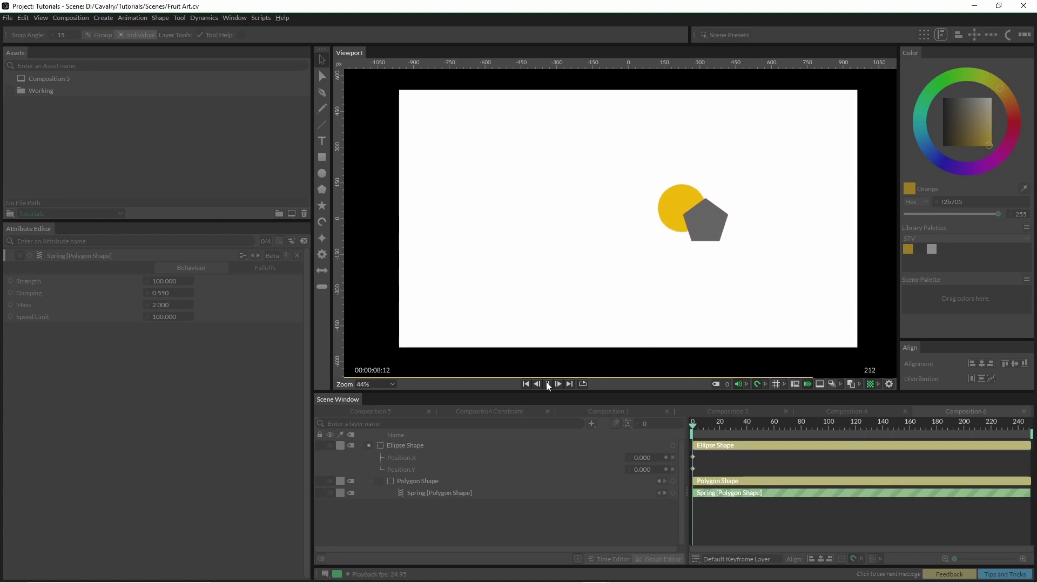
click(547, 384)
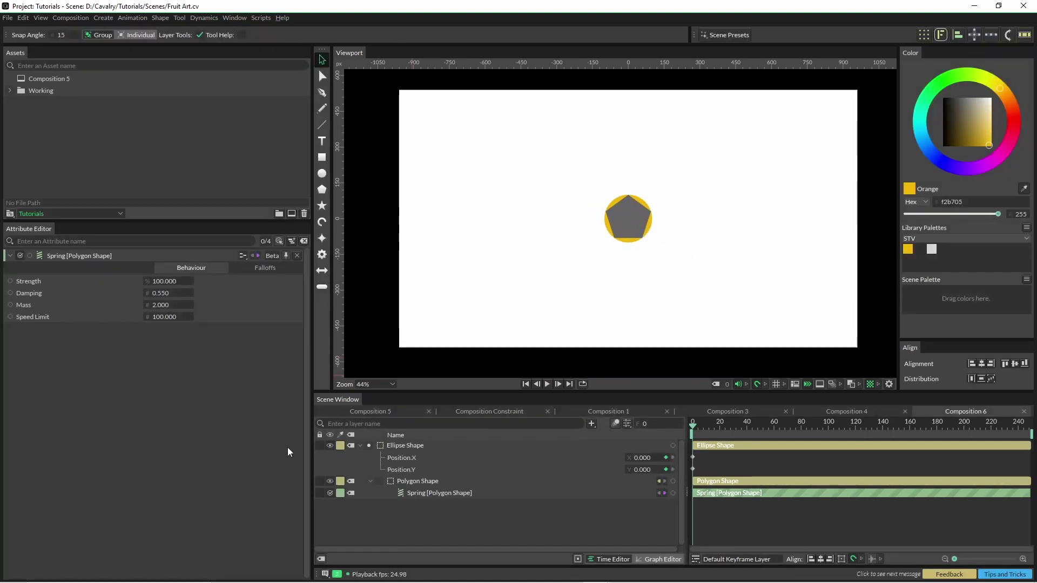
Turn off the Ellipse Shape's Fill and play back the polygon's spring motion.
click(329, 445)
click(330, 446)
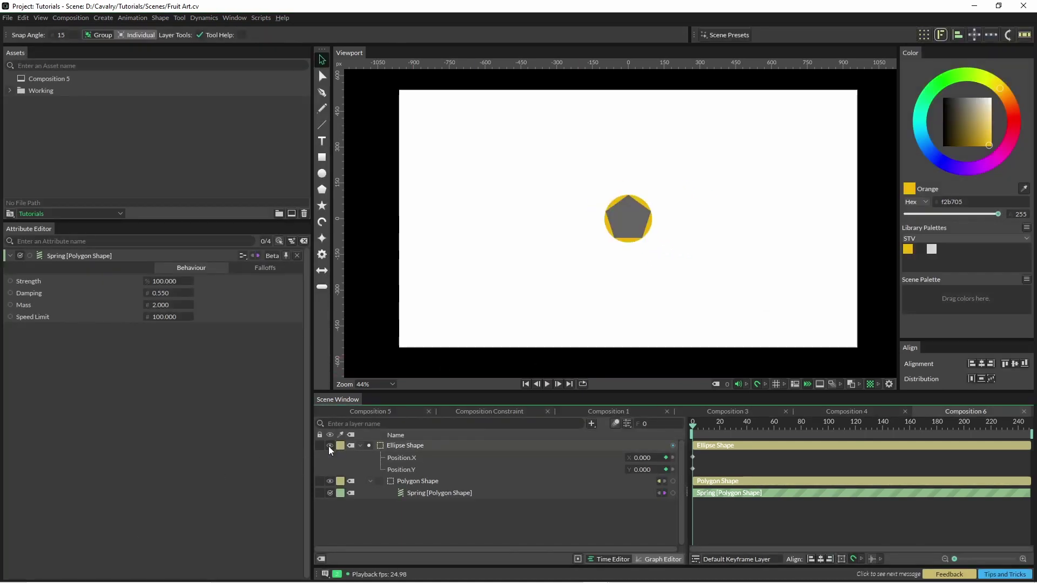
click(399, 446)
click(116, 268)
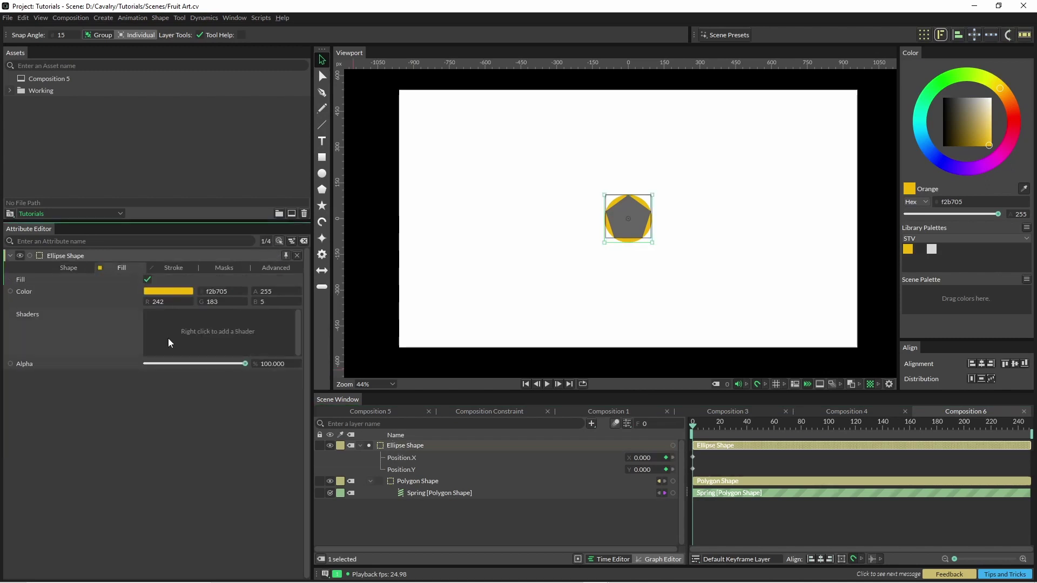
click(147, 279)
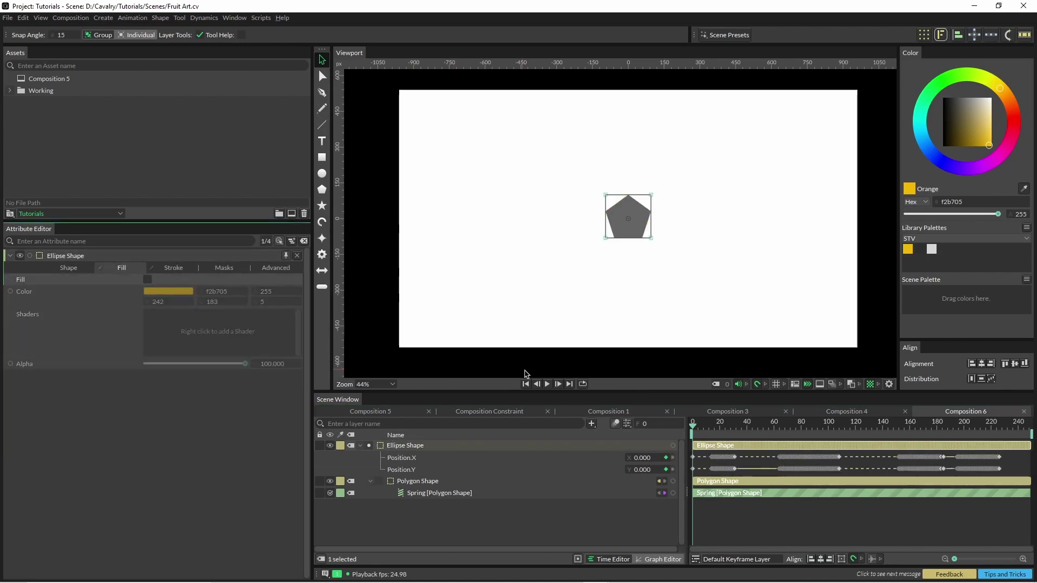
click(547, 384)
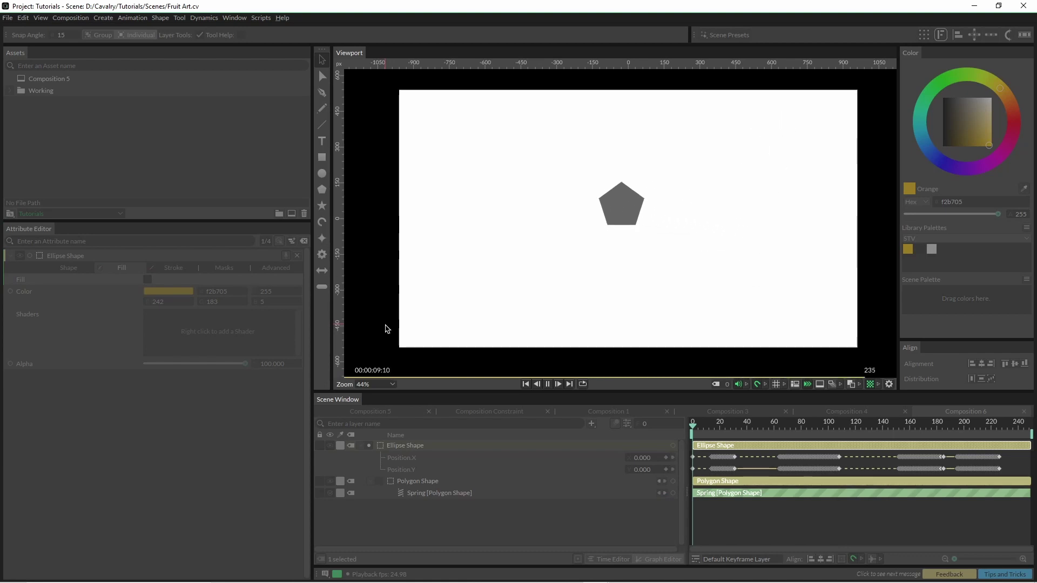
click(546, 384)
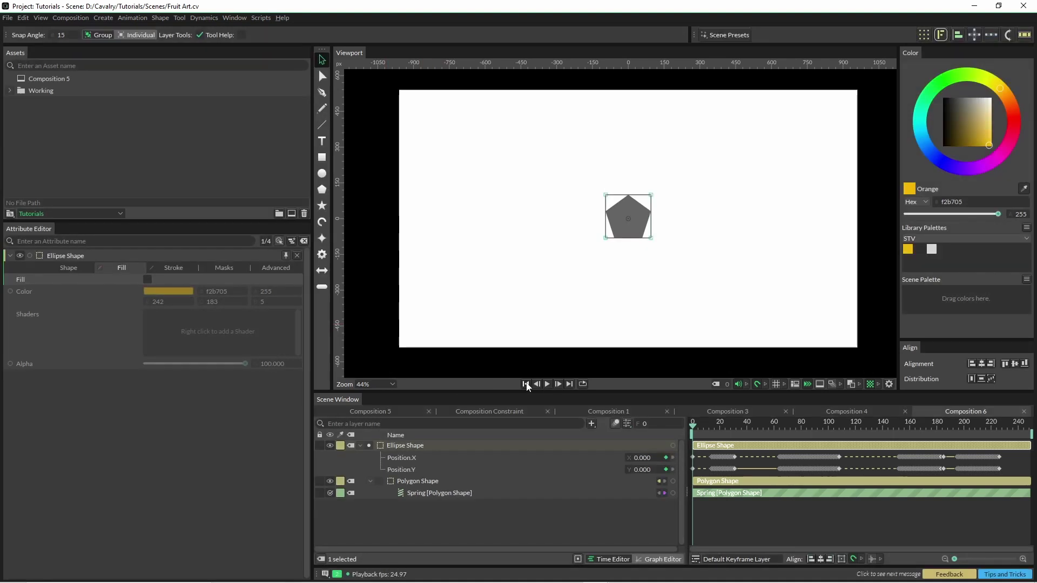